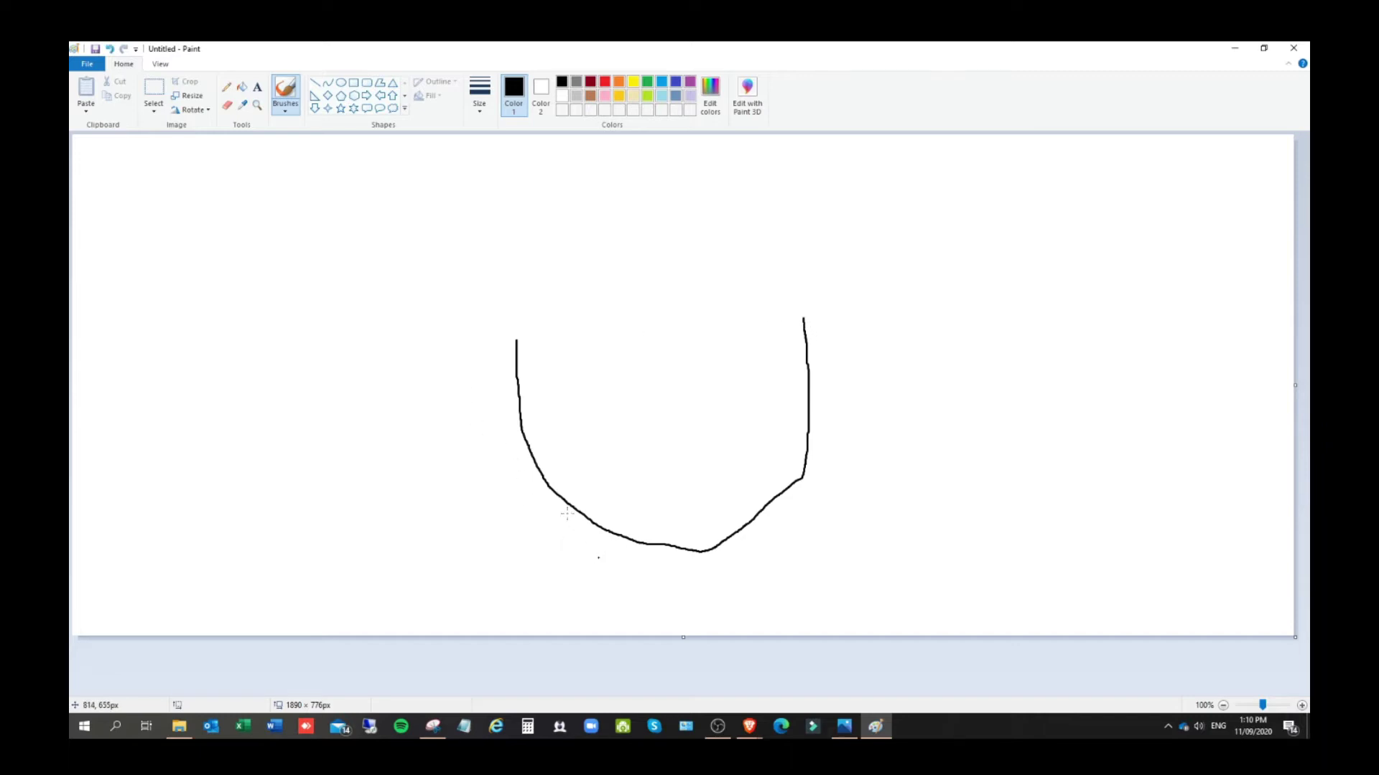
{"action": "mouse_move", "coordinate": [606, 561]}
{"action": "left_mouse_down"}
{"action": "mouse_move", "coordinate": [499, 464]}
{"action": "mouse_move", "coordinate": [476, 367]}
{"action": "mouse_move", "coordinate": [641, 278]}
{"action": "mouse_move", "coordinate": [739, 277]}
{"action": "mouse_move", "coordinate": [775, 316]}
{"action": "mouse_move", "coordinate": [827, 319]}
{"action": "left_mouse_up"}
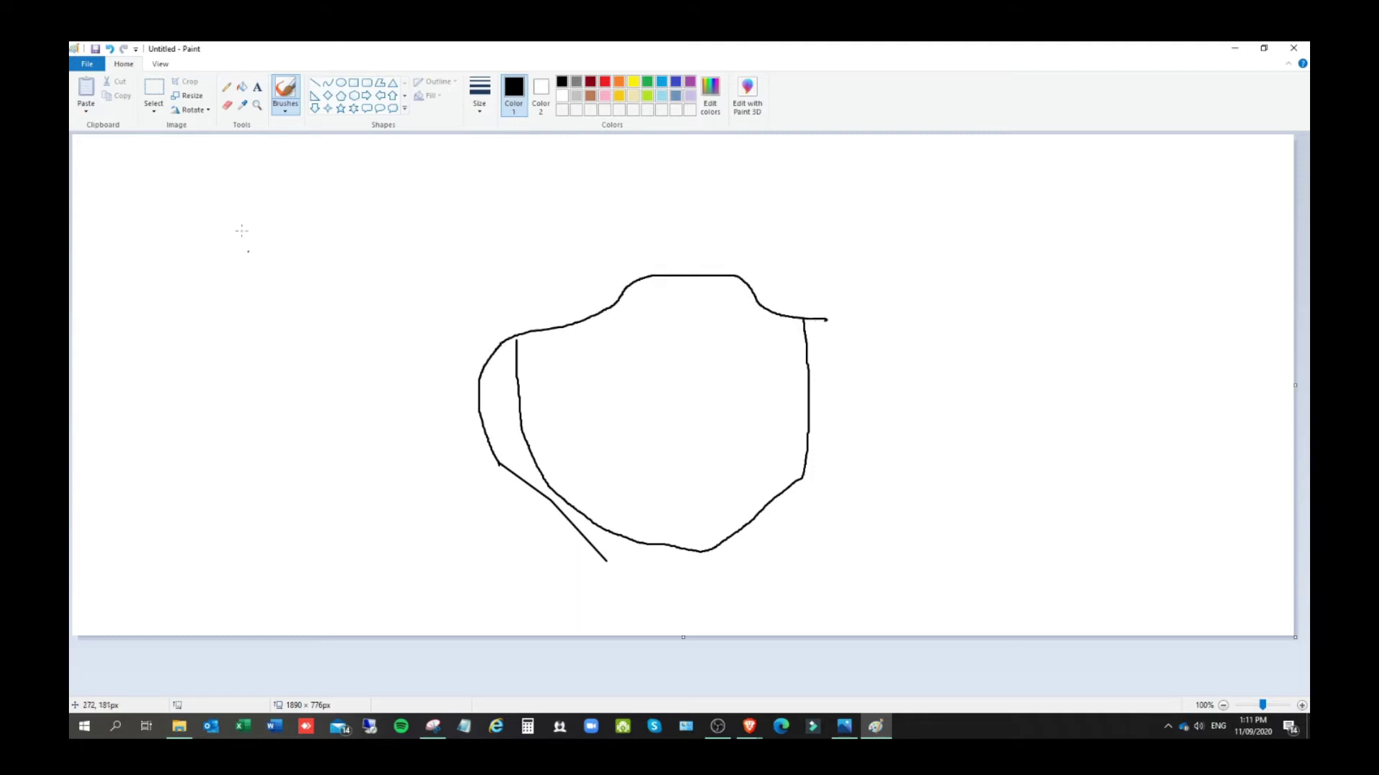
{"action": "left_click", "coordinate": [110, 48]}
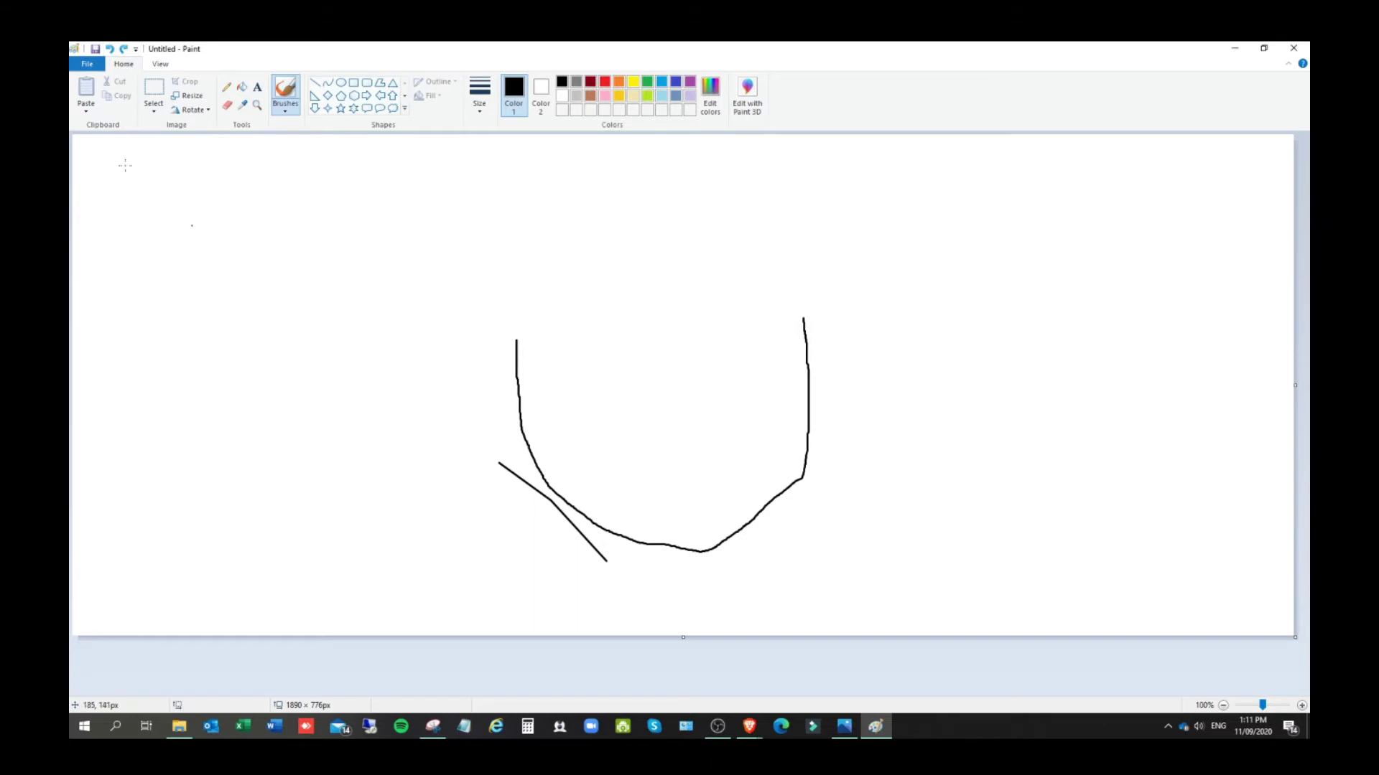
{"action": "left_click", "coordinate": [109, 48]}
{"action": "left_click", "coordinate": [110, 48]}
Draw the pointed face outline in black, then the inner opening of the hood around it with a short crease at its peak
{"action": "left_click", "coordinate": [437, 240]}
{"action": "mouse_move", "coordinate": [527, 277]}
{"action": "left_mouse_down"}
{"action": "mouse_move", "coordinate": [520, 372]}
{"action": "mouse_move", "coordinate": [659, 514]}
{"action": "mouse_move", "coordinate": [733, 474]}
{"action": "mouse_move", "coordinate": [770, 417]}
{"action": "mouse_move", "coordinate": [799, 340]}
{"action": "mouse_move", "coordinate": [797, 256]}
{"action": "left_mouse_up"}
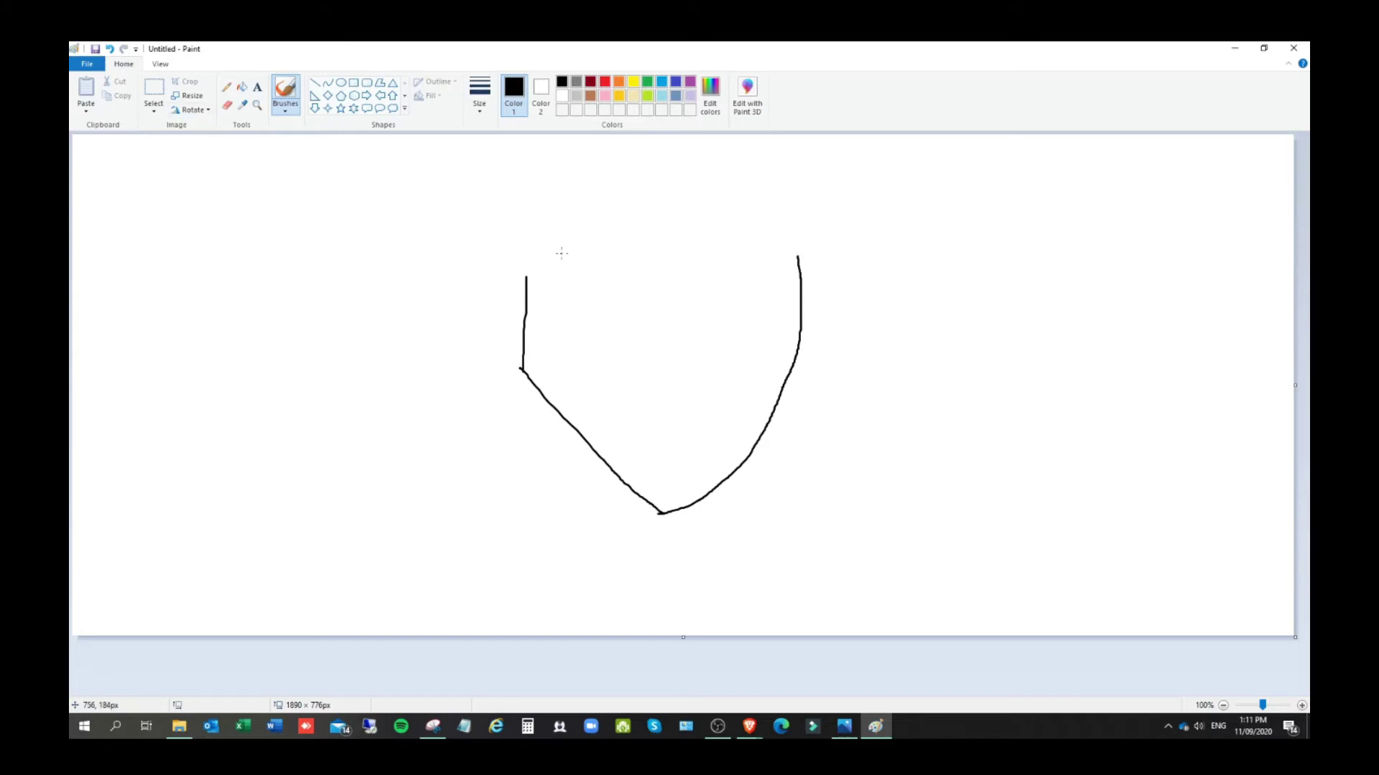
{"action": "left_click_drag", "start_coordinate": [525, 268], "coordinate": [527, 288]}
{"action": "mouse_move", "coordinate": [514, 410]}
{"action": "left_mouse_down"}
{"action": "mouse_move", "coordinate": [622, 480]}
{"action": "mouse_move", "coordinate": [675, 579]}
{"action": "mouse_move", "coordinate": [662, 560]}
{"action": "mouse_move", "coordinate": [688, 568]}
{"action": "mouse_move", "coordinate": [720, 546]}
{"action": "mouse_move", "coordinate": [812, 398]}
{"action": "mouse_move", "coordinate": [800, 259]}
{"action": "mouse_move", "coordinate": [664, 186]}
{"action": "mouse_move", "coordinate": [611, 193]}
{"action": "mouse_move", "coordinate": [499, 298]}
{"action": "mouse_move", "coordinate": [488, 326]}
{"action": "mouse_move", "coordinate": [521, 415]}
{"action": "left_mouse_up"}
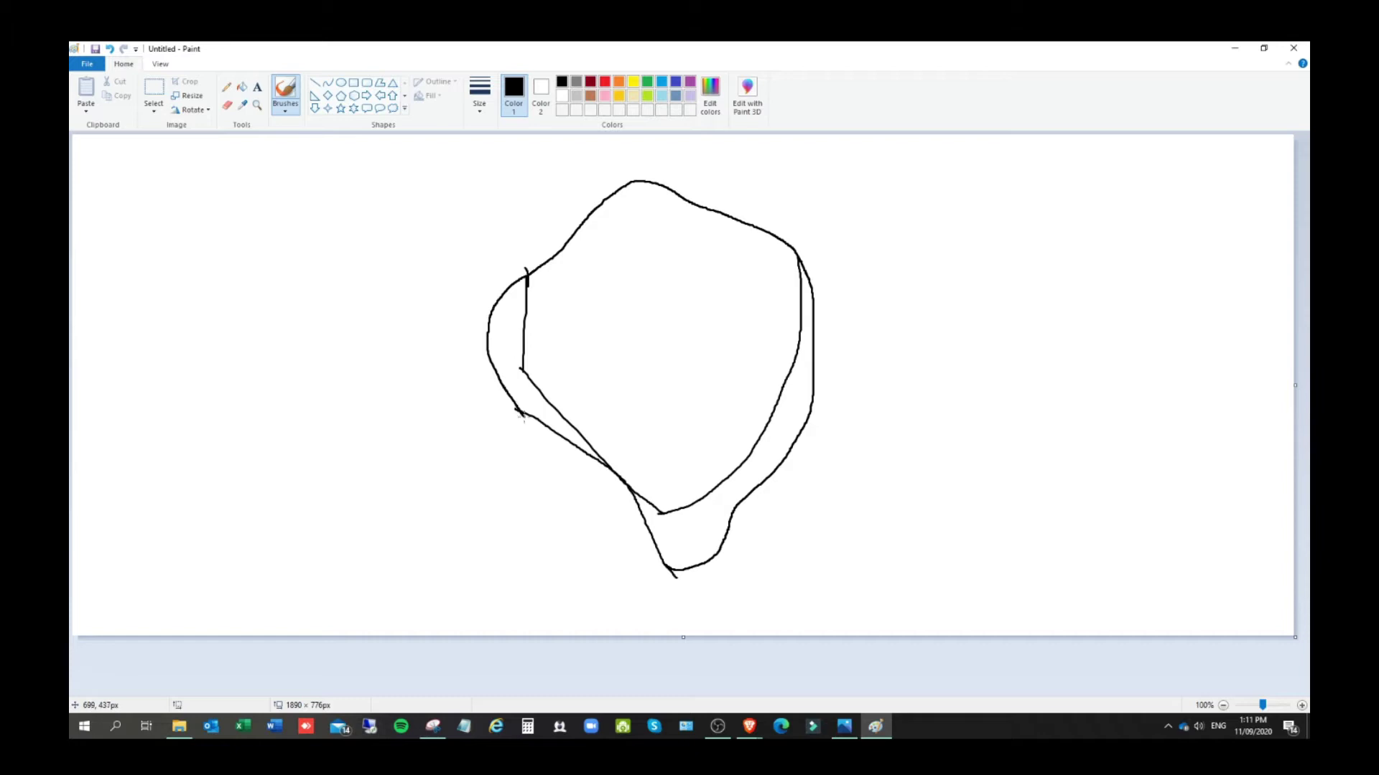
{"action": "left_click_drag", "start_coordinate": [635, 180], "coordinate": [603, 155]}
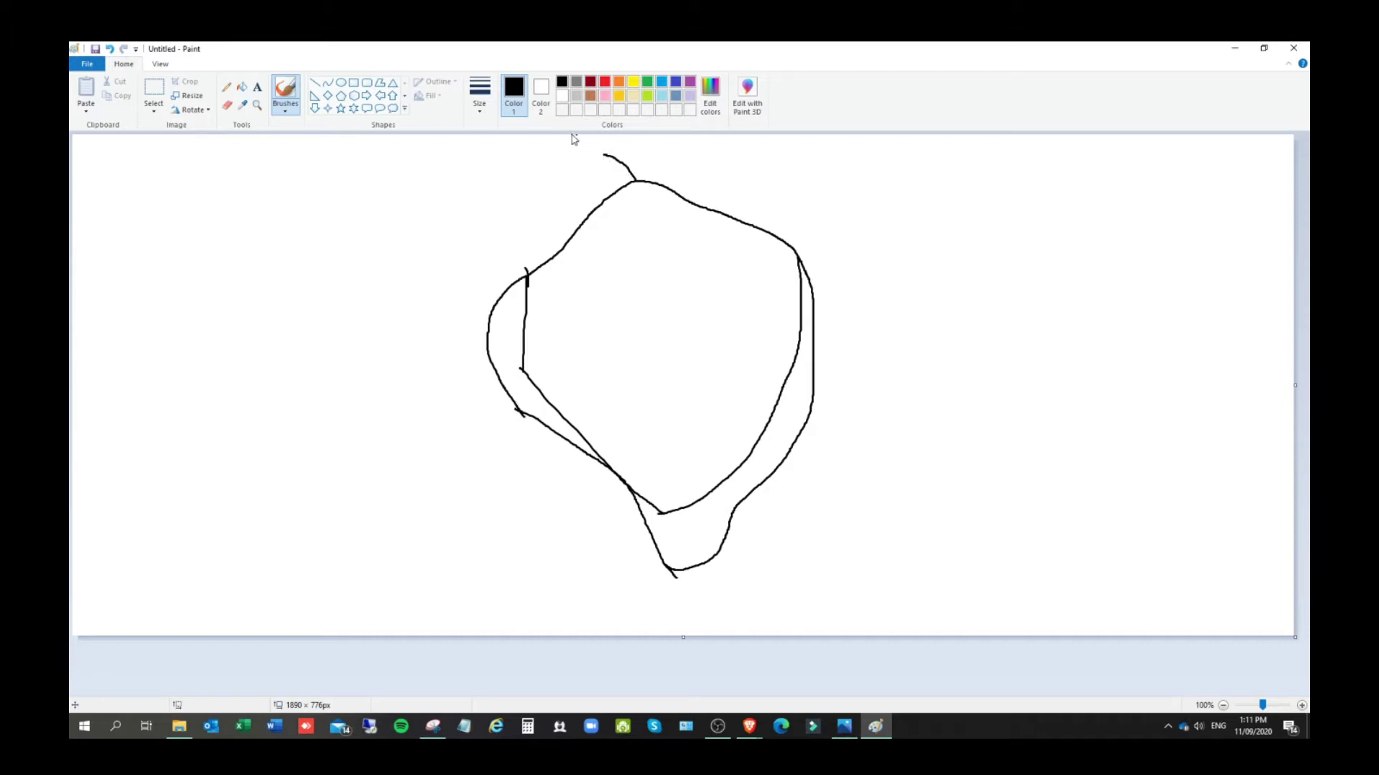
Draw the outer outline of the hood around the face and the rounded cape flaps over both shoulders
{"action": "mouse_move", "coordinate": [550, 152]}
{"action": "left_mouse_down"}
{"action": "mouse_move", "coordinate": [587, 127]}
{"action": "mouse_move", "coordinate": [501, 169]}
{"action": "left_mouse_up"}
{"action": "mouse_move", "coordinate": [659, 135]}
{"action": "left_mouse_down"}
{"action": "mouse_move", "coordinate": [790, 177]}
{"action": "mouse_move", "coordinate": [847, 252]}
{"action": "mouse_move", "coordinate": [859, 391]}
{"action": "mouse_move", "coordinate": [845, 444]}
{"action": "mouse_move", "coordinate": [811, 498]}
{"action": "mouse_move", "coordinate": [758, 518]}
{"action": "mouse_move", "coordinate": [848, 498]}
{"action": "mouse_move", "coordinate": [845, 536]}
{"action": "mouse_move", "coordinate": [788, 557]}
{"action": "left_mouse_up"}
{"action": "mouse_move", "coordinate": [501, 171]}
{"action": "left_mouse_down"}
{"action": "mouse_move", "coordinate": [460, 263]}
{"action": "mouse_move", "coordinate": [446, 397]}
{"action": "left_mouse_up"}
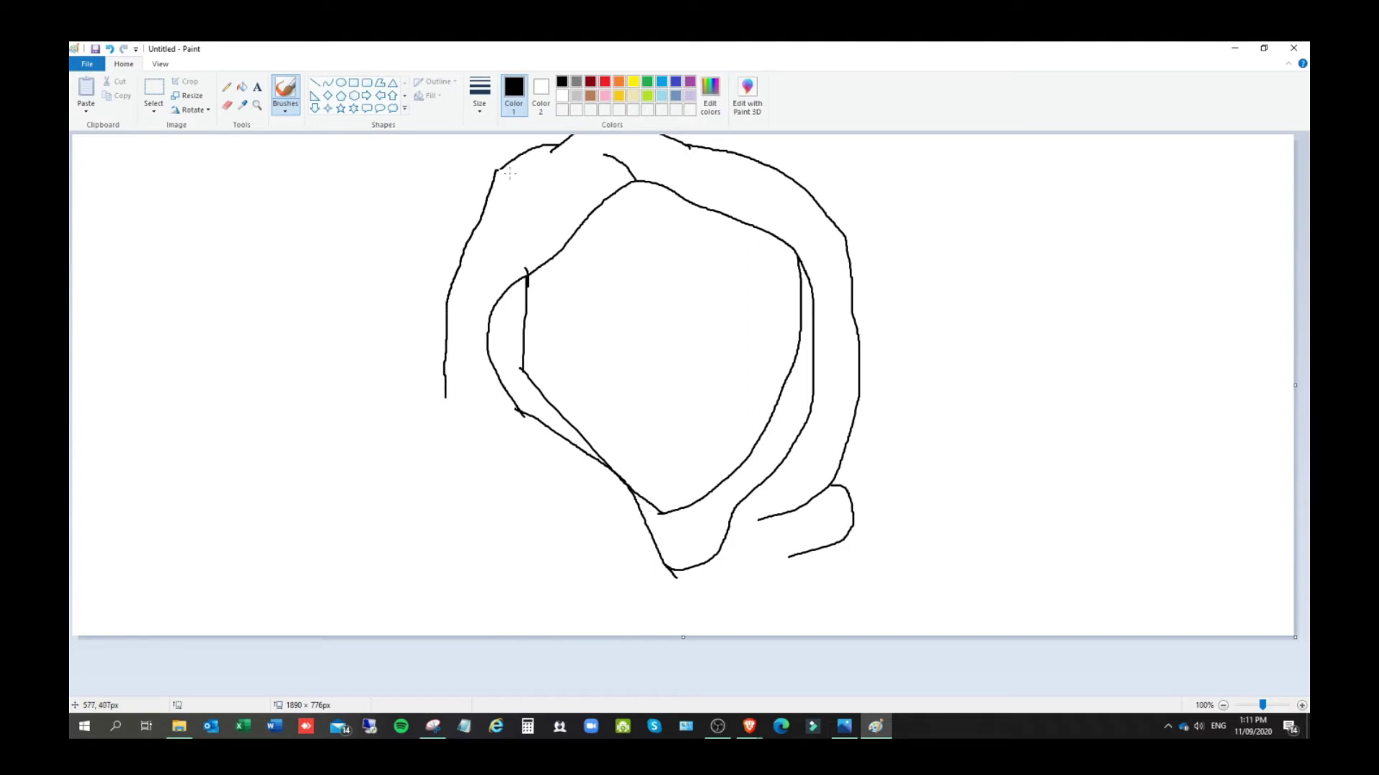
{"action": "left_click", "coordinate": [540, 226]}
{"action": "mouse_move", "coordinate": [445, 399]}
{"action": "left_mouse_down"}
{"action": "mouse_move", "coordinate": [499, 489]}
{"action": "mouse_move", "coordinate": [578, 533]}
{"action": "left_mouse_up"}
{"action": "mouse_move", "coordinate": [474, 456]}
{"action": "left_mouse_down"}
{"action": "mouse_move", "coordinate": [400, 530]}
{"action": "mouse_move", "coordinate": [502, 570]}
{"action": "mouse_move", "coordinate": [574, 569]}
{"action": "left_mouse_up"}
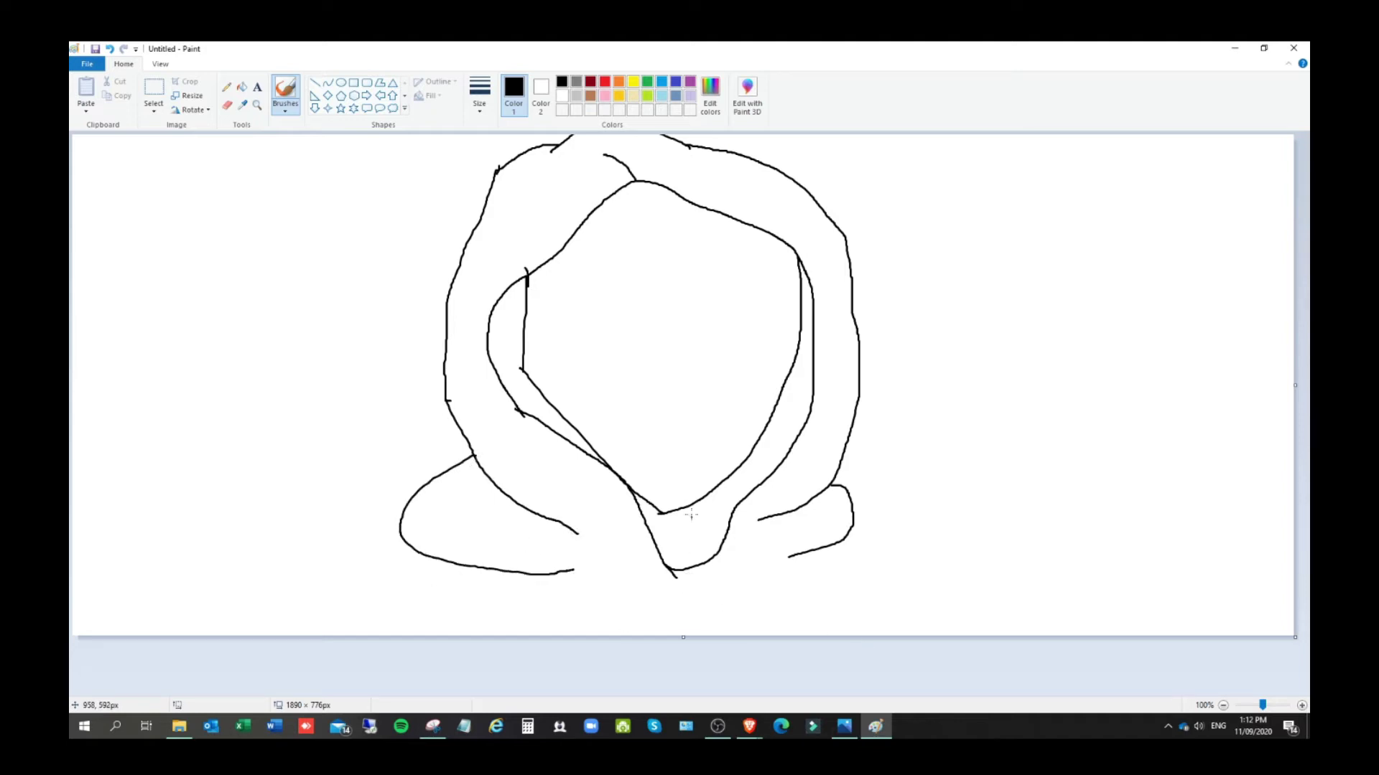
Erase the upper sides of the pointed face outline and redraw the face with straighter sides and a curved chin line
{"action": "left_click", "coordinate": [227, 105]}
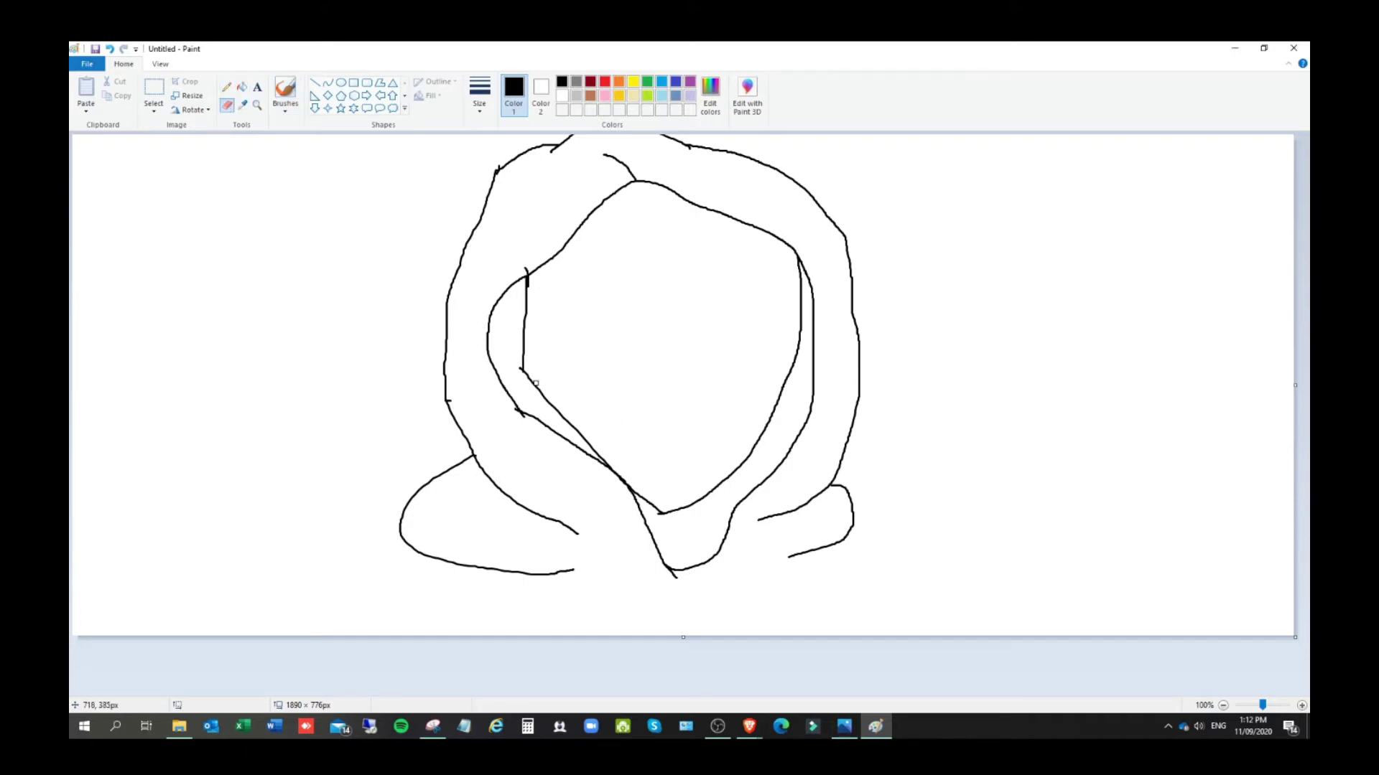
{"action": "mouse_move", "coordinate": [555, 405]}
{"action": "left_mouse_down"}
{"action": "mouse_move", "coordinate": [517, 355]}
{"action": "mouse_move", "coordinate": [527, 280]}
{"action": "mouse_move", "coordinate": [524, 369]}
{"action": "left_mouse_up"}
{"action": "mouse_move", "coordinate": [778, 395]}
{"action": "left_mouse_down"}
{"action": "mouse_move", "coordinate": [794, 372]}
{"action": "mouse_move", "coordinate": [799, 267]}
{"action": "mouse_move", "coordinate": [800, 333]}
{"action": "left_mouse_up"}
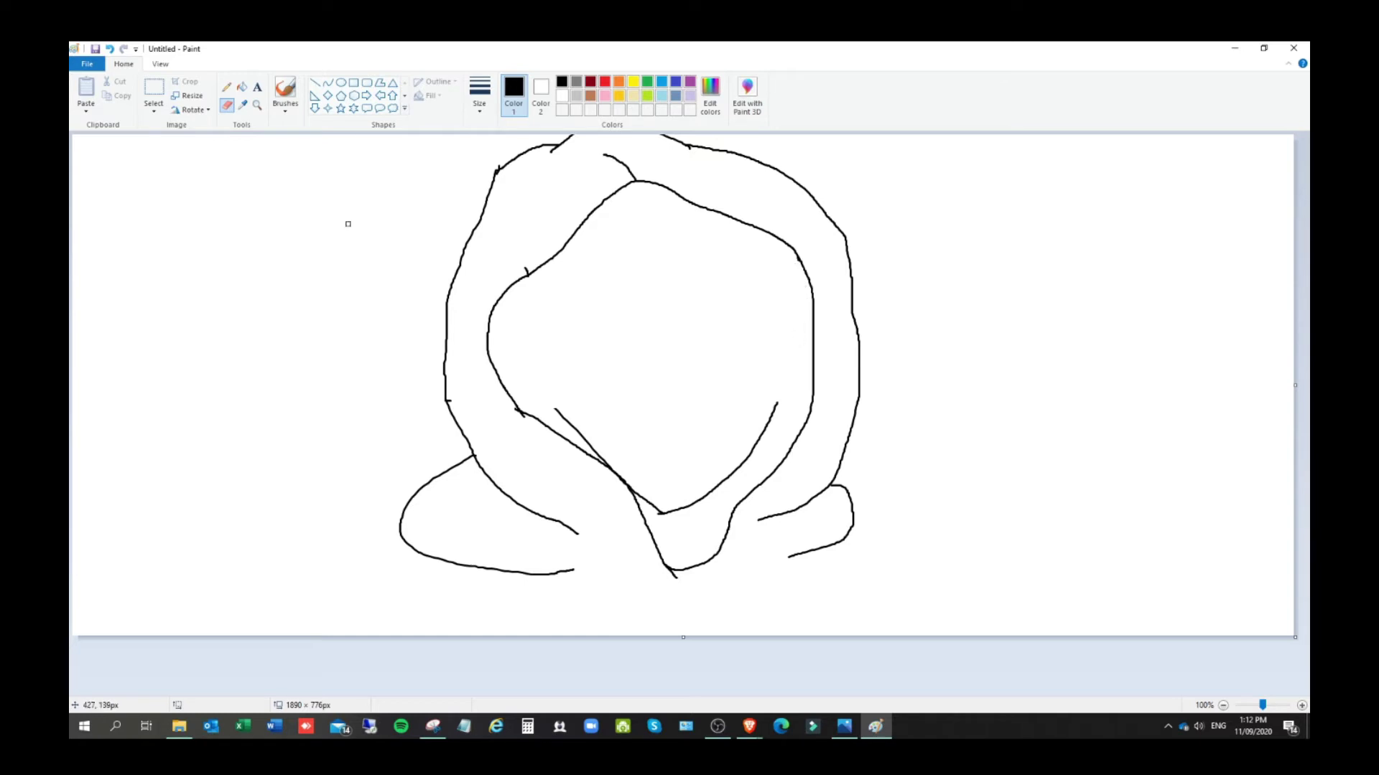
{"action": "left_click", "coordinate": [285, 92]}
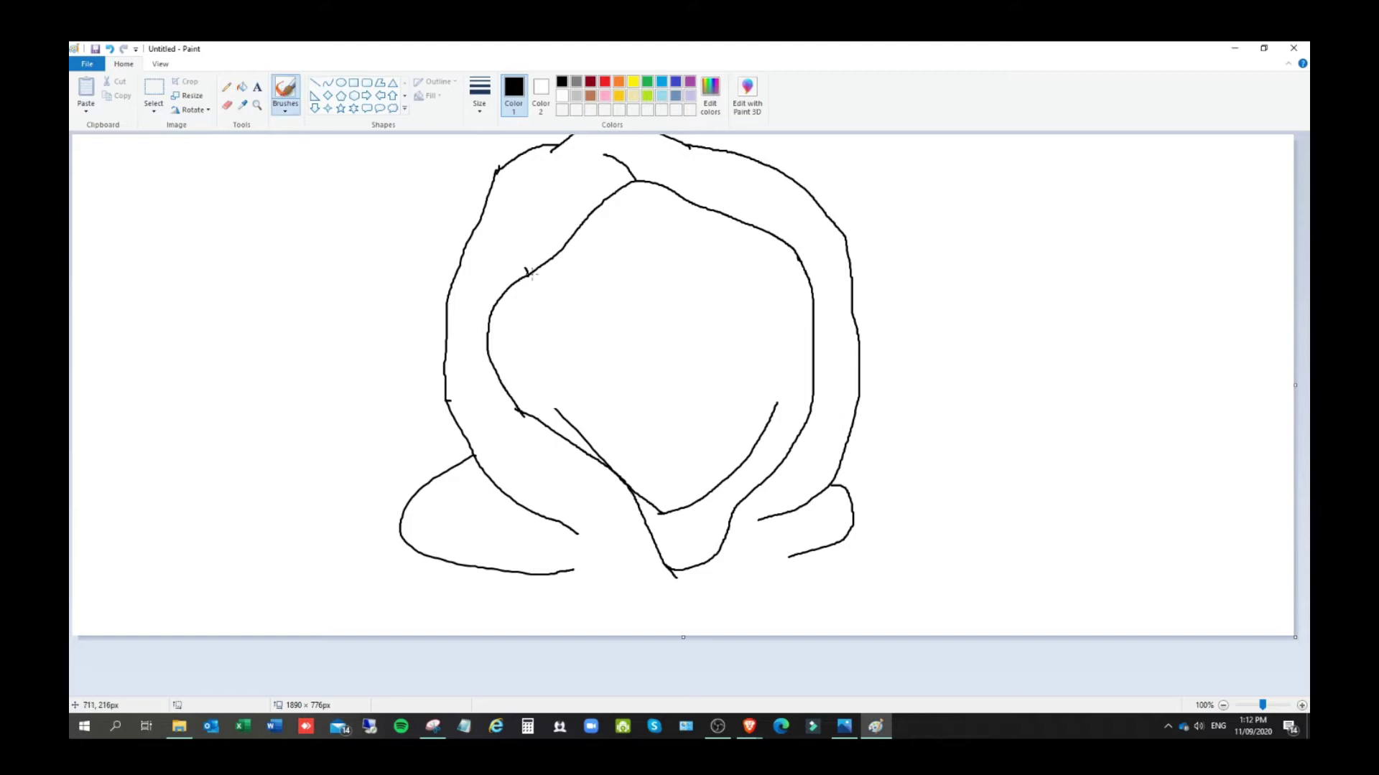
{"action": "mouse_move", "coordinate": [536, 272]}
{"action": "left_mouse_down"}
{"action": "mouse_move", "coordinate": [537, 395]}
{"action": "mouse_move", "coordinate": [633, 425]}
{"action": "mouse_move", "coordinate": [779, 402]}
{"action": "mouse_move", "coordinate": [799, 269]}
{"action": "left_mouse_up"}
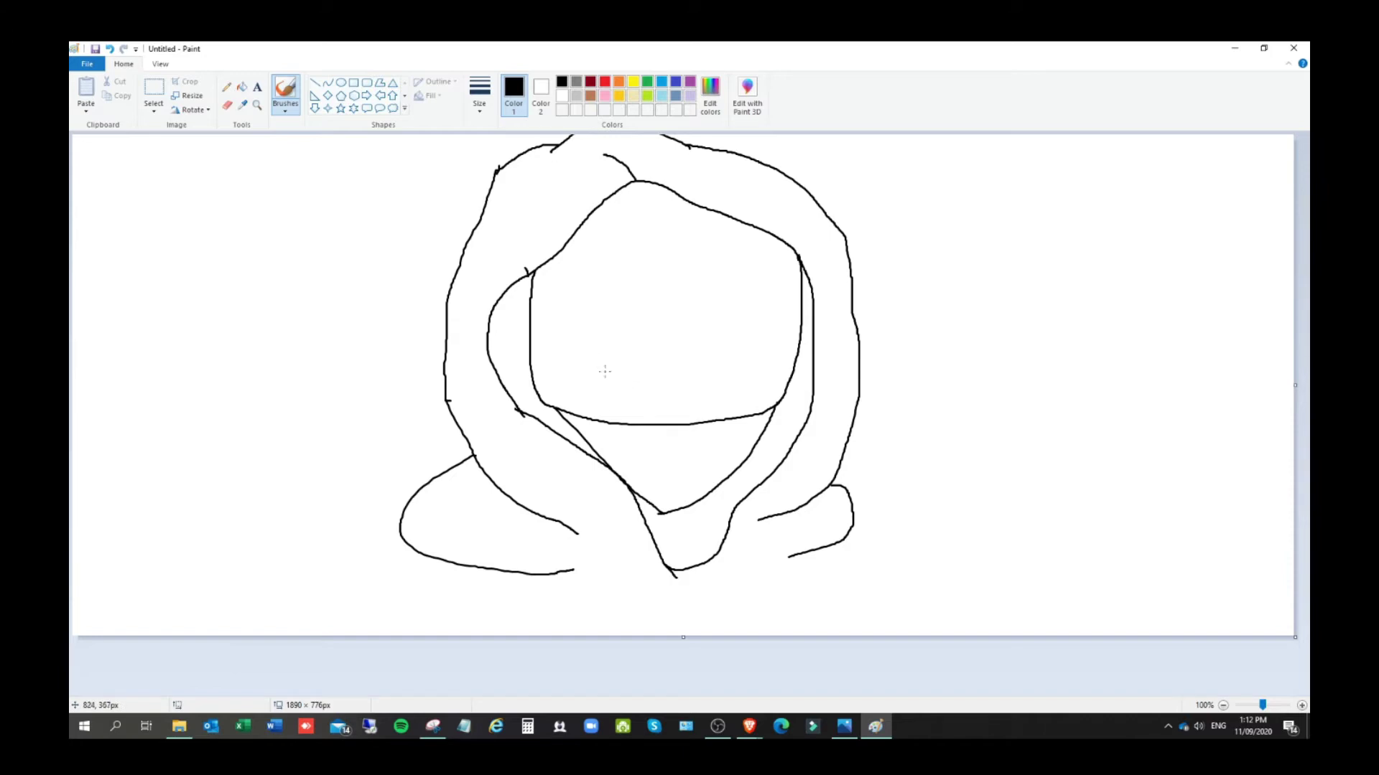
Draw a narrow wide mouth and two round eyes on the face, plus a short line on the neck
{"action": "left_click_drag", "start_coordinate": [592, 365], "coordinate": [751, 368]}
{"action": "mouse_move", "coordinate": [592, 366]}
{"action": "left_mouse_down"}
{"action": "mouse_move", "coordinate": [691, 381]}
{"action": "mouse_move", "coordinate": [744, 367]}
{"action": "left_mouse_up"}
{"action": "mouse_move", "coordinate": [616, 254]}
{"action": "left_mouse_down"}
{"action": "mouse_move", "coordinate": [606, 281]}
{"action": "mouse_move", "coordinate": [632, 287]}
{"action": "mouse_move", "coordinate": [639, 263]}
{"action": "mouse_move", "coordinate": [621, 255]}
{"action": "left_mouse_up"}
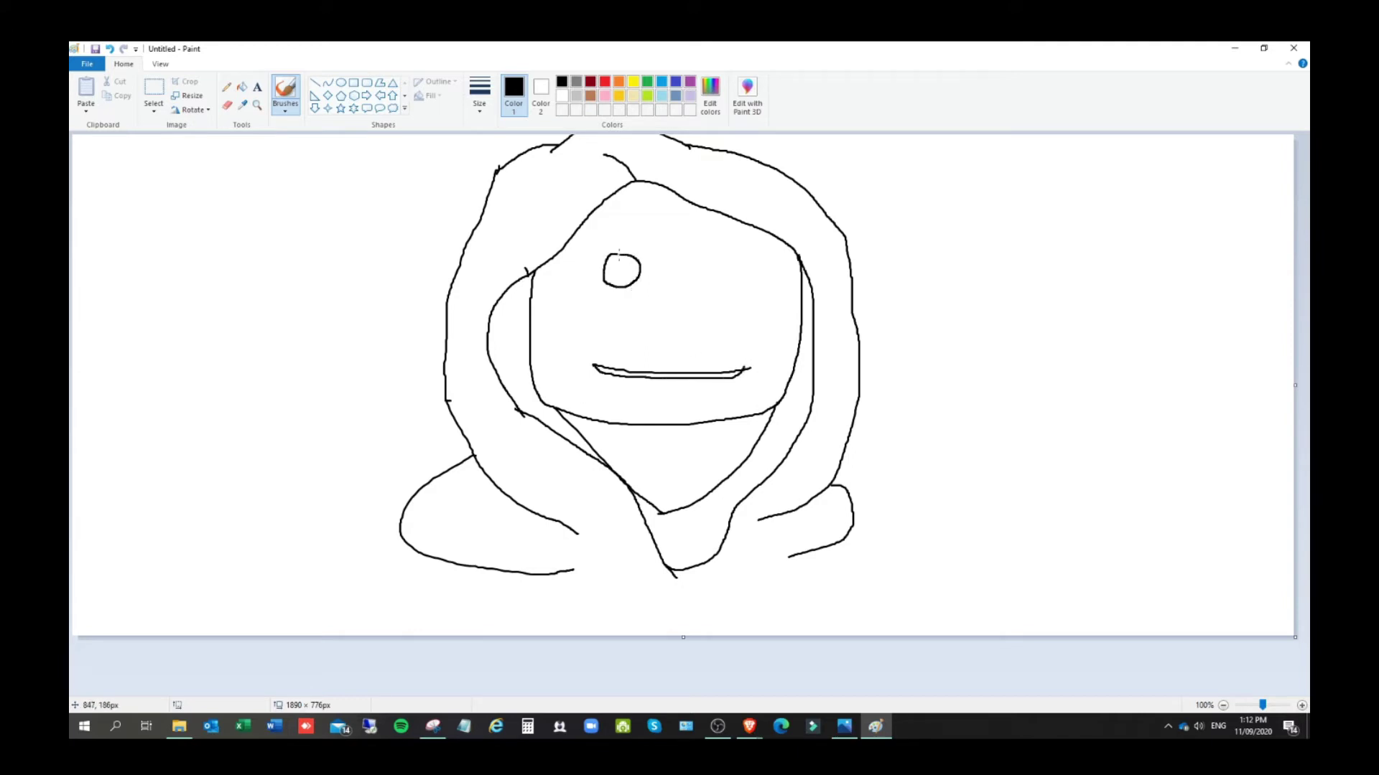
{"action": "mouse_move", "coordinate": [718, 262]}
{"action": "left_mouse_down"}
{"action": "mouse_move", "coordinate": [698, 277]}
{"action": "mouse_move", "coordinate": [722, 293]}
{"action": "mouse_move", "coordinate": [747, 277]}
{"action": "mouse_move", "coordinate": [718, 263]}
{"action": "left_mouse_up"}
{"action": "left_click_drag", "start_coordinate": [646, 459], "coordinate": [684, 467]}
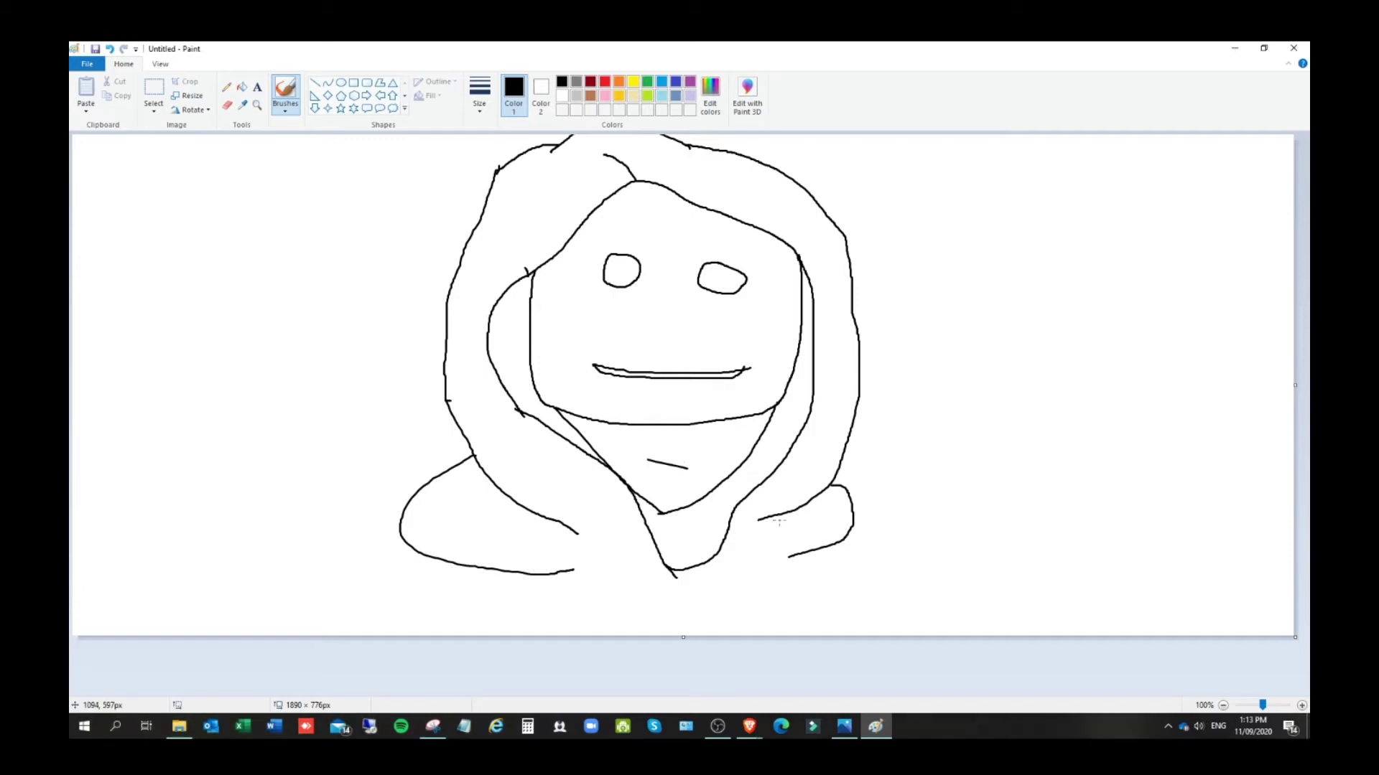
Fill the mouth and both eyes with black
{"action": "left_click", "coordinate": [242, 87]}
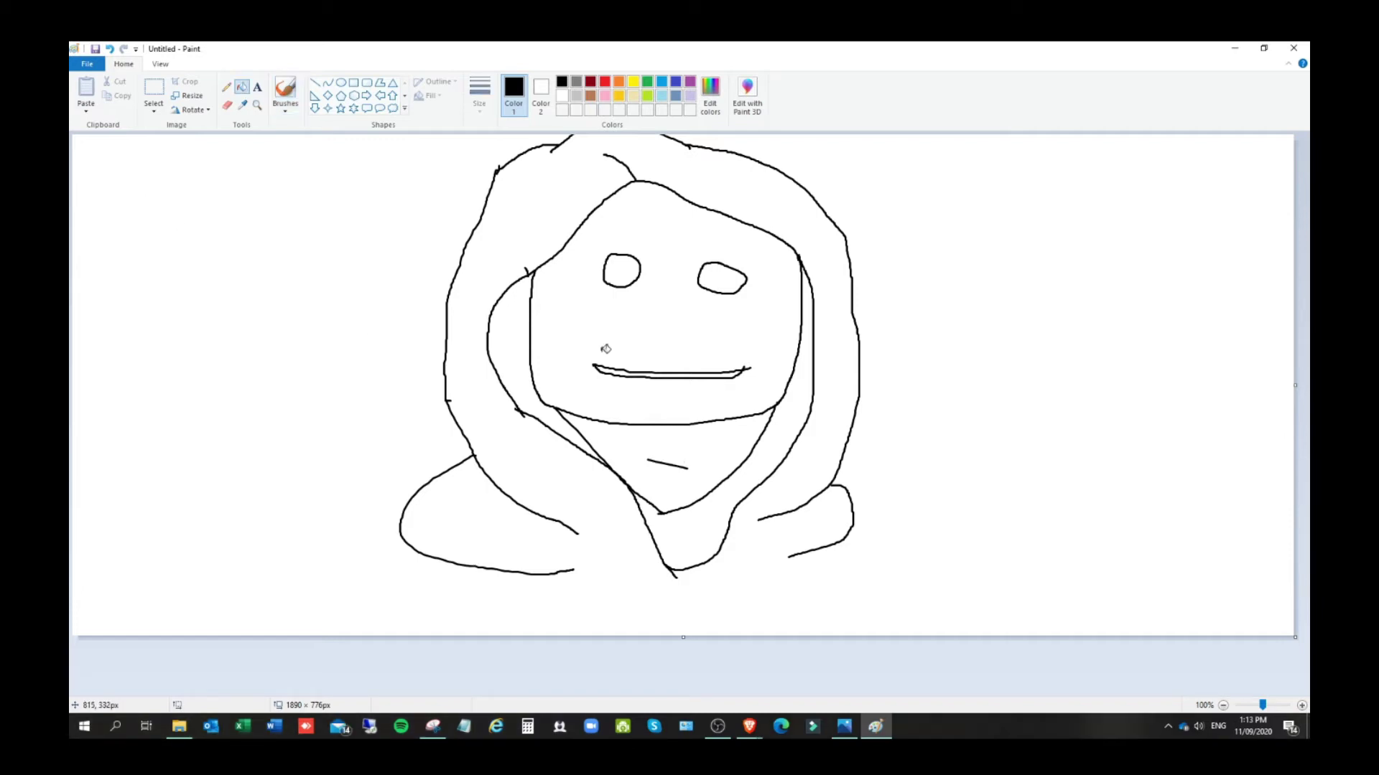
{"action": "left_click", "coordinate": [615, 369]}
{"action": "left_click", "coordinate": [619, 282]}
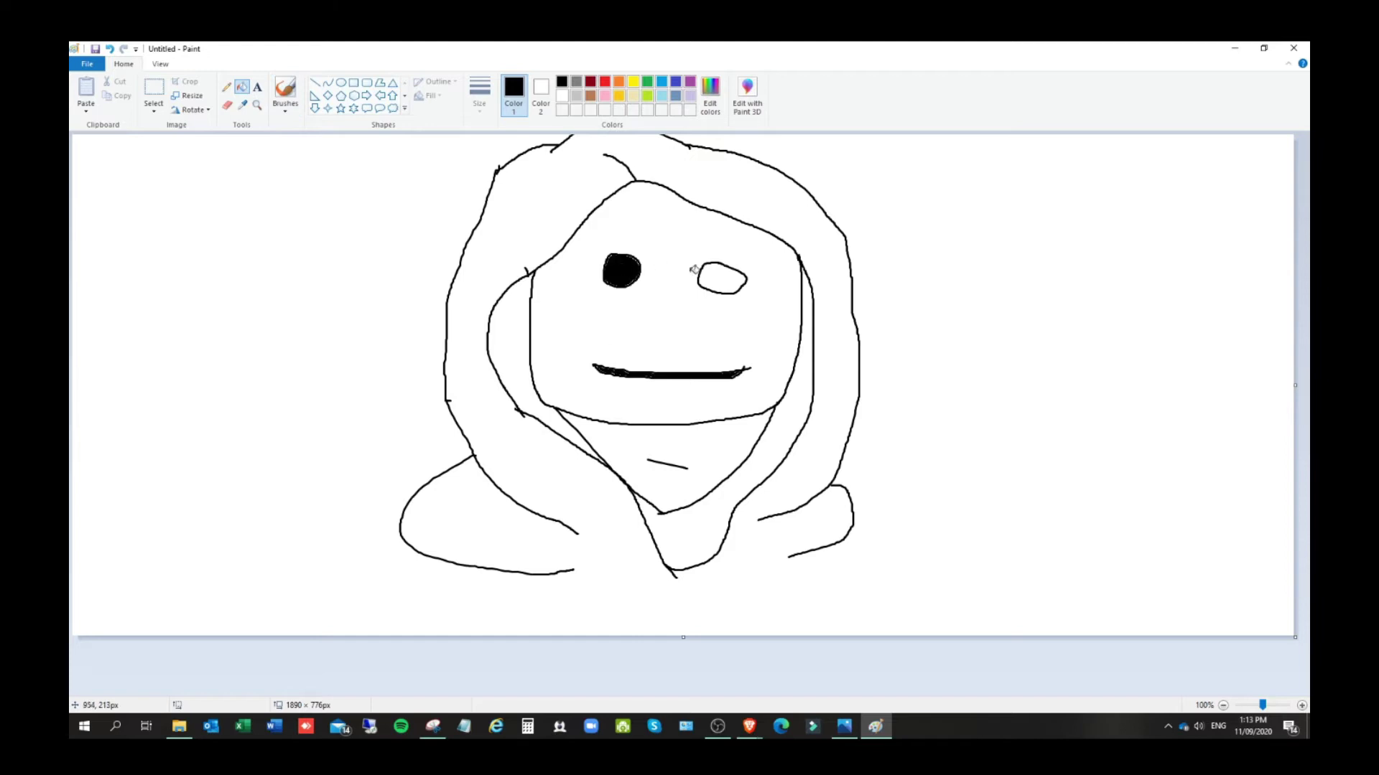
{"action": "left_click", "coordinate": [733, 276]}
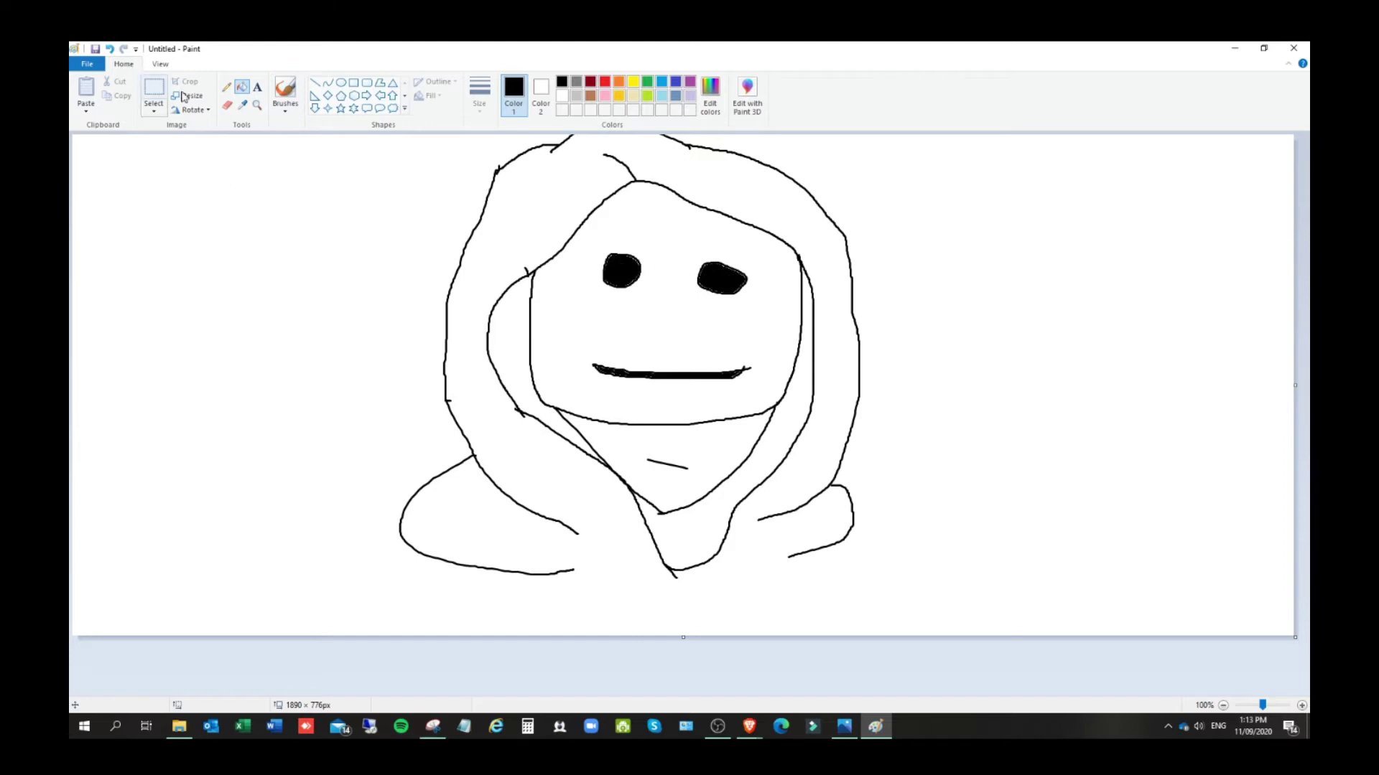
Draw a small ear on each side of the face and a short collar line below the neck
{"action": "left_click", "coordinate": [285, 92]}
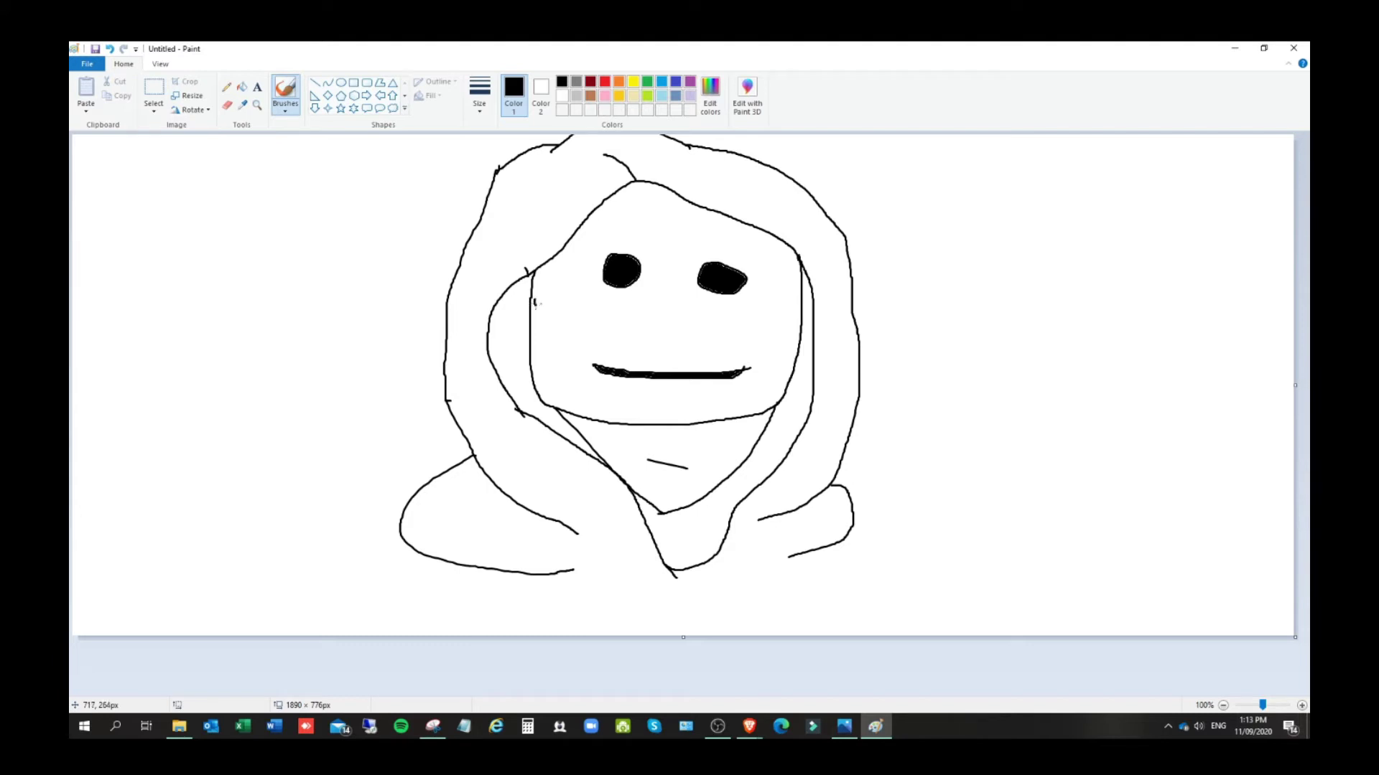
{"action": "left_click_drag", "start_coordinate": [534, 301], "coordinate": [530, 330]}
{"action": "left_click_drag", "start_coordinate": [800, 313], "coordinate": [801, 344]}
{"action": "mouse_move", "coordinate": [711, 489]}
{"action": "left_mouse_down"}
{"action": "mouse_move", "coordinate": [714, 533]}
{"action": "mouse_move", "coordinate": [735, 514]}
{"action": "left_mouse_up"}
Draw the arm lines running down from both shoulders and two hood drawstrings with small looped ends on the chest
{"action": "left_click_drag", "start_coordinate": [409, 548], "coordinate": [364, 636]}
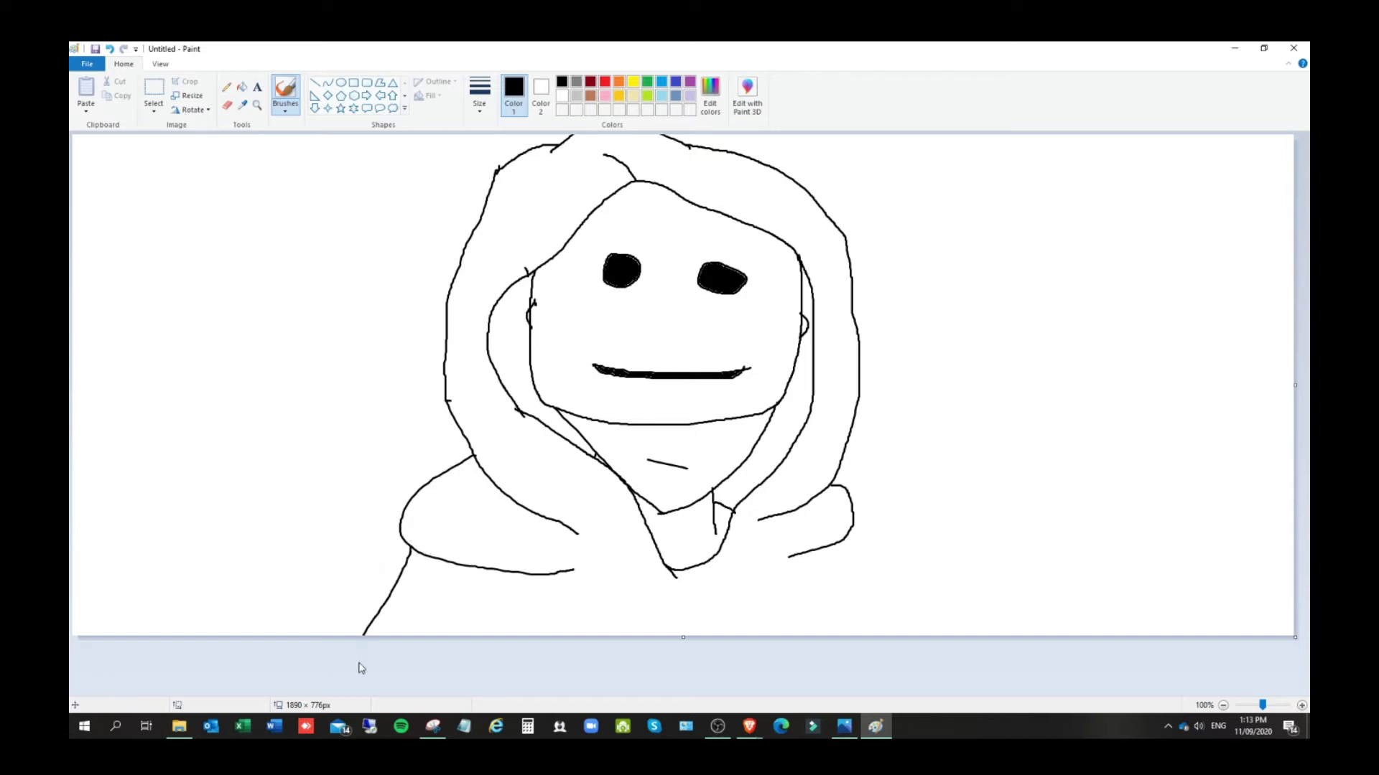
{"action": "left_click_drag", "start_coordinate": [543, 601], "coordinate": [525, 636]}
{"action": "left_click_drag", "start_coordinate": [843, 533], "coordinate": [1005, 664]}
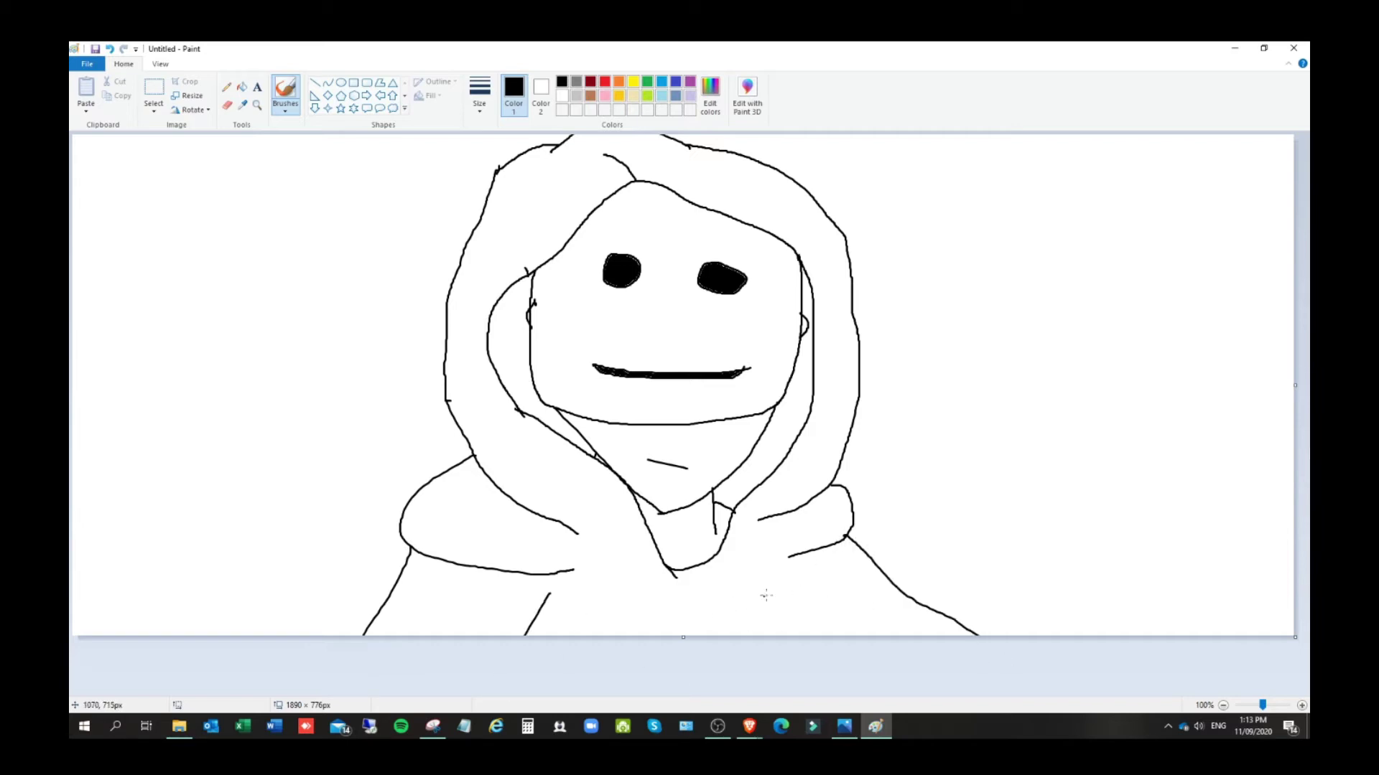
{"action": "mouse_move", "coordinate": [765, 586]}
{"action": "left_mouse_down"}
{"action": "mouse_move", "coordinate": [766, 607]}
{"action": "mouse_move", "coordinate": [815, 640]}
{"action": "left_mouse_up"}
{"action": "mouse_move", "coordinate": [636, 578]}
{"action": "left_mouse_down"}
{"action": "mouse_move", "coordinate": [582, 615]}
{"action": "mouse_move", "coordinate": [598, 611]}
{"action": "left_mouse_up"}
{"action": "mouse_move", "coordinate": [696, 585]}
{"action": "left_mouse_down"}
{"action": "mouse_move", "coordinate": [722, 596]}
{"action": "mouse_move", "coordinate": [734, 578]}
{"action": "mouse_move", "coordinate": [735, 590]}
{"action": "left_mouse_up"}
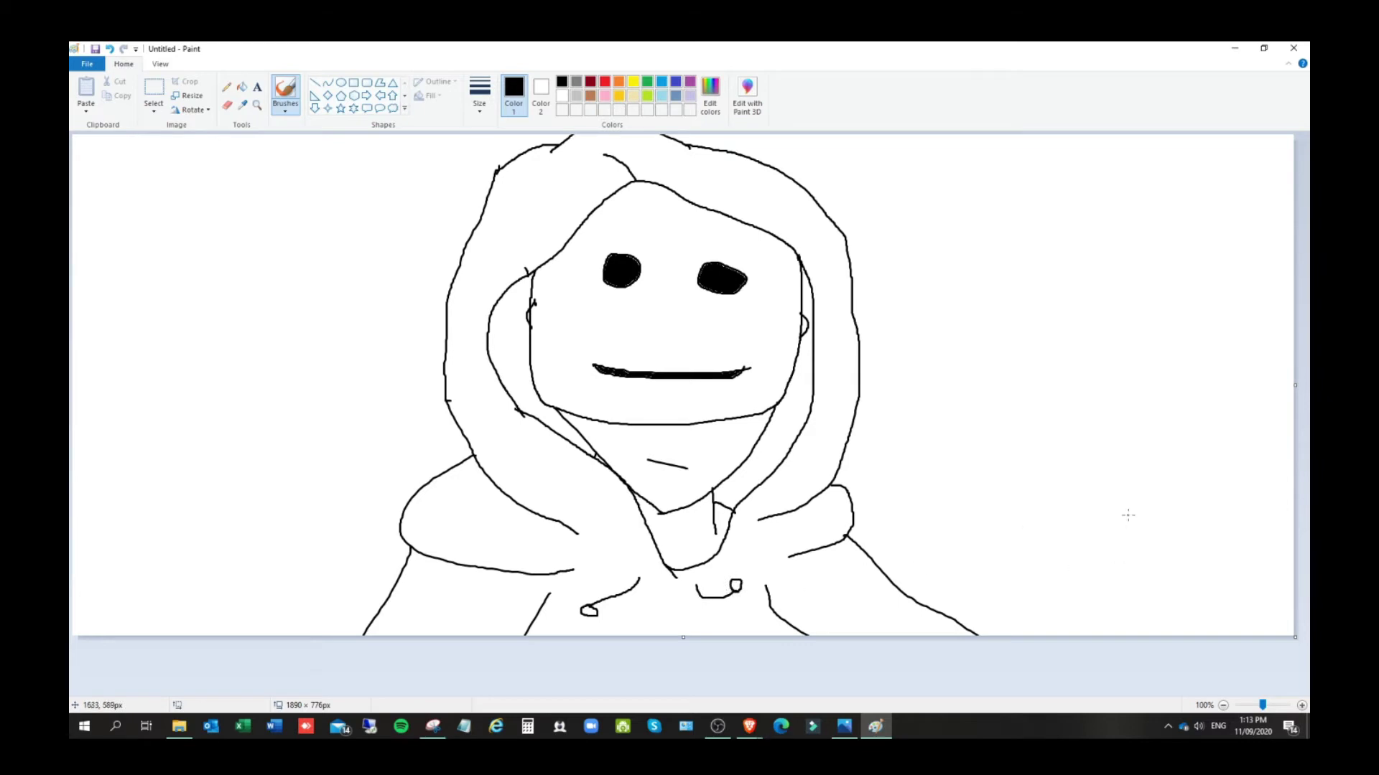
Draw a large arrow-shaped object pointing diagonally up beside the figure, with a narrow pointed strip along its shaft
{"action": "left_click_drag", "start_coordinate": [1160, 474], "coordinate": [857, 739]}
{"action": "mouse_move", "coordinate": [1160, 472]}
{"action": "left_mouse_down"}
{"action": "mouse_move", "coordinate": [1247, 455]}
{"action": "mouse_move", "coordinate": [1264, 500]}
{"action": "mouse_move", "coordinate": [1209, 634]}
{"action": "left_mouse_up"}
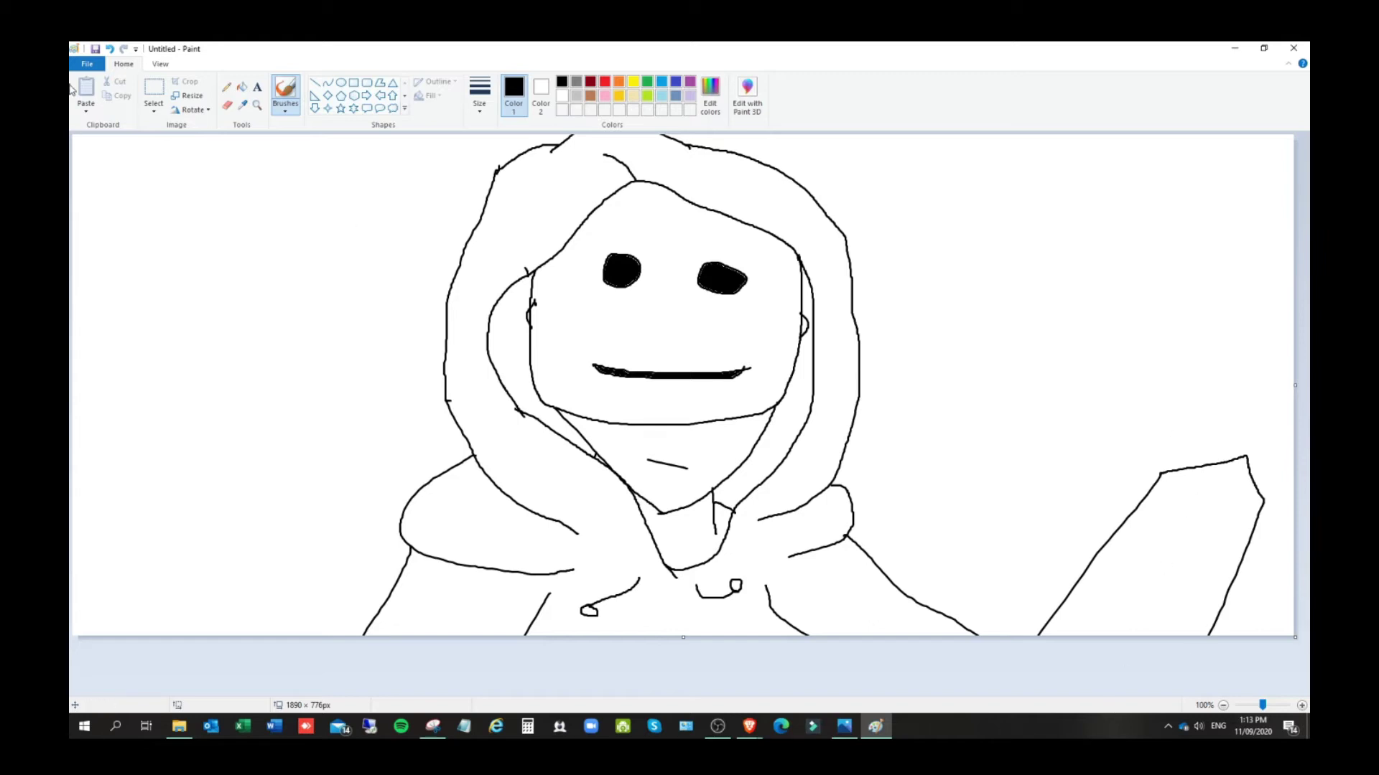
{"action": "left_click", "coordinate": [110, 49]}
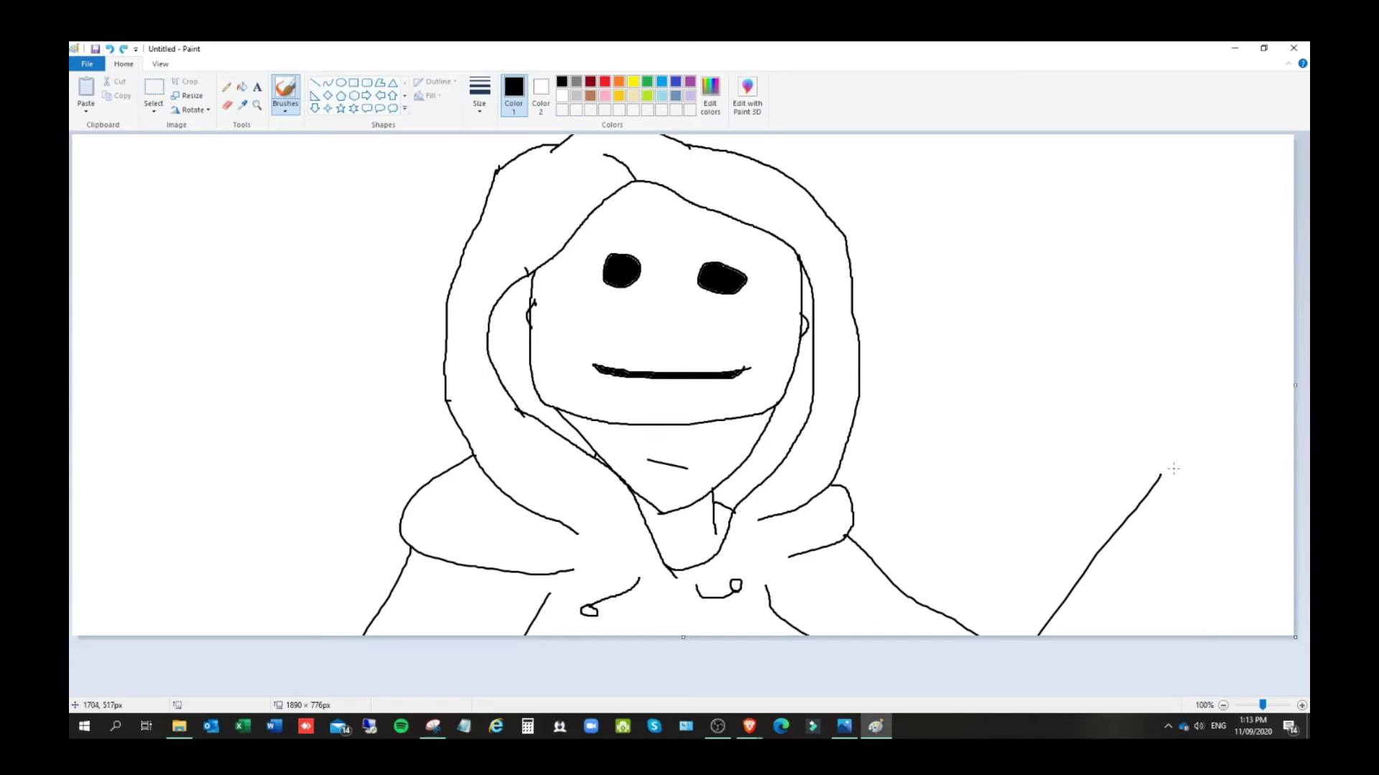
{"action": "mouse_move", "coordinate": [1161, 474]}
{"action": "left_mouse_down"}
{"action": "mouse_move", "coordinate": [1150, 463]}
{"action": "mouse_move", "coordinate": [1172, 452]}
{"action": "mouse_move", "coordinate": [1258, 432]}
{"action": "mouse_move", "coordinate": [1268, 505]}
{"action": "mouse_move", "coordinate": [1235, 497]}
{"action": "mouse_move", "coordinate": [1240, 535]}
{"action": "mouse_move", "coordinate": [1180, 637]}
{"action": "left_mouse_up"}
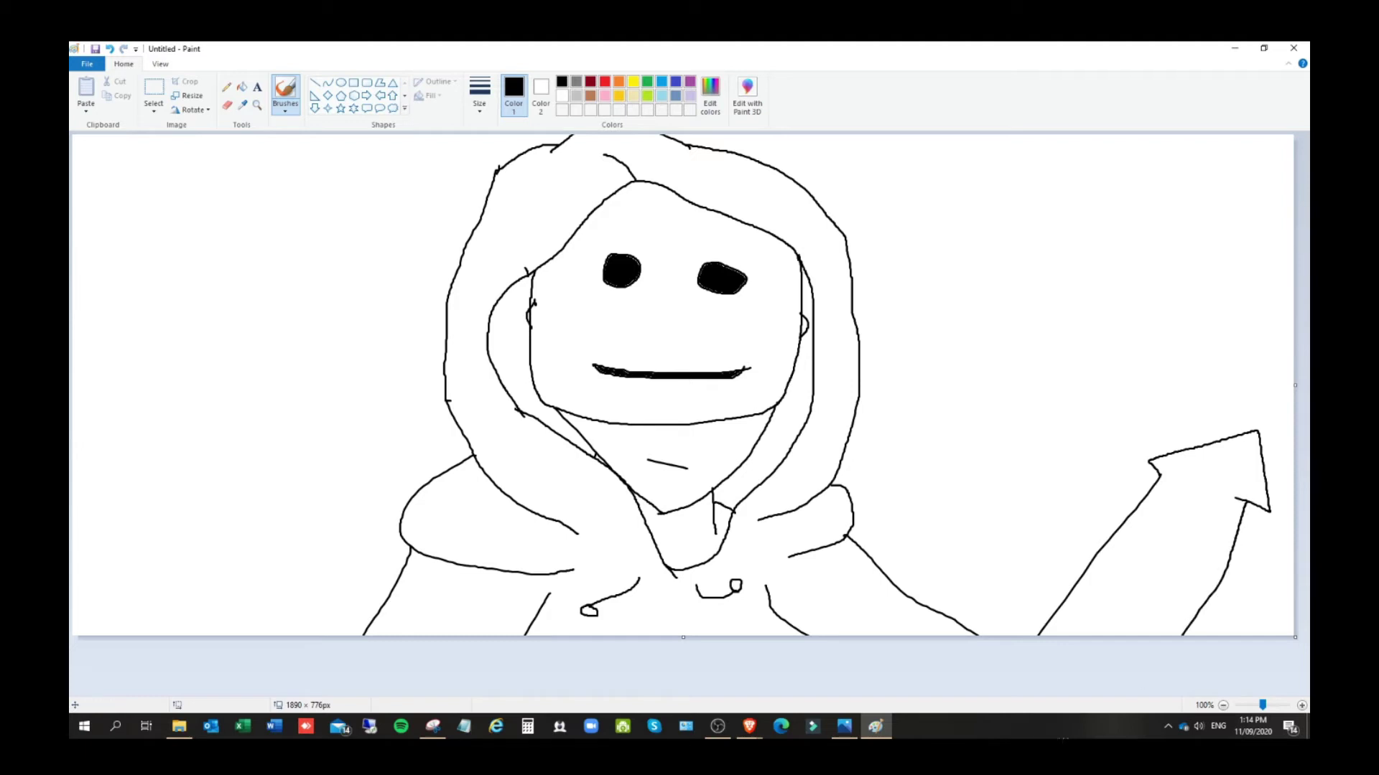
{"action": "left_click", "coordinate": [110, 49]}
{"action": "left_click_drag", "start_coordinate": [1236, 498], "coordinate": [1162, 638]}
{"action": "mouse_move", "coordinate": [1224, 450]}
{"action": "left_mouse_down"}
{"action": "mouse_move", "coordinate": [1186, 475]}
{"action": "mouse_move", "coordinate": [1079, 637]}
{"action": "left_mouse_up"}
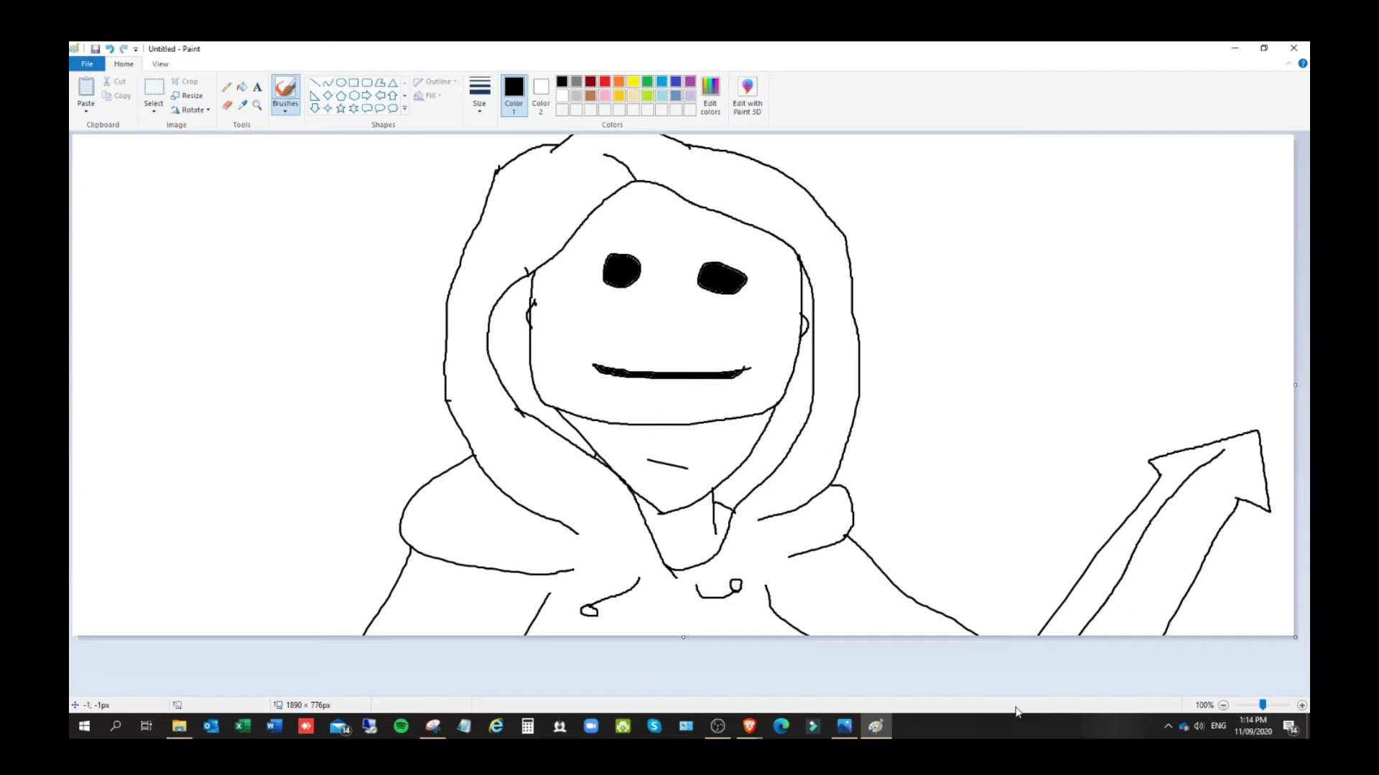
{"action": "left_click_drag", "start_coordinate": [1221, 469], "coordinate": [1106, 636]}
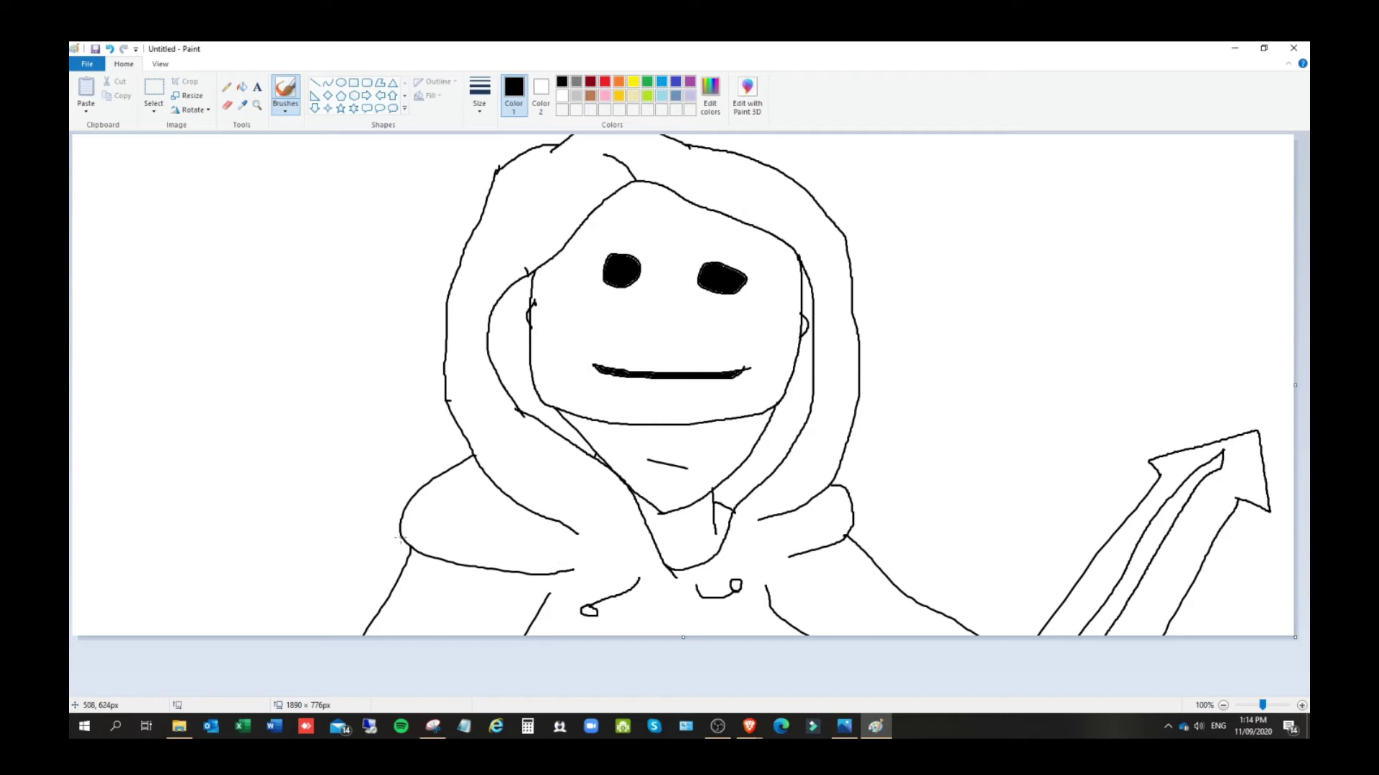
Erase the arm lines just below both shoulders
{"action": "left_click", "coordinate": [226, 106]}
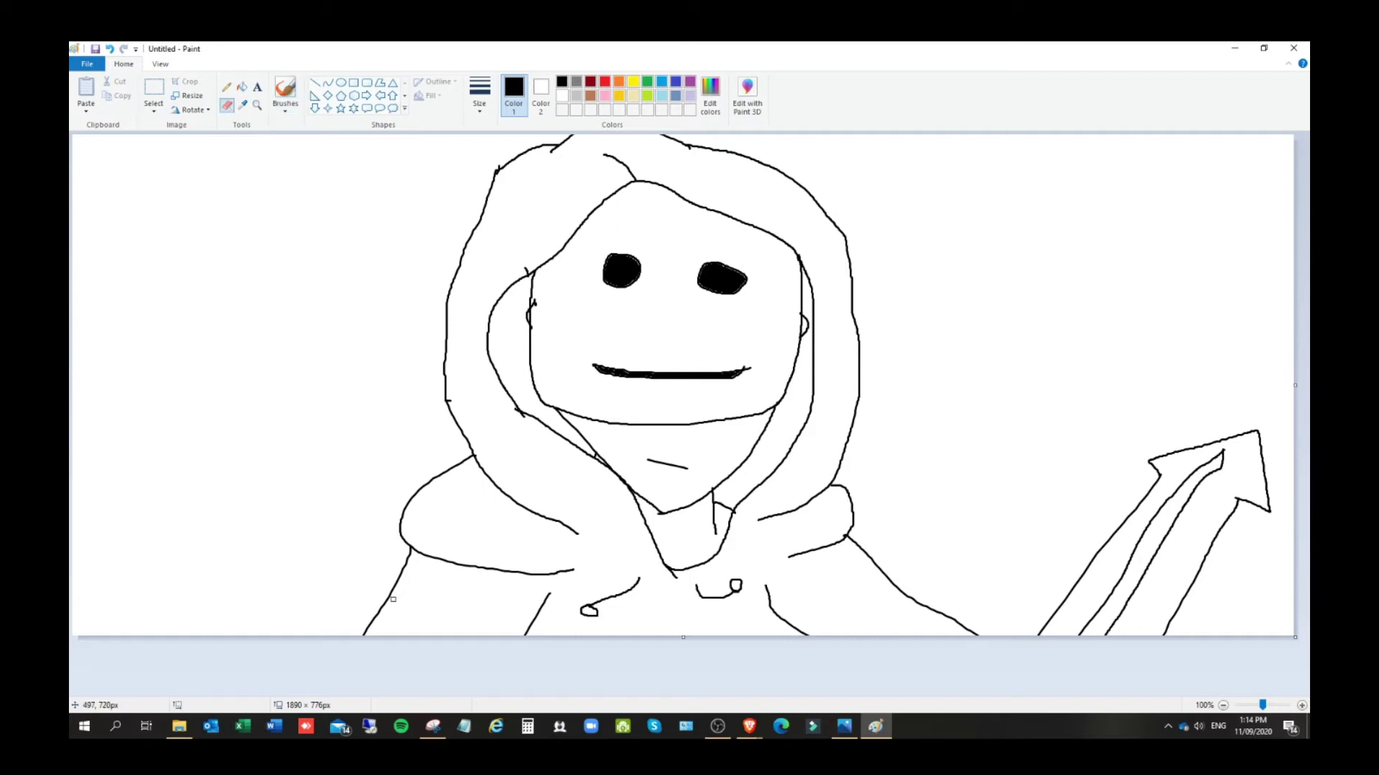
{"action": "left_click_drag", "start_coordinate": [378, 618], "coordinate": [408, 556]}
{"action": "left_click_drag", "start_coordinate": [551, 590], "coordinate": [529, 624]}
{"action": "mouse_move", "coordinate": [766, 587]}
{"action": "left_mouse_down"}
{"action": "mouse_move", "coordinate": [792, 623]}
{"action": "mouse_move", "coordinate": [889, 583]}
{"action": "mouse_move", "coordinate": [776, 616]}
{"action": "left_mouse_up"}
{"action": "left_click_drag", "start_coordinate": [880, 570], "coordinate": [861, 554]}
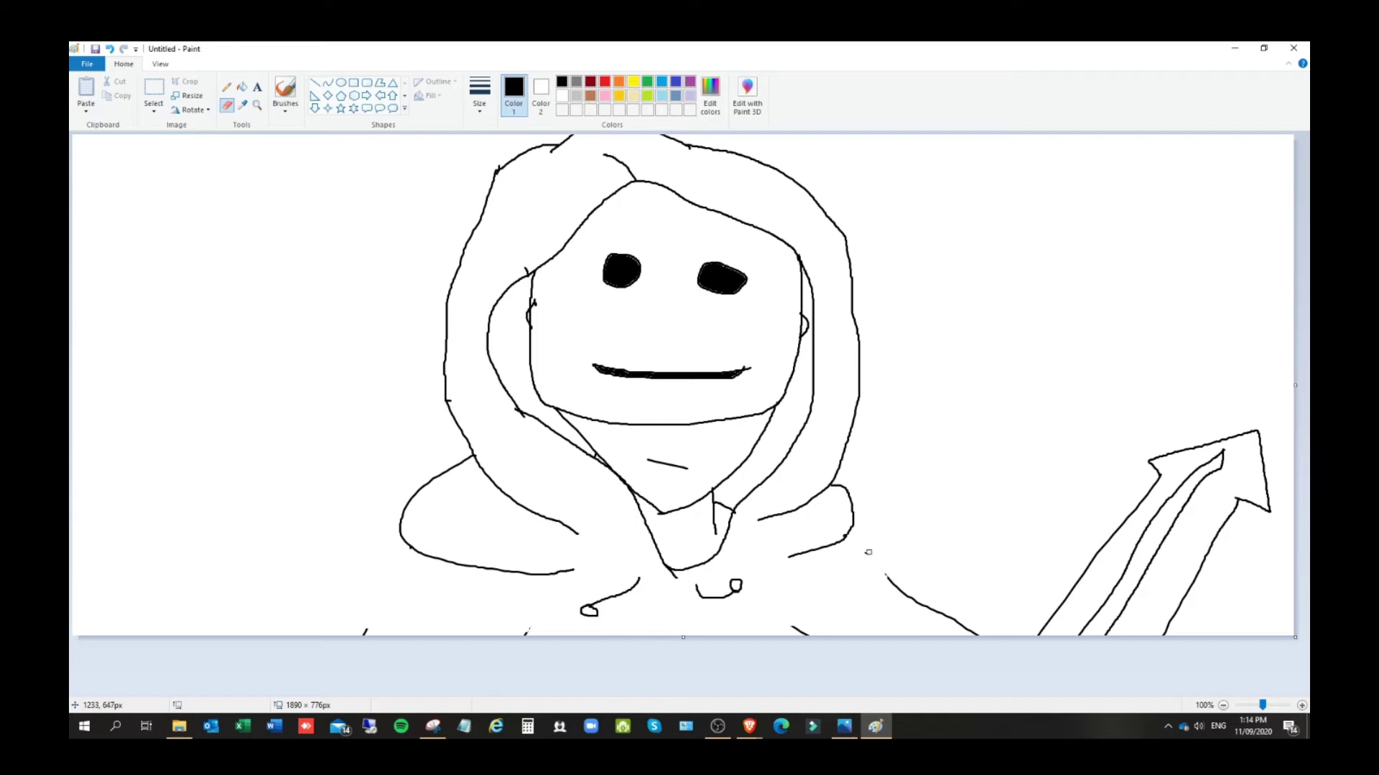
Draw a short closed sleeve below each shoulder, undoing the stray diagonal lines, and add the torso's side line
{"action": "left_click", "coordinate": [285, 92]}
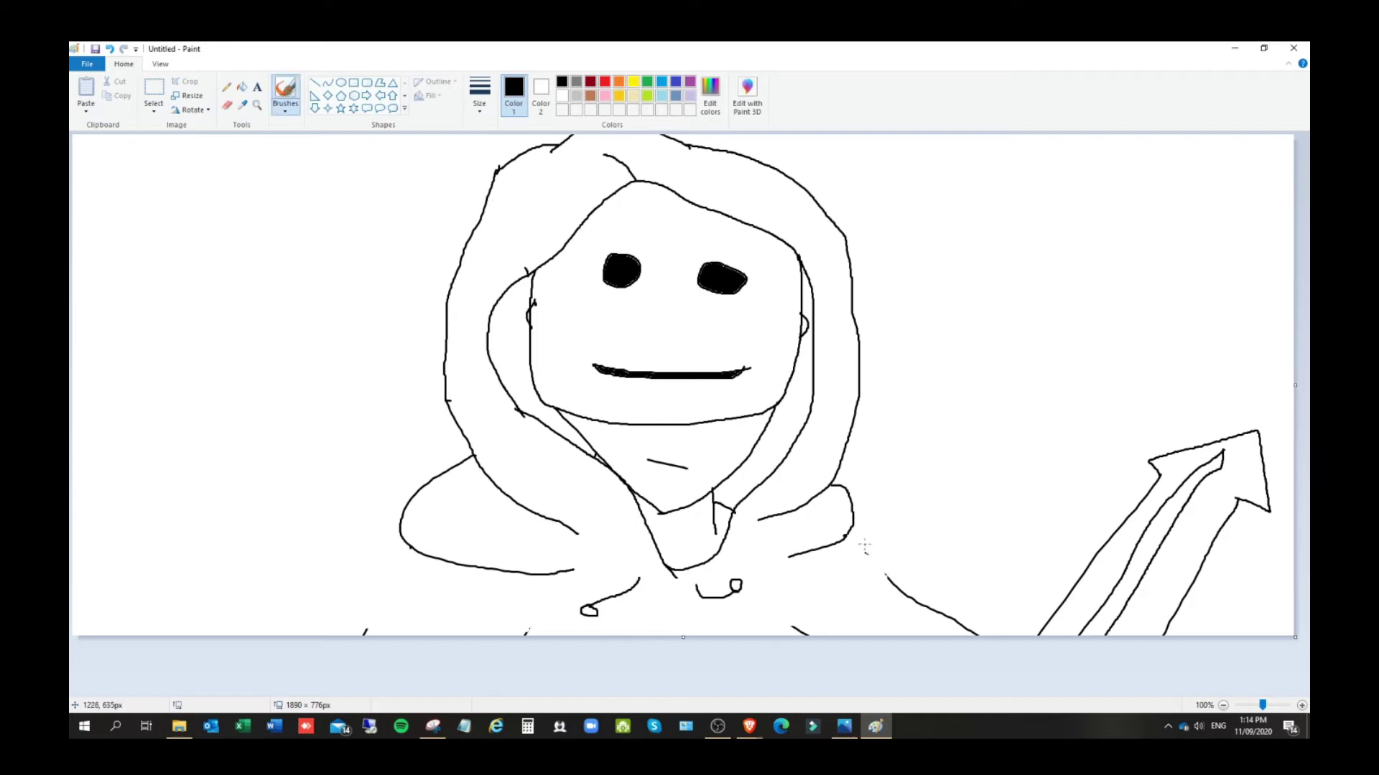
{"action": "mouse_move", "coordinate": [851, 518]}
{"action": "left_mouse_down"}
{"action": "mouse_move", "coordinate": [886, 581]}
{"action": "mouse_move", "coordinate": [830, 622]}
{"action": "mouse_move", "coordinate": [792, 629]}
{"action": "mouse_move", "coordinate": [773, 594]}
{"action": "mouse_move", "coordinate": [785, 552]}
{"action": "mouse_move", "coordinate": [847, 538]}
{"action": "mouse_move", "coordinate": [798, 624]}
{"action": "mouse_move", "coordinate": [862, 566]}
{"action": "mouse_move", "coordinate": [867, 533]}
{"action": "left_mouse_up"}
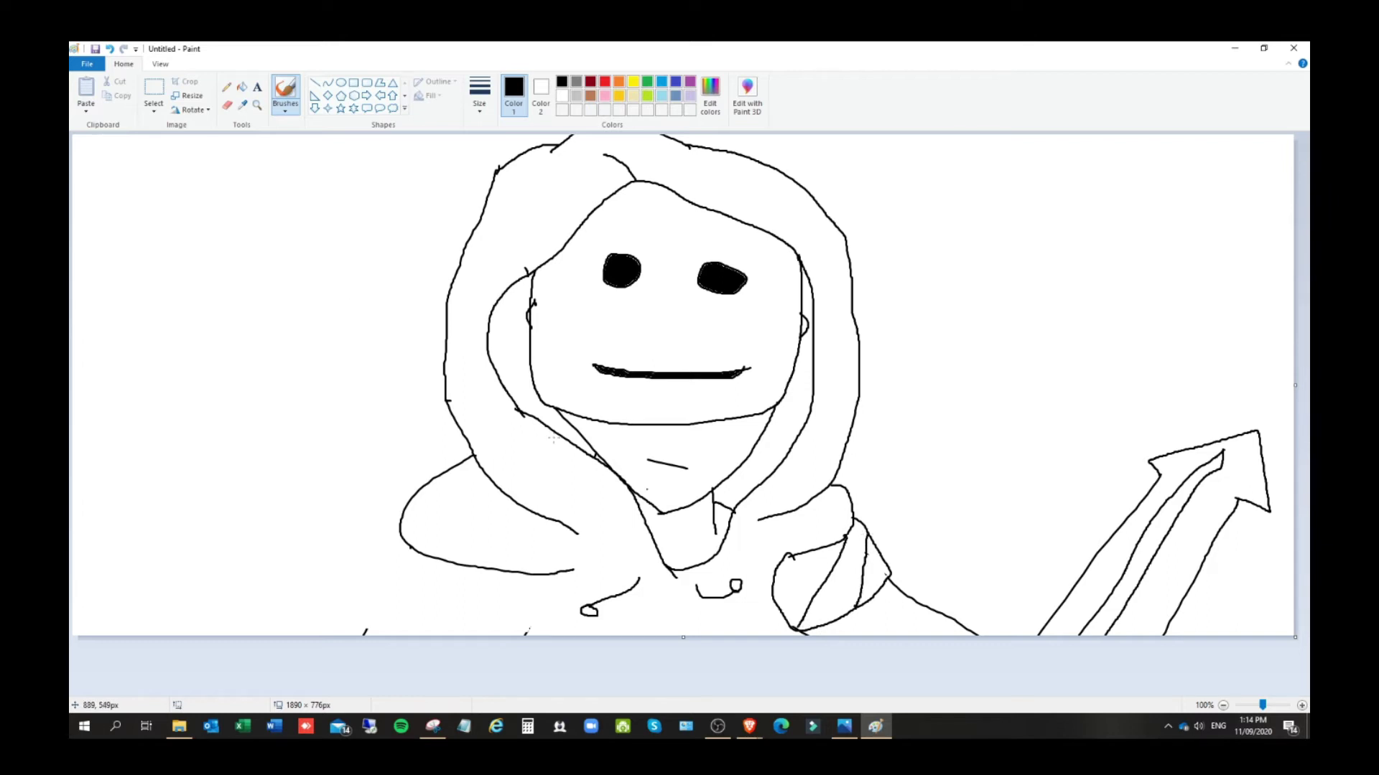
{"action": "left_click", "coordinate": [110, 49]}
{"action": "left_click", "coordinate": [110, 48]}
{"action": "mouse_move", "coordinate": [406, 543]}
{"action": "left_mouse_down"}
{"action": "mouse_move", "coordinate": [363, 631]}
{"action": "mouse_move", "coordinate": [540, 633]}
{"action": "mouse_move", "coordinate": [568, 567]}
{"action": "left_mouse_up"}
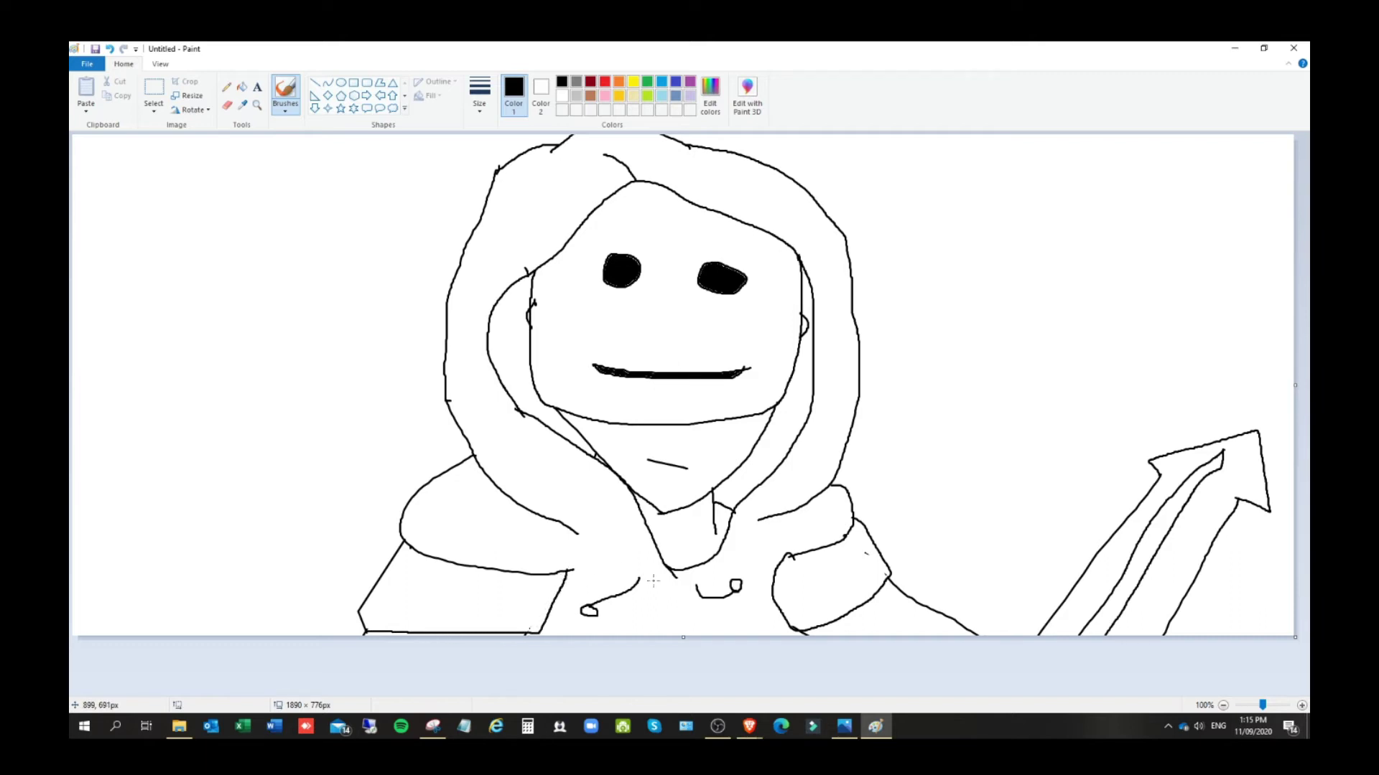
{"action": "left_click_drag", "start_coordinate": [779, 612], "coordinate": [773, 644]}
Fill the inner lining of the hood on both sides of the face with green
{"action": "left_click", "coordinate": [647, 82]}
{"action": "left_click", "coordinate": [241, 86]}
{"action": "left_click", "coordinate": [535, 399]}
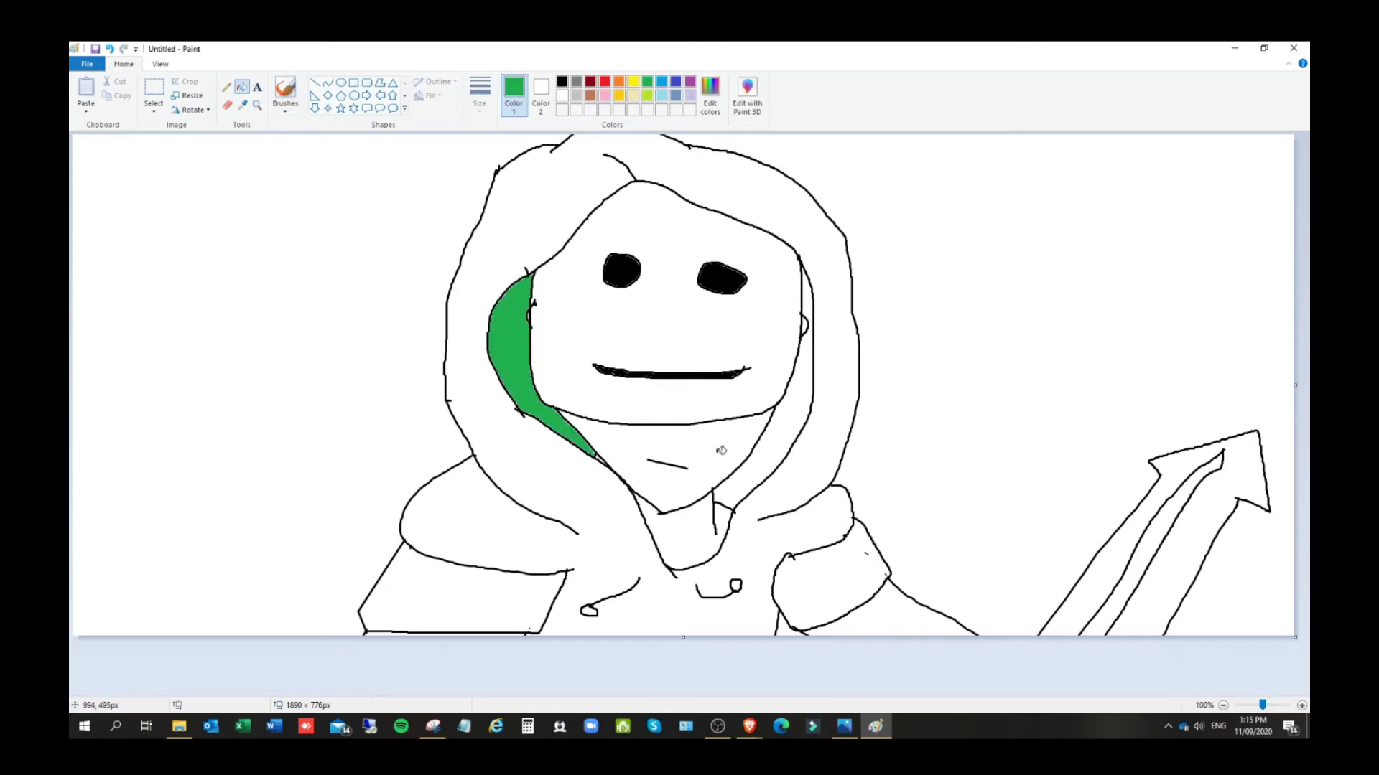
{"action": "left_click", "coordinate": [782, 451]}
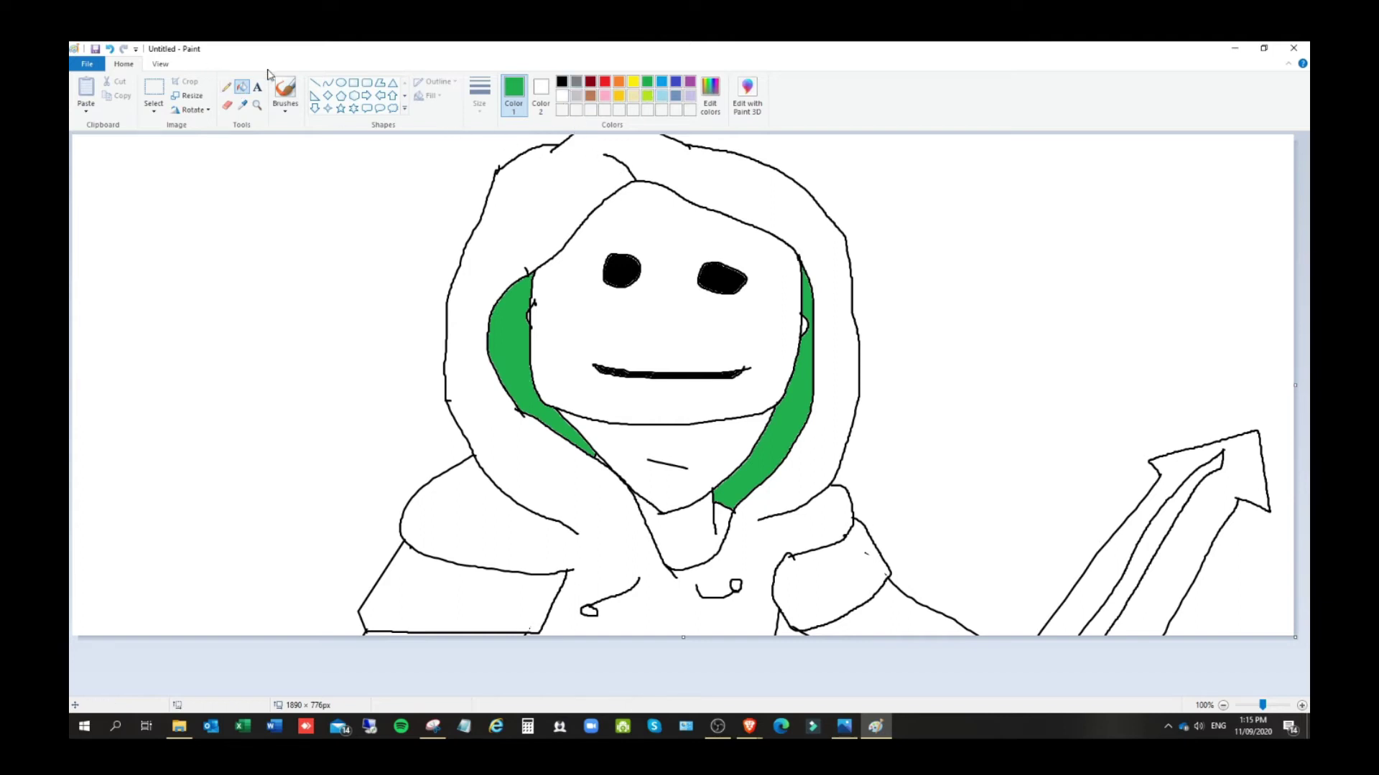
Draw a short green line from the crease at the hood's peak up to the canvas edge
{"action": "left_click", "coordinate": [284, 89]}
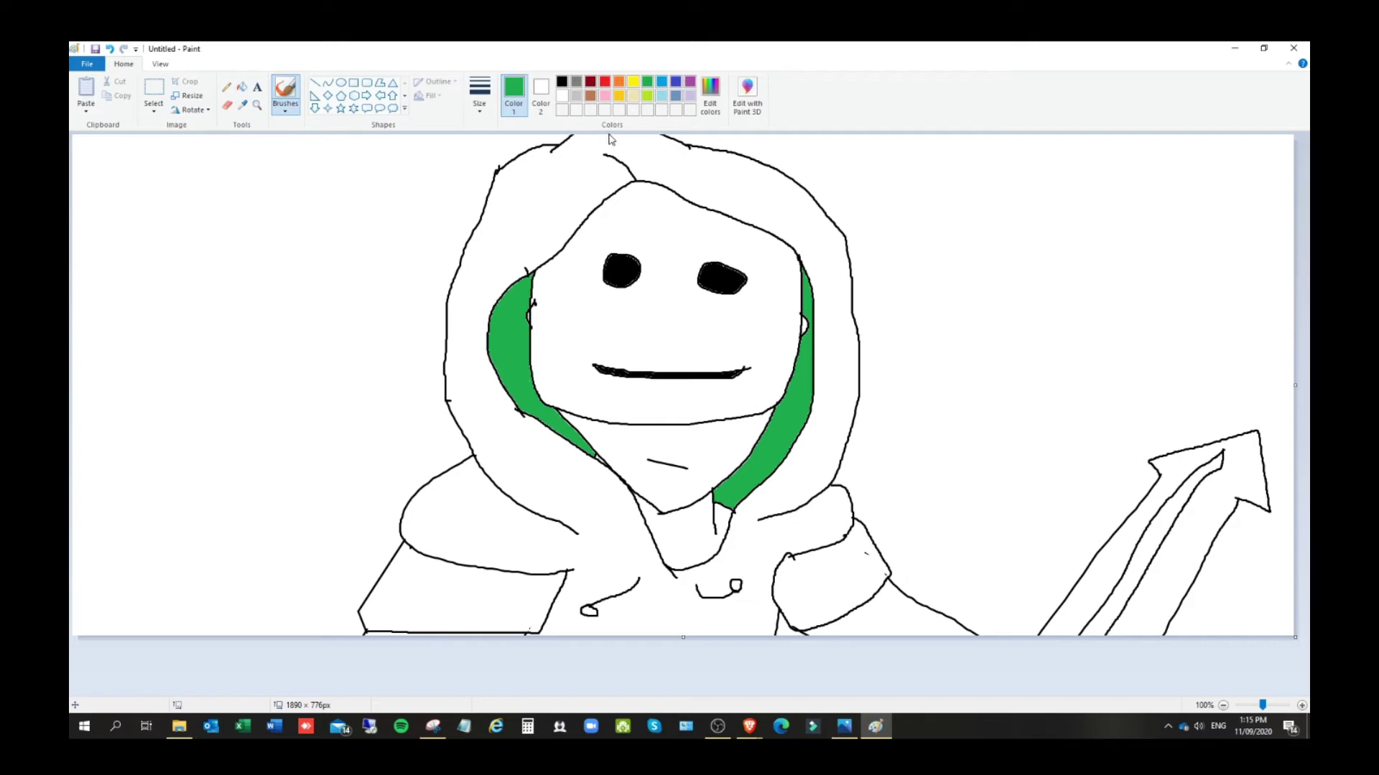
{"action": "left_click_drag", "start_coordinate": [603, 152], "coordinate": [612, 136]}
{"action": "left_click", "coordinate": [242, 87]}
{"action": "left_click", "coordinate": [681, 174]}
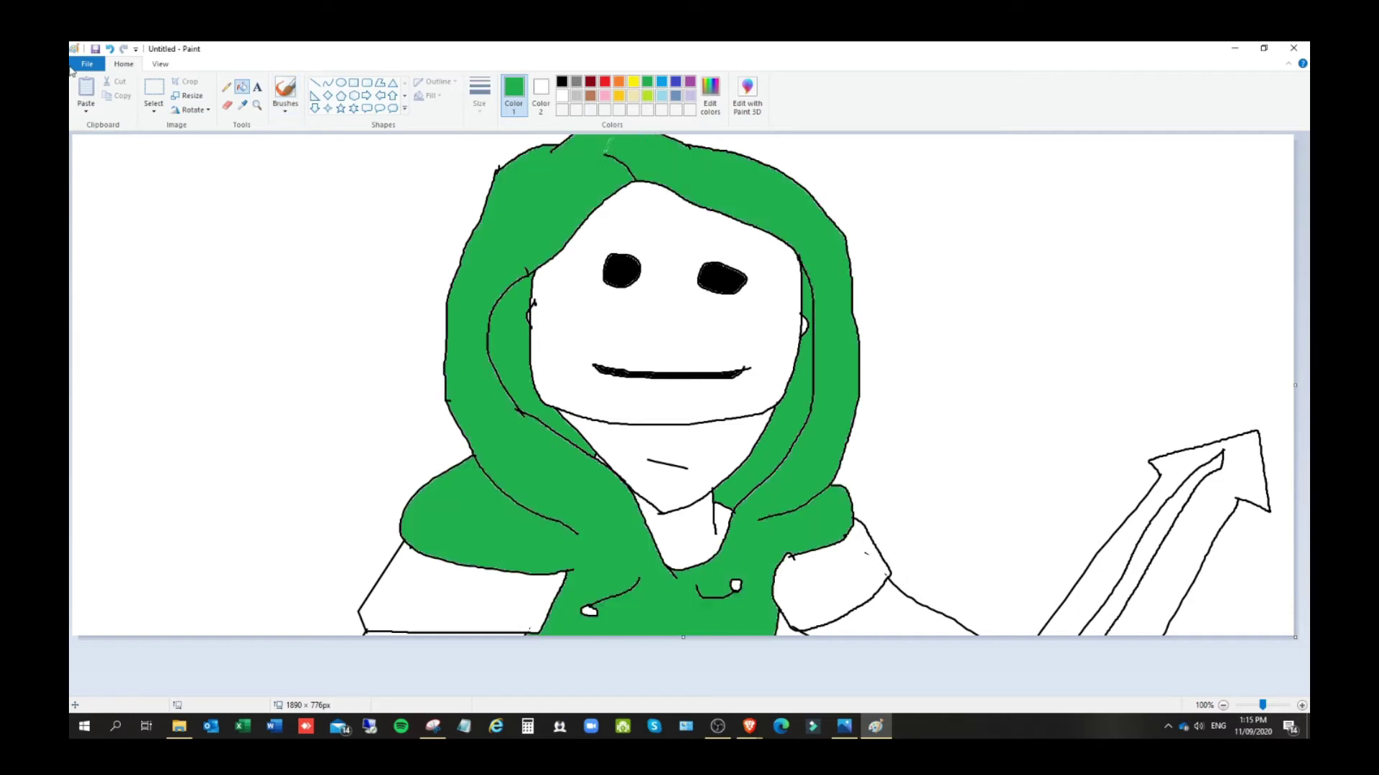
{"action": "left_click", "coordinate": [109, 48]}
Draw a green line from the neckline down to the canvas edge, and fill the hoodie's two halves green and lime
{"action": "left_click", "coordinate": [285, 91]}
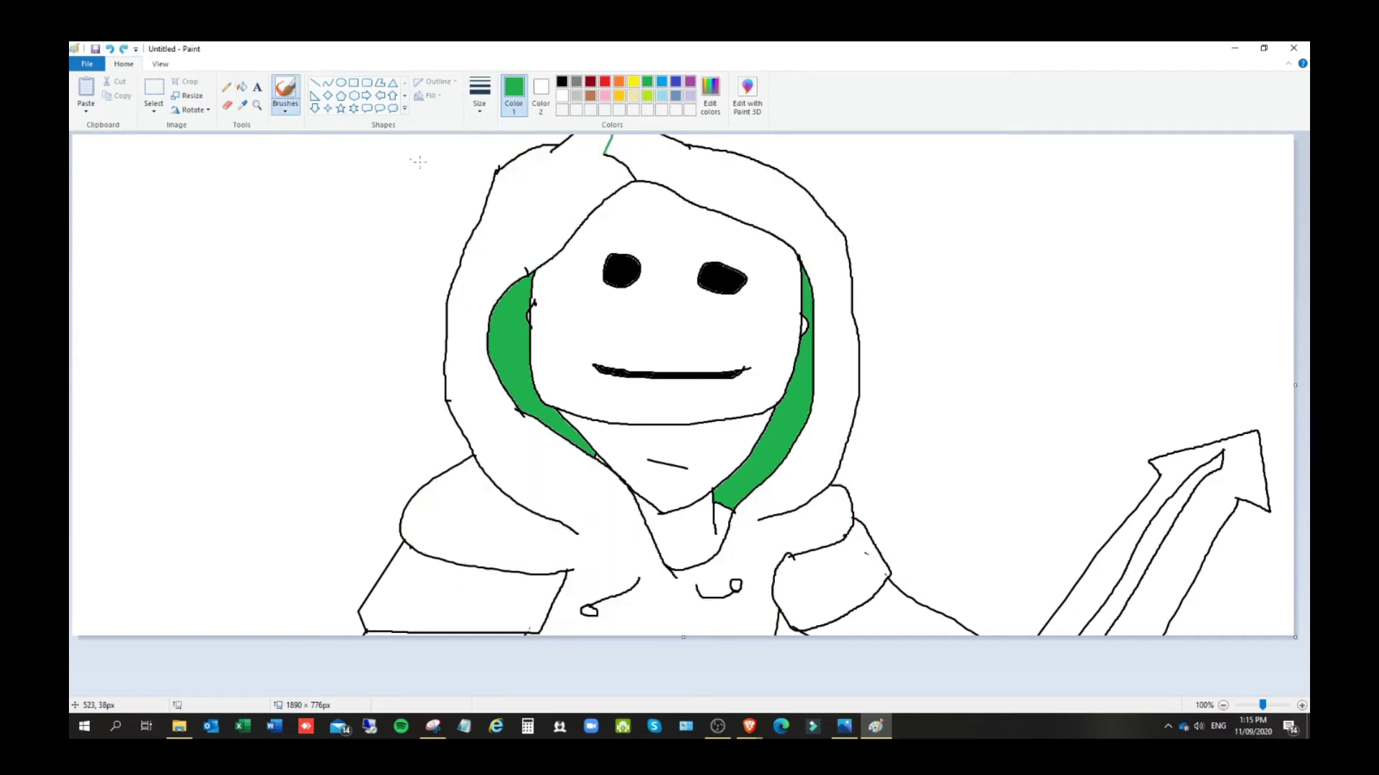
{"action": "left_click_drag", "start_coordinate": [675, 578], "coordinate": [678, 639]}
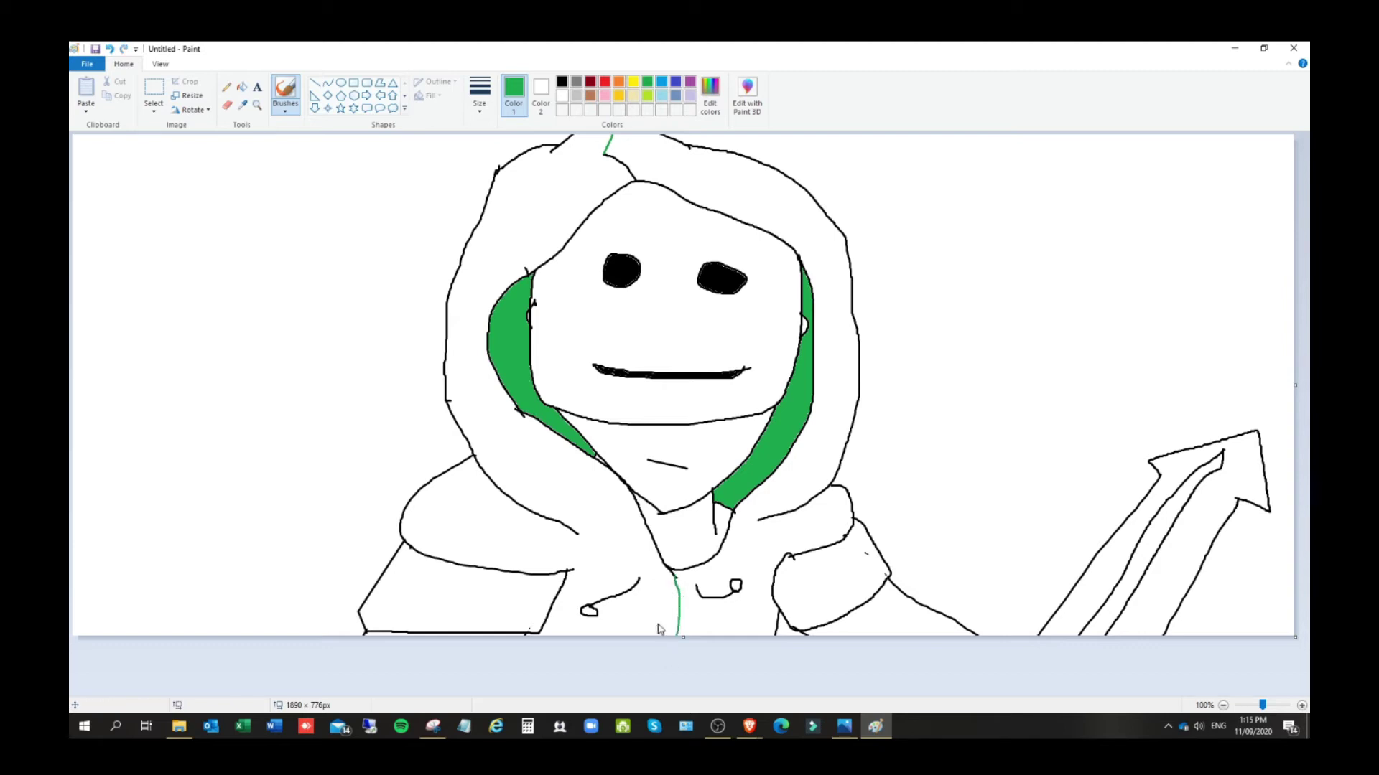
{"action": "left_click", "coordinate": [240, 91]}
{"action": "left_click", "coordinate": [724, 534]}
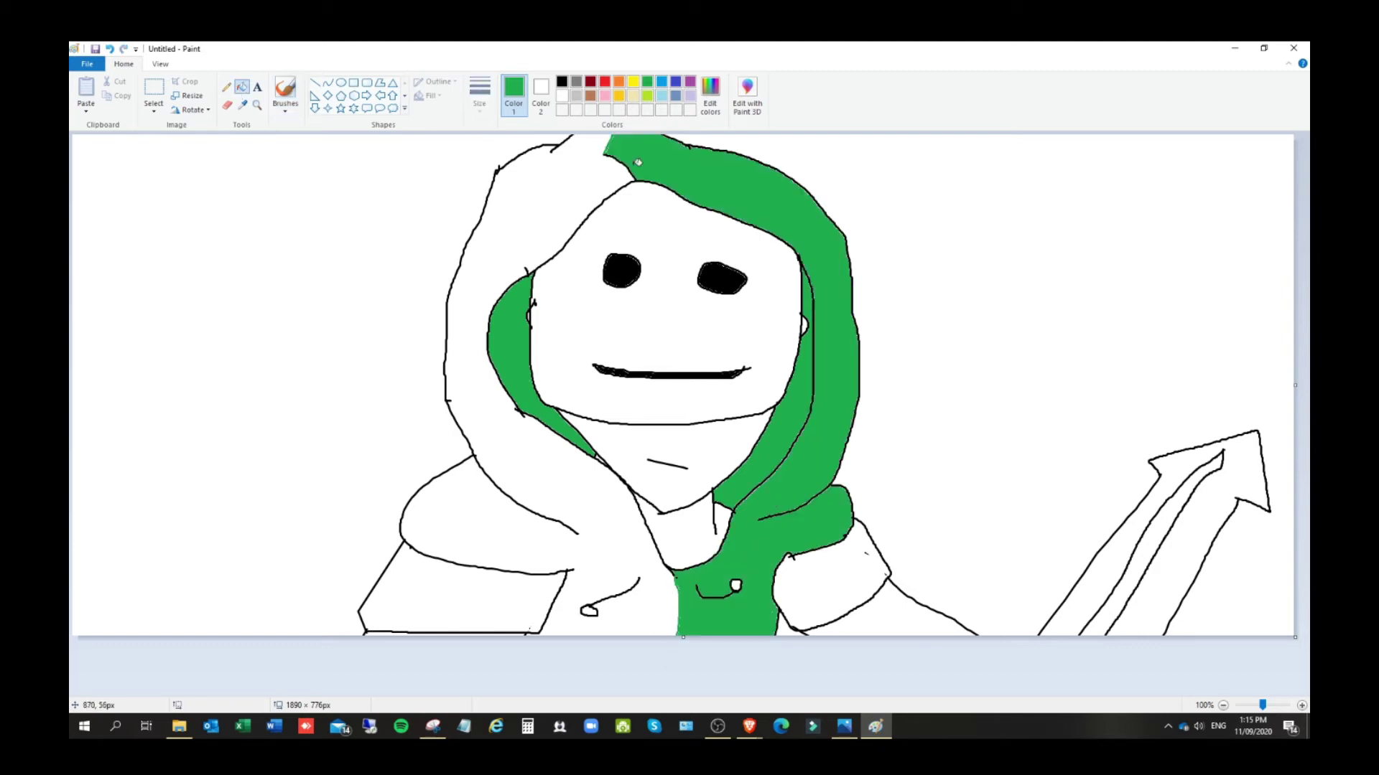
{"action": "left_click", "coordinate": [647, 96]}
{"action": "left_click", "coordinate": [569, 187]}
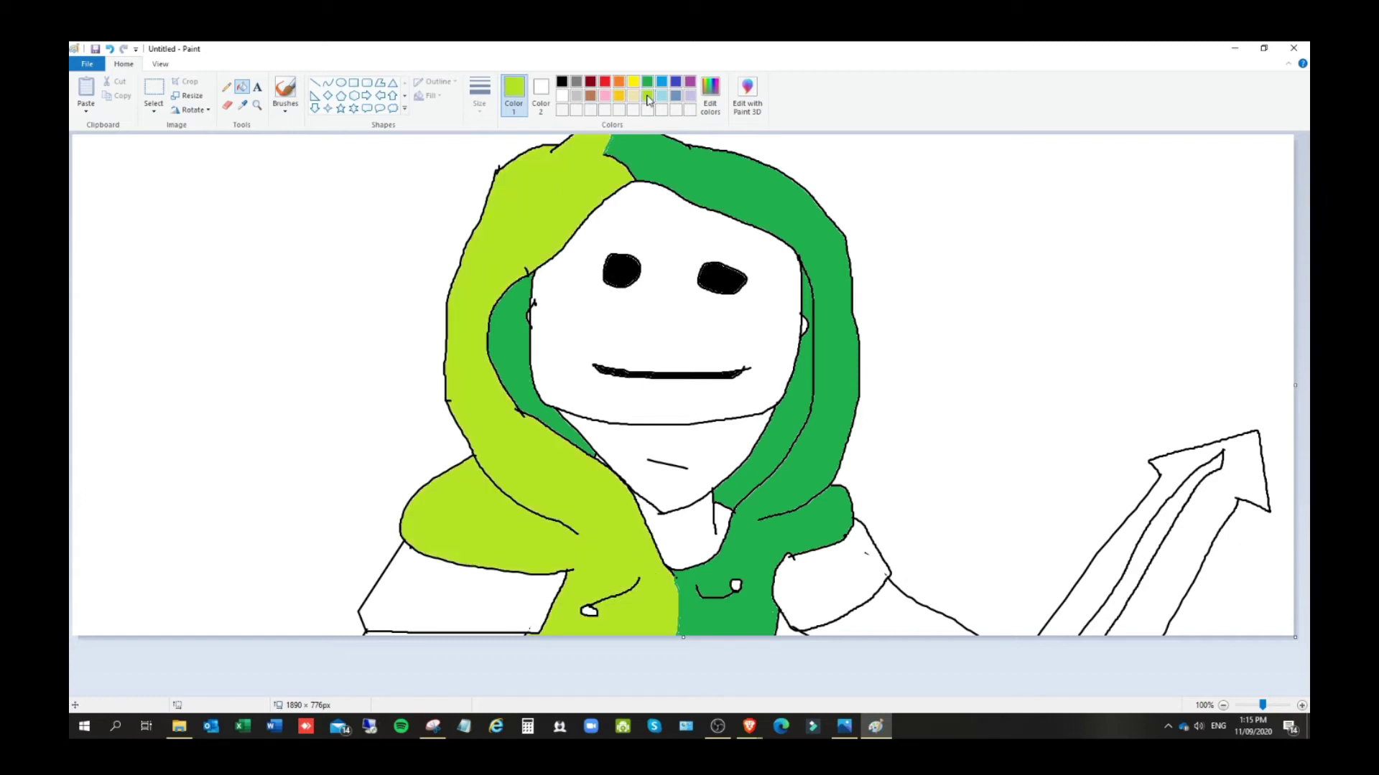
Fill the short sleeves below both shoulders with medium grey
{"action": "left_click", "coordinate": [576, 83]}
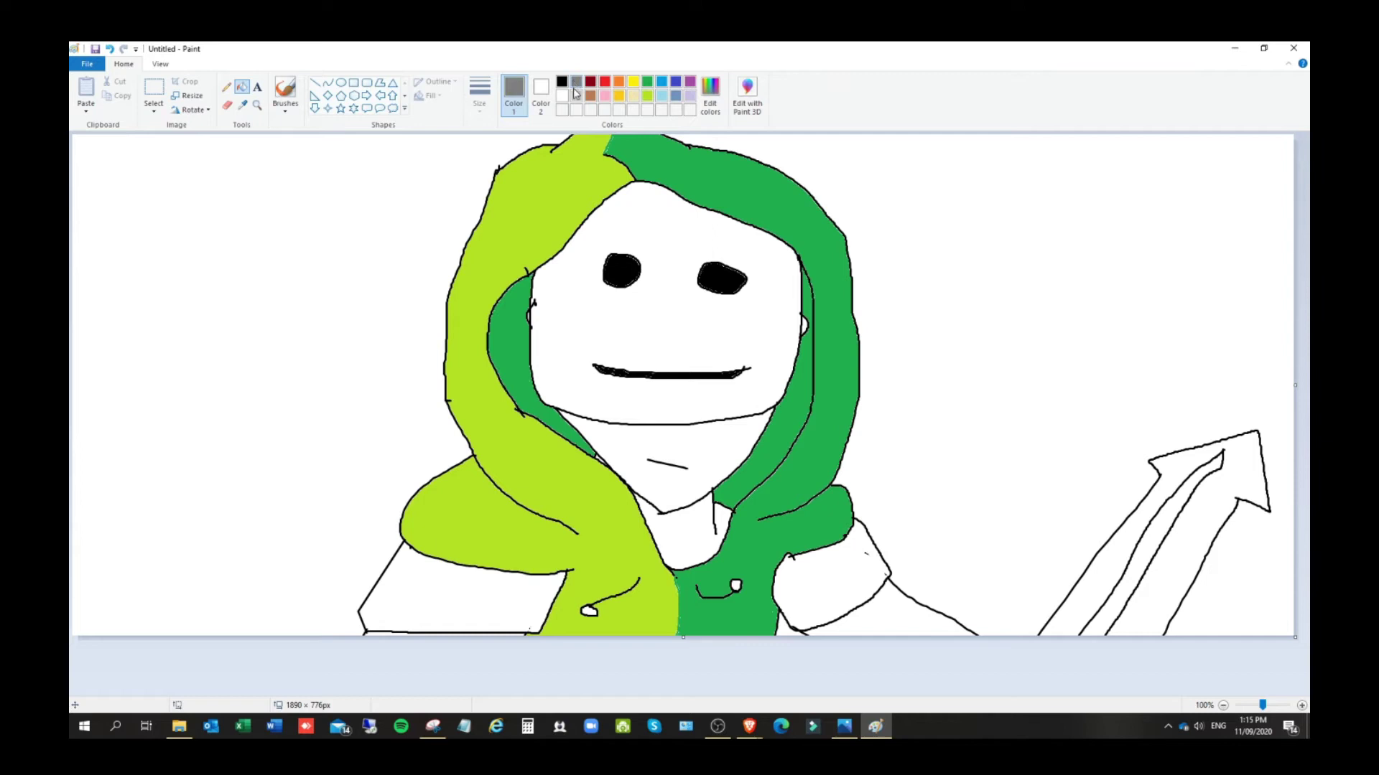
{"action": "left_click", "coordinate": [466, 588]}
{"action": "left_click", "coordinate": [833, 601]}
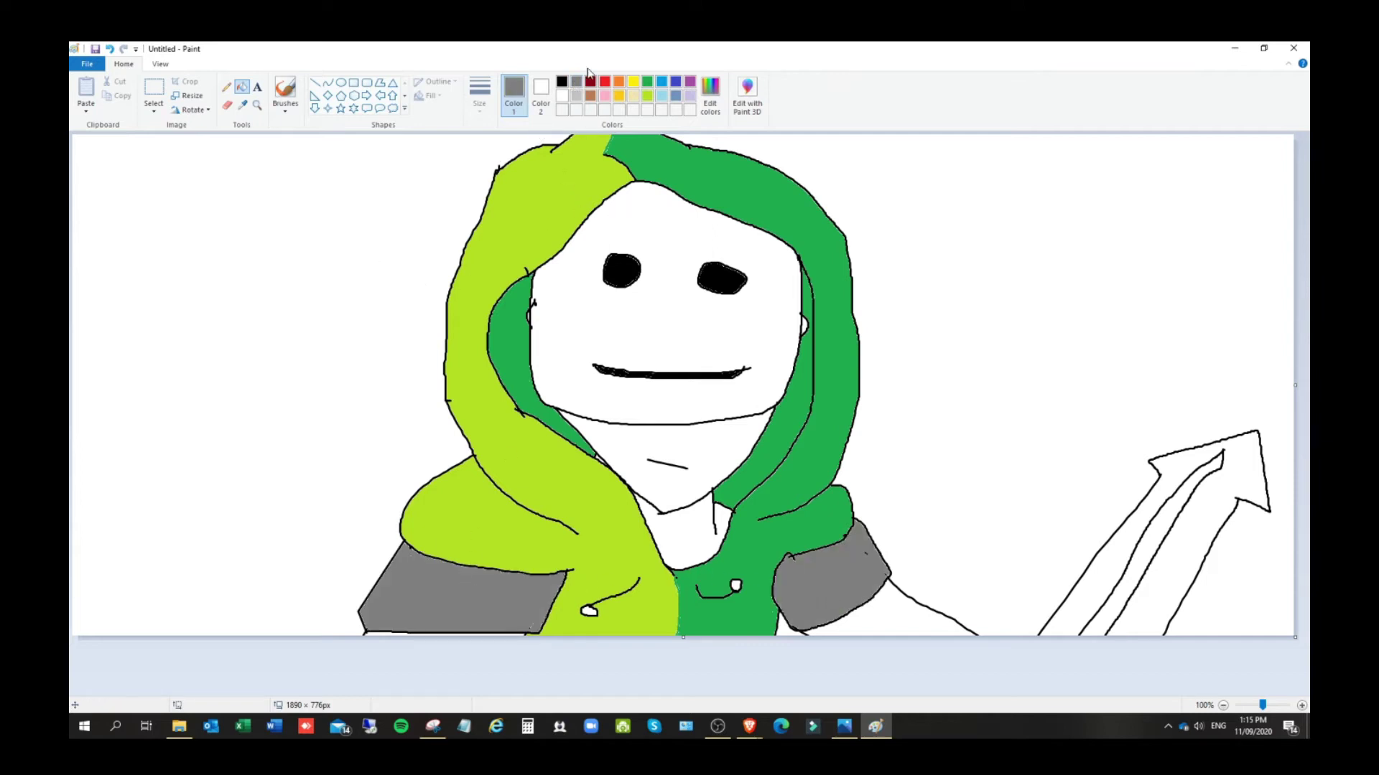
Mix a darker grey and fill the sleeve on the dark green side with it
{"action": "left_click", "coordinate": [718, 109]}
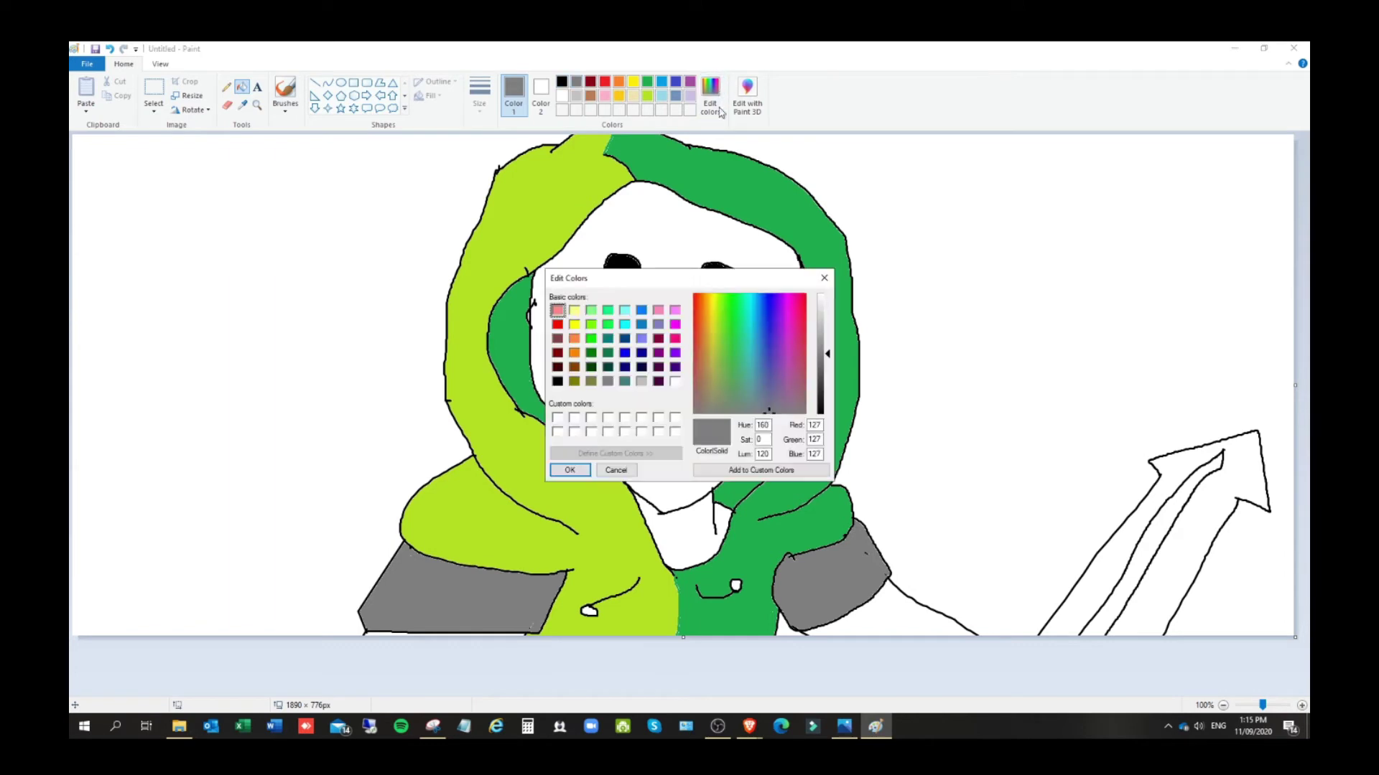
{"action": "left_click_drag", "start_coordinate": [827, 356], "coordinate": [829, 384]}
{"action": "left_click", "coordinate": [569, 470]}
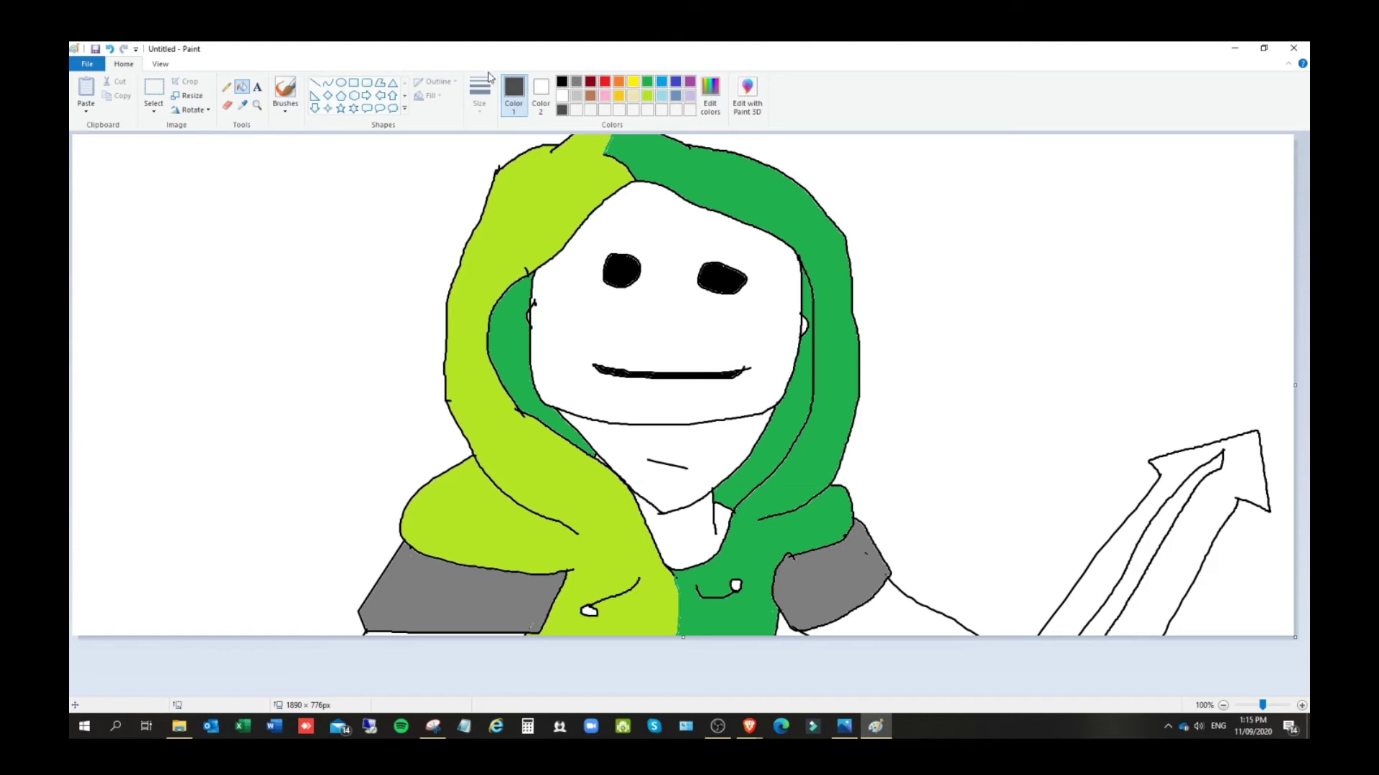
{"action": "left_click", "coordinate": [285, 91]}
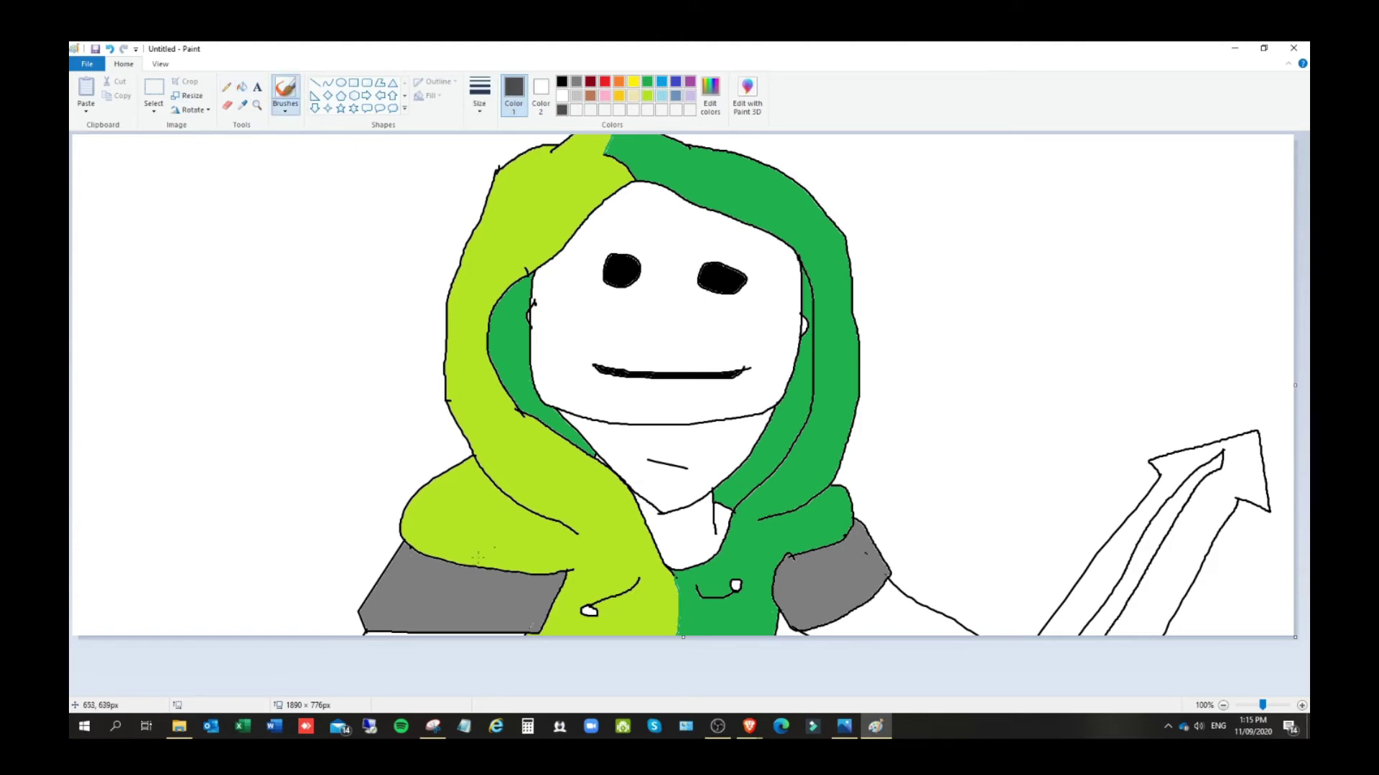
{"action": "left_click", "coordinate": [242, 87]}
{"action": "left_click", "coordinate": [839, 568]}
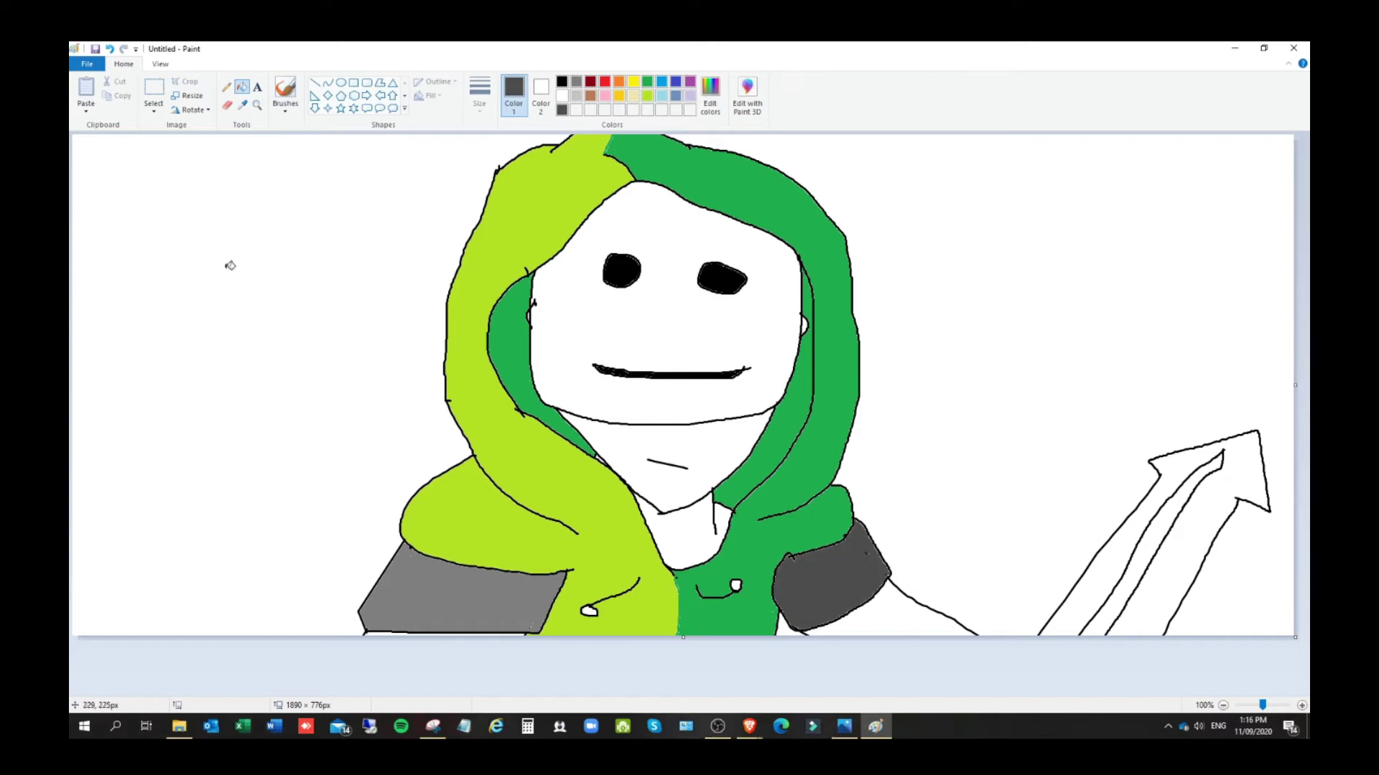
Draw a dark grey diagonal across the sleeve on the lime side and fill the area below it dark grey
{"action": "left_click", "coordinate": [283, 89]}
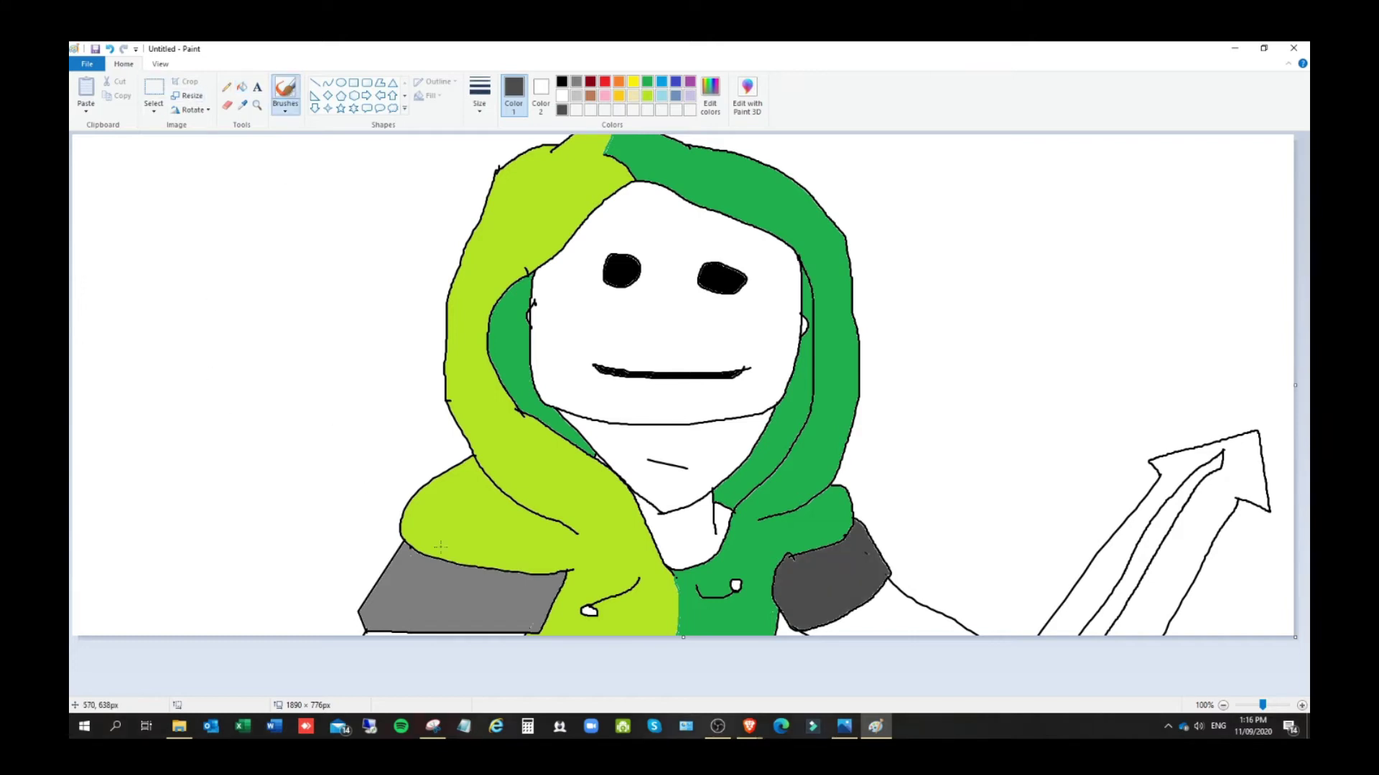
{"action": "left_click_drag", "start_coordinate": [496, 571], "coordinate": [396, 617]}
{"action": "left_click", "coordinate": [242, 87]}
{"action": "left_click", "coordinate": [492, 610]}
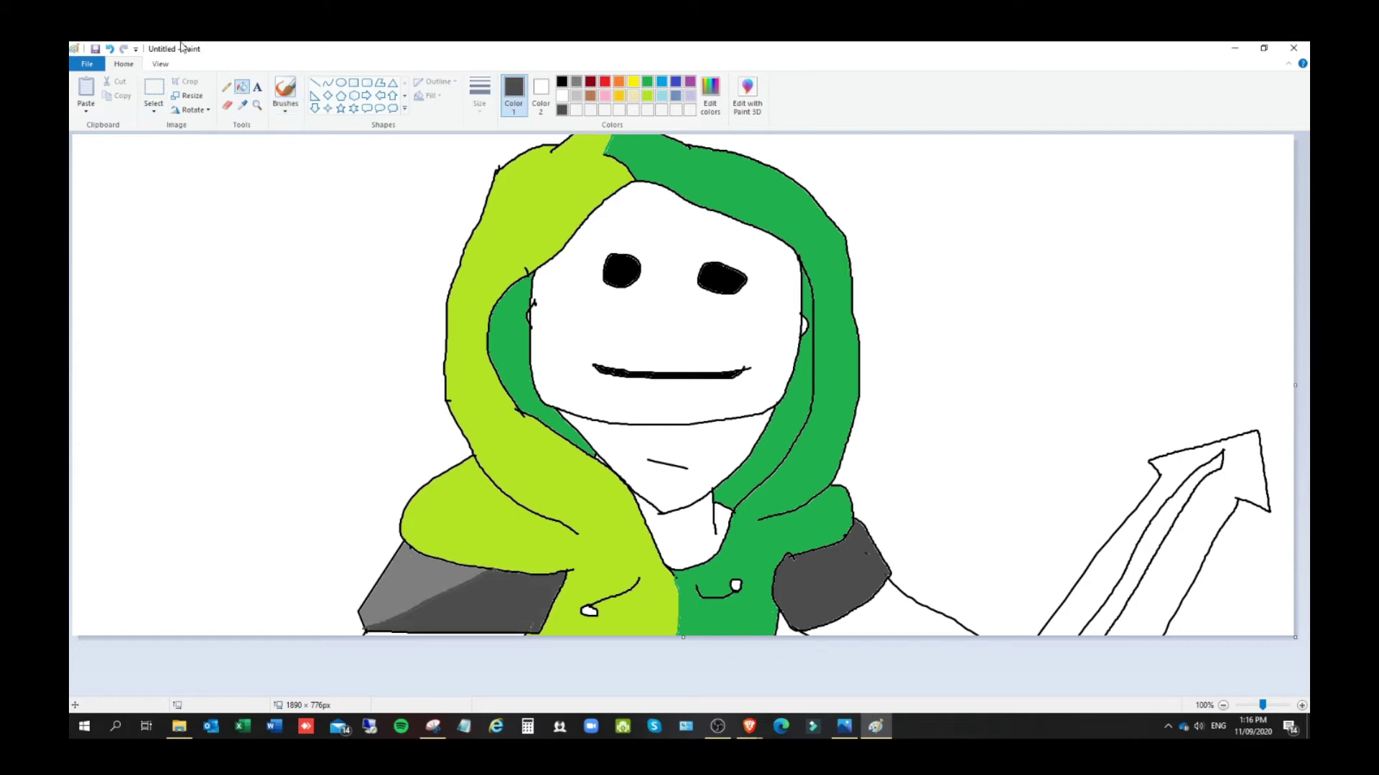
{"action": "left_click", "coordinate": [285, 91]}
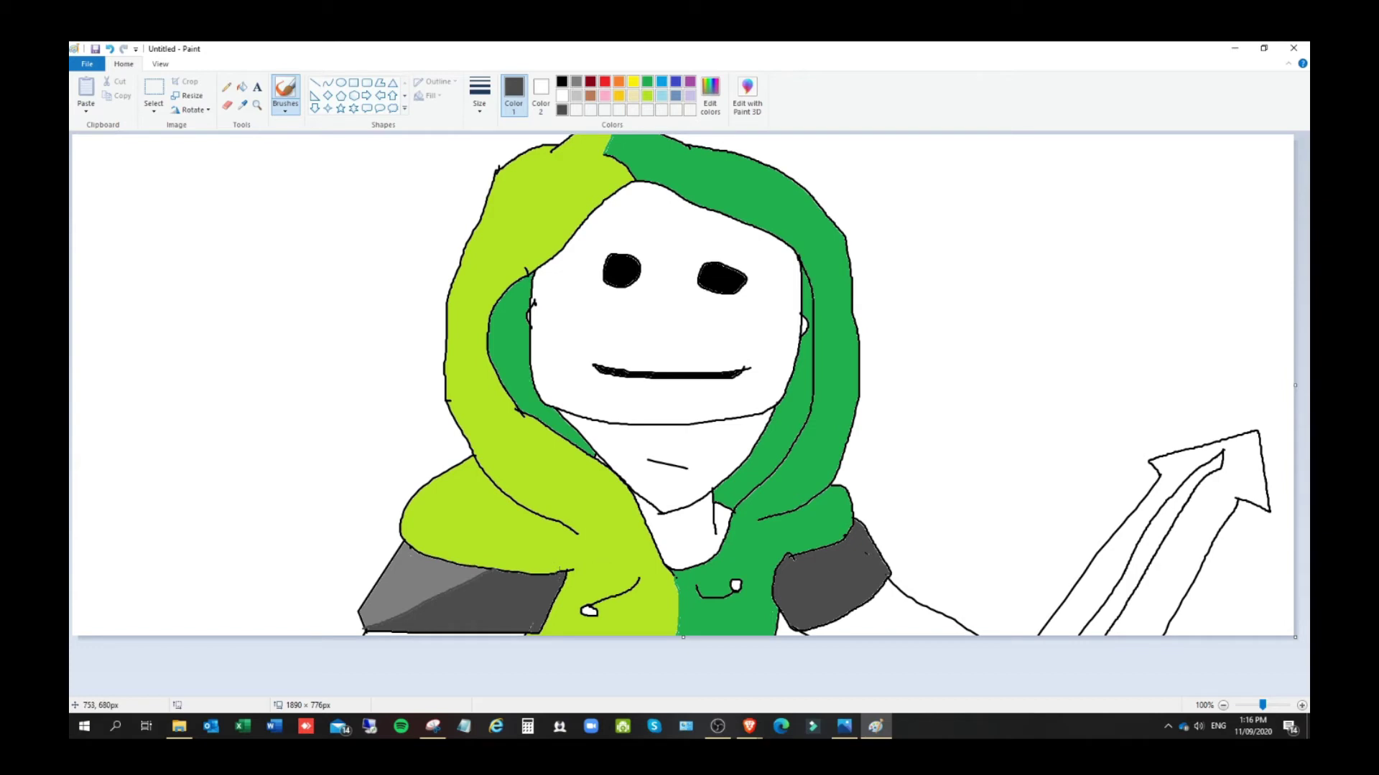
{"action": "left_click_drag", "start_coordinate": [547, 573], "coordinate": [626, 536]}
{"action": "left_click", "coordinate": [110, 49]}
{"action": "left_click", "coordinate": [110, 49]}
Fill the drawstring end on the dark green half with green and the other drawstring end with lime
{"action": "left_click", "coordinate": [649, 82]}
{"action": "left_click", "coordinate": [242, 87]}
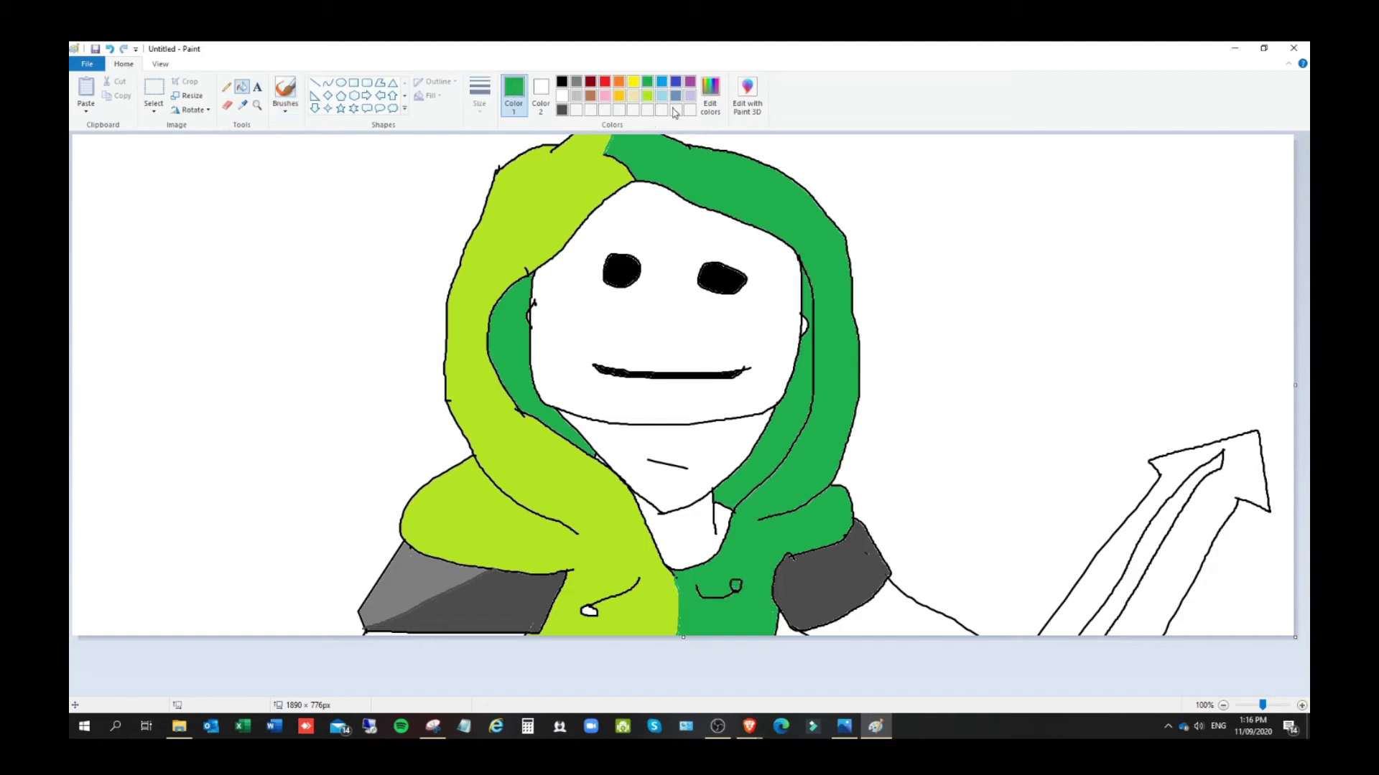
{"action": "left_click", "coordinate": [647, 95]}
Fill the neck and the area just below the masked face with beige
{"action": "left_click", "coordinate": [634, 96]}
{"action": "left_click", "coordinate": [698, 531]}
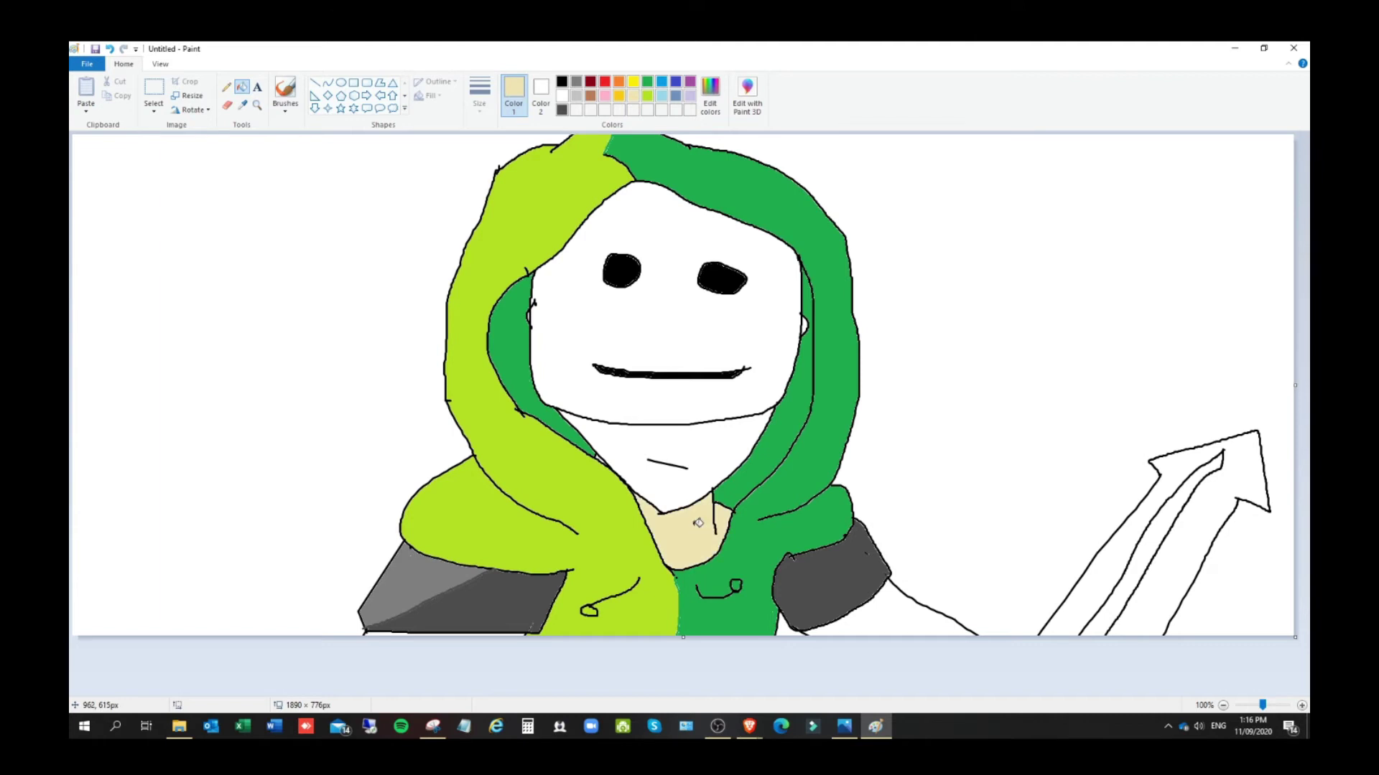
{"action": "left_click", "coordinate": [715, 461]}
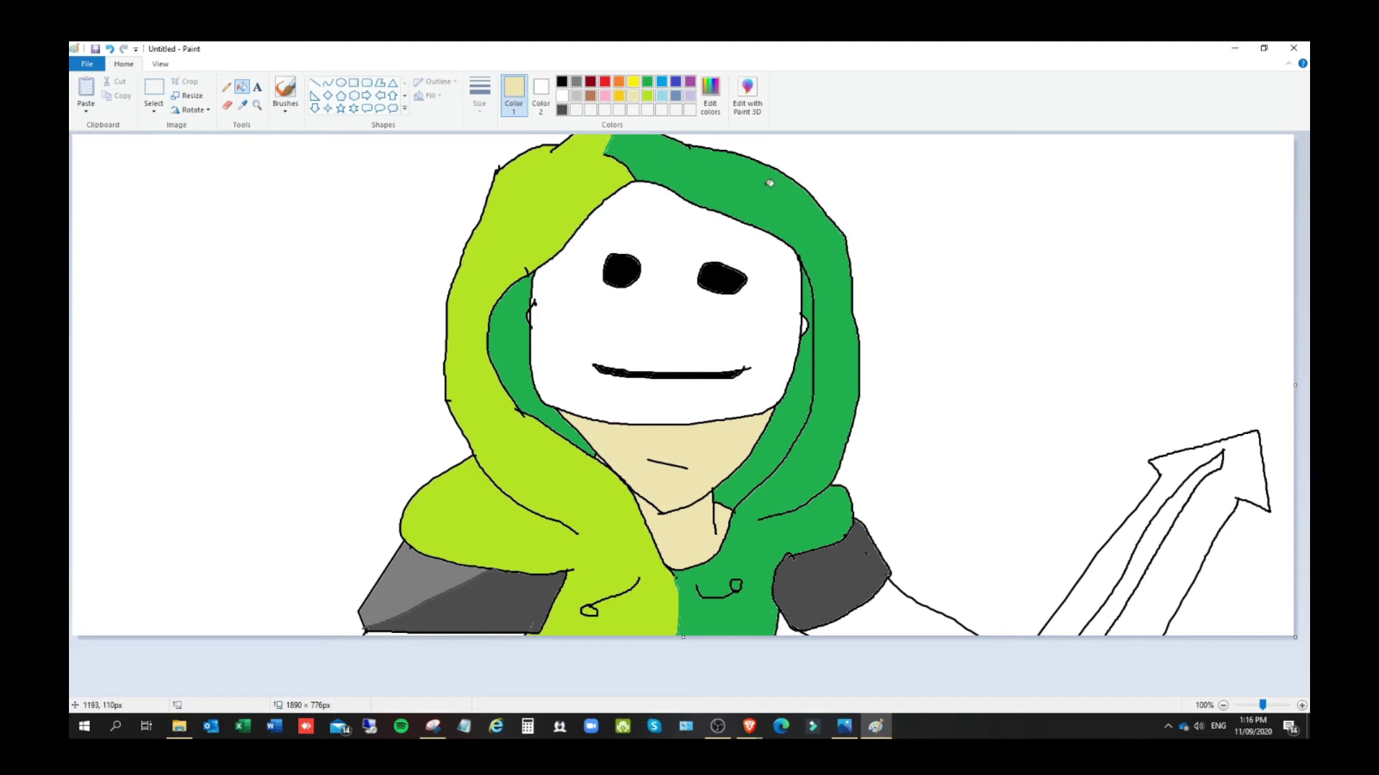
{"action": "left_click", "coordinate": [577, 95]}
{"action": "left_click", "coordinate": [577, 284]}
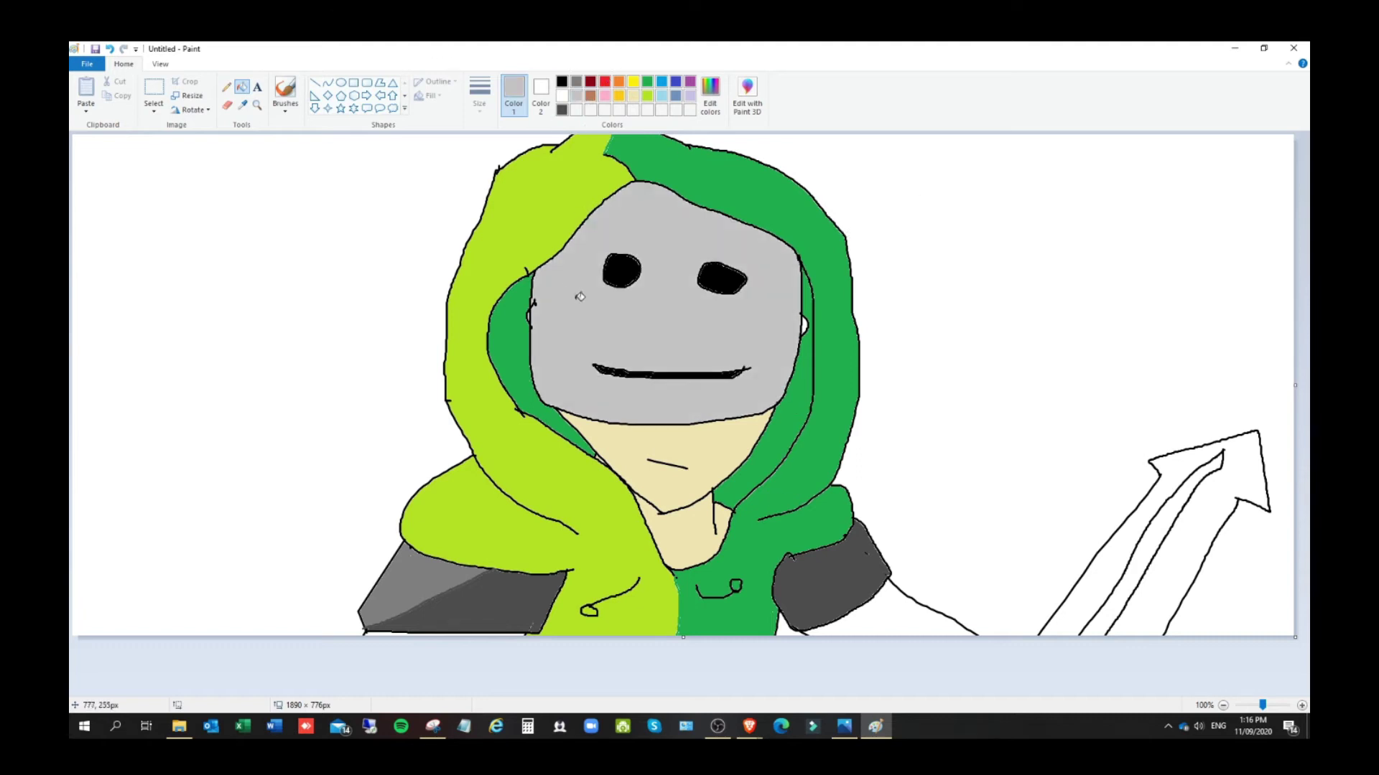
{"action": "left_click", "coordinate": [110, 49]}
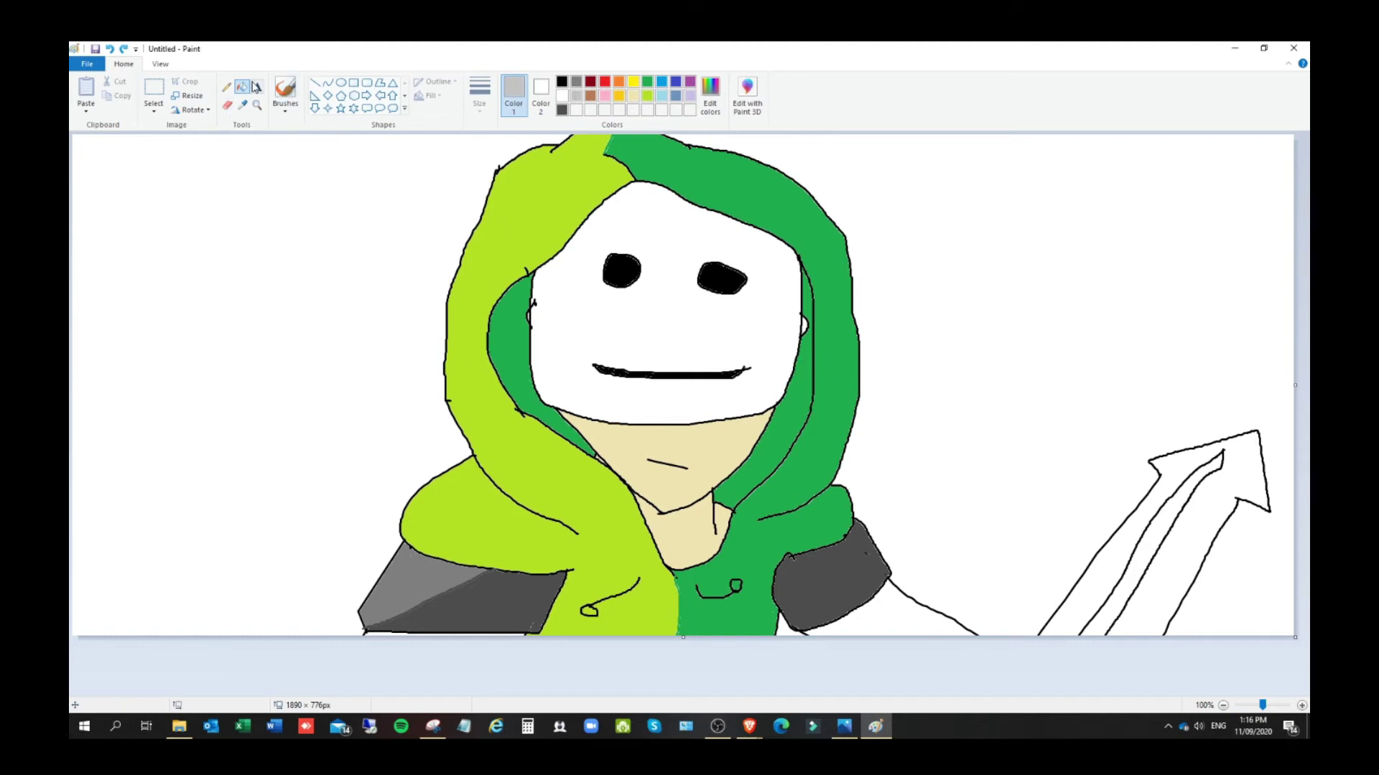
Draw small black jagged cracks on the face, one at the forehead's edge and one on the cheek beside the hood
{"action": "left_click", "coordinate": [285, 92]}
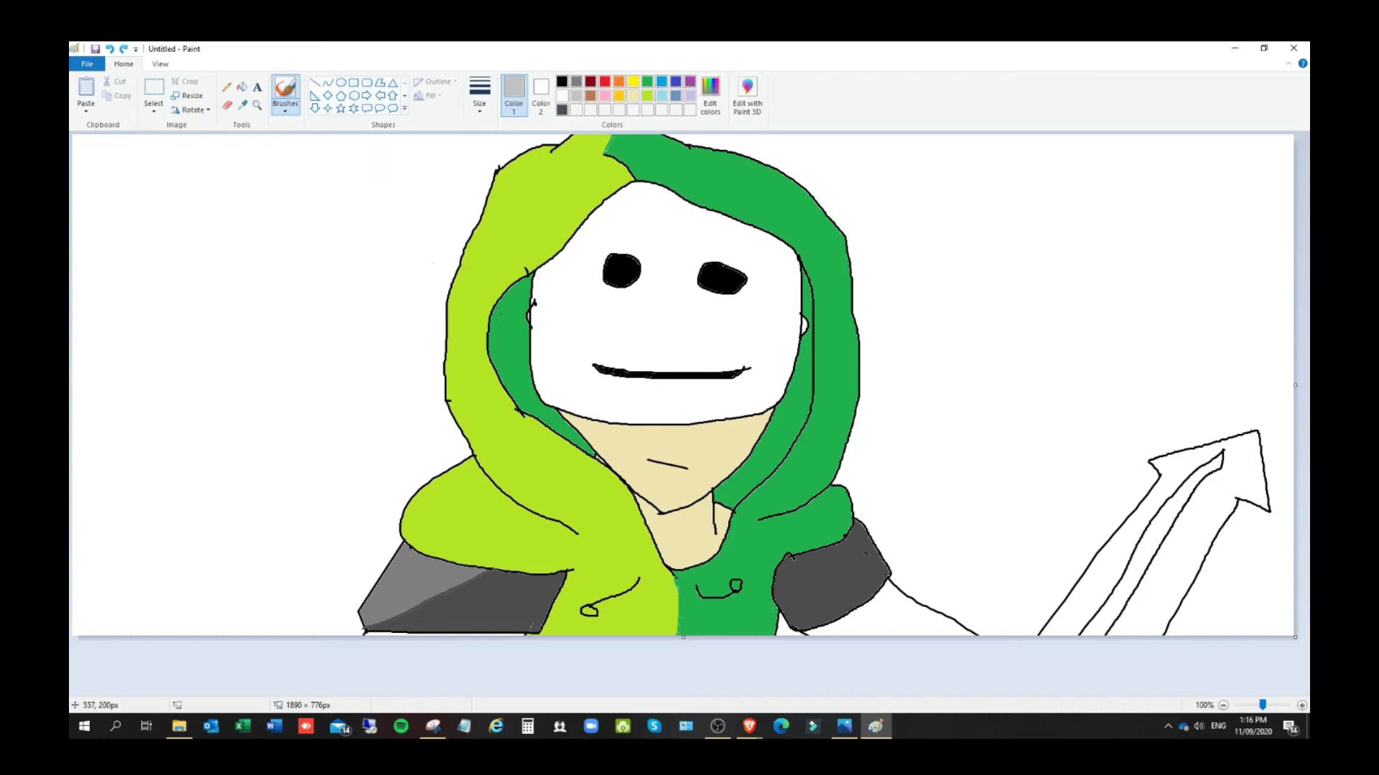
{"action": "left_click", "coordinate": [562, 81]}
{"action": "mouse_move", "coordinate": [623, 197]}
{"action": "left_mouse_down"}
{"action": "mouse_move", "coordinate": [649, 209]}
{"action": "mouse_move", "coordinate": [633, 219]}
{"action": "left_mouse_up"}
{"action": "left_click_drag", "start_coordinate": [788, 355], "coordinate": [767, 338]}
Draw a curved cut with two short drips on the skin below the face in a custom dark red
{"action": "left_click", "coordinate": [605, 82]}
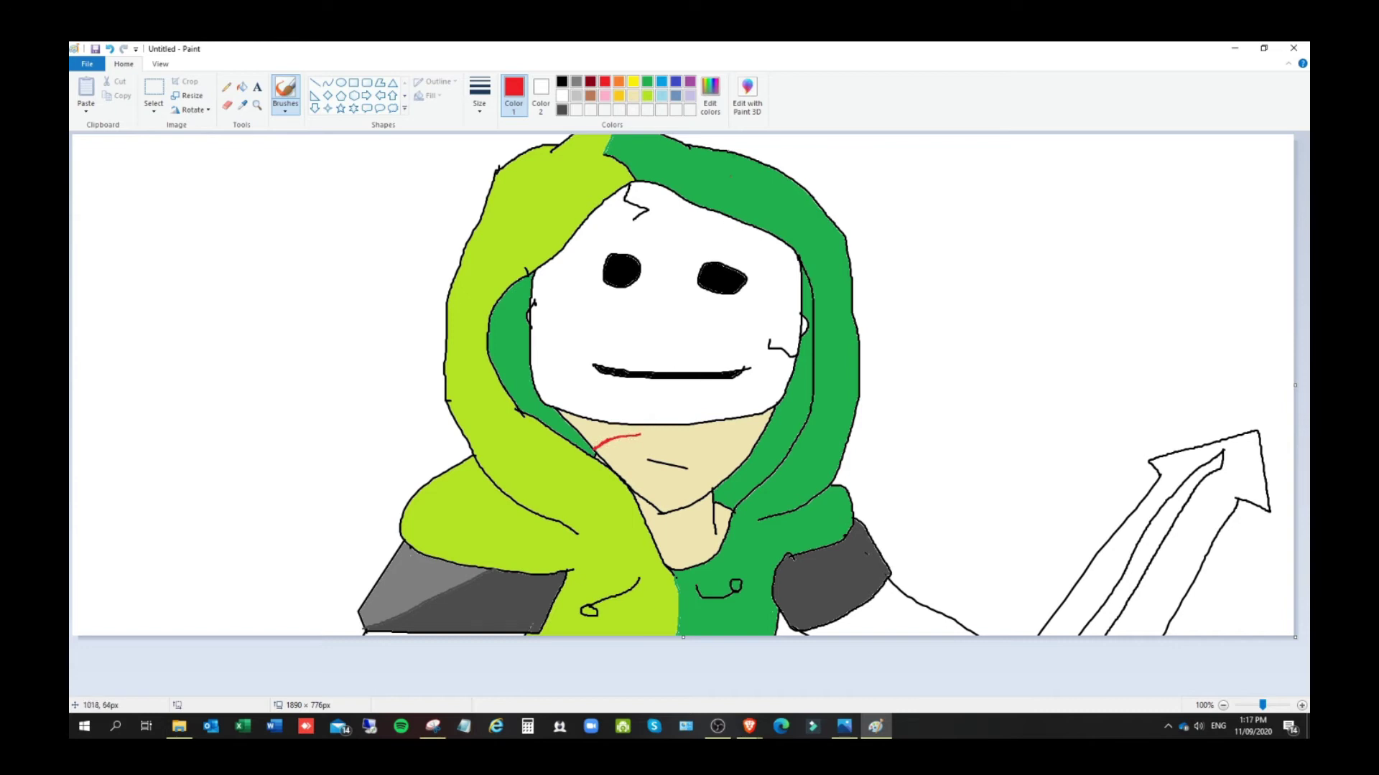
{"action": "left_click", "coordinate": [710, 94]}
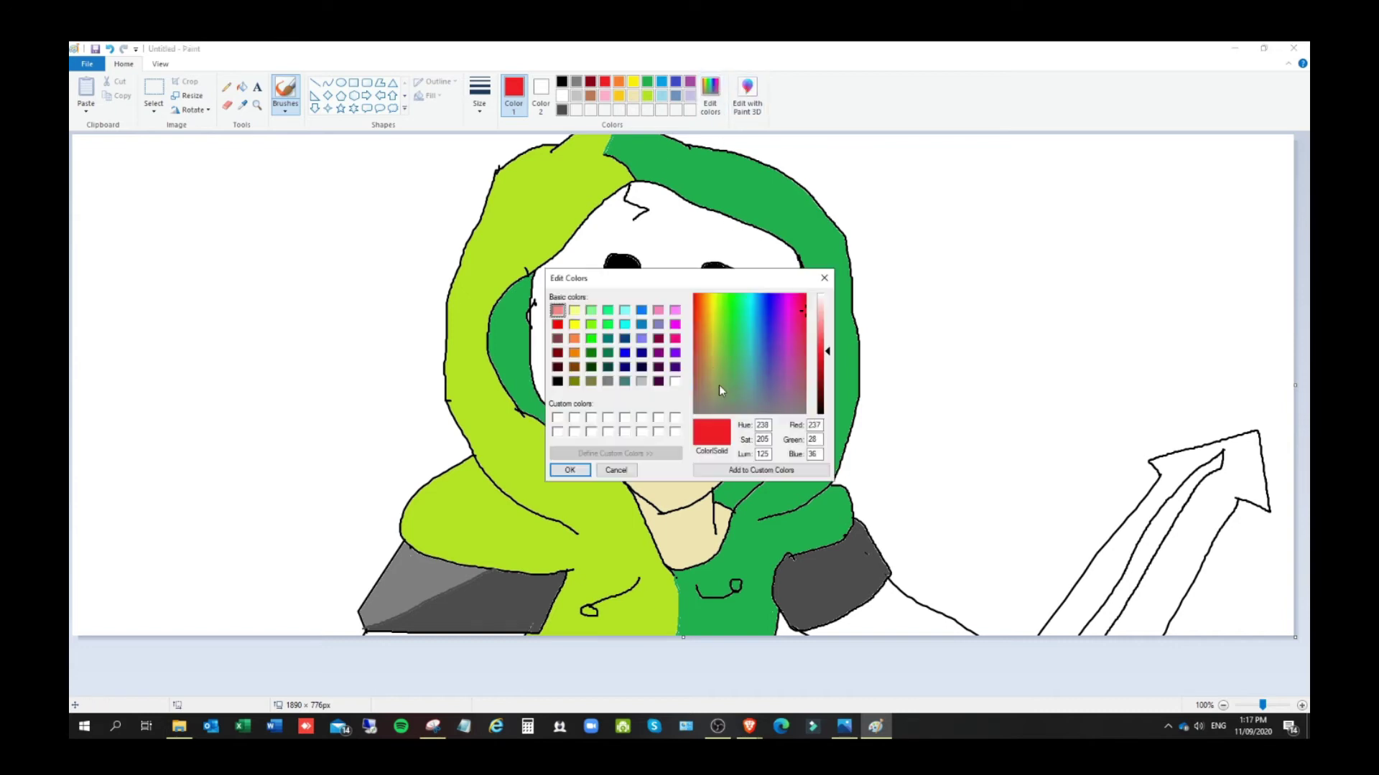
{"action": "left_click", "coordinate": [823, 377]}
{"action": "left_click", "coordinate": [569, 469]}
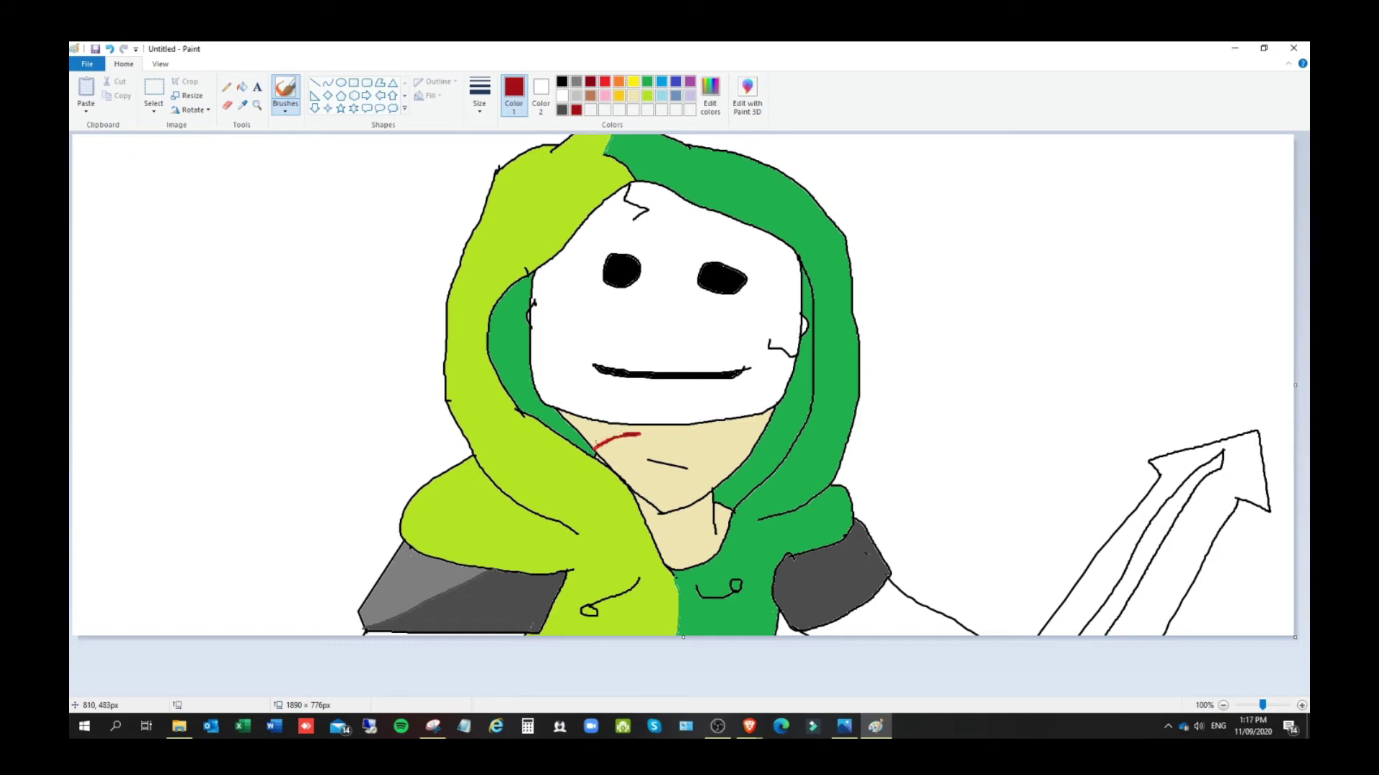
{"action": "left_click_drag", "start_coordinate": [628, 439], "coordinate": [629, 464]}
{"action": "left_click", "coordinate": [603, 82]}
{"action": "left_click", "coordinate": [576, 110]}
Fill the arm below the dark green side's sleeve with green and the strip below the other sleeve with lime
{"action": "left_click", "coordinate": [650, 81]}
{"action": "left_click", "coordinate": [242, 87]}
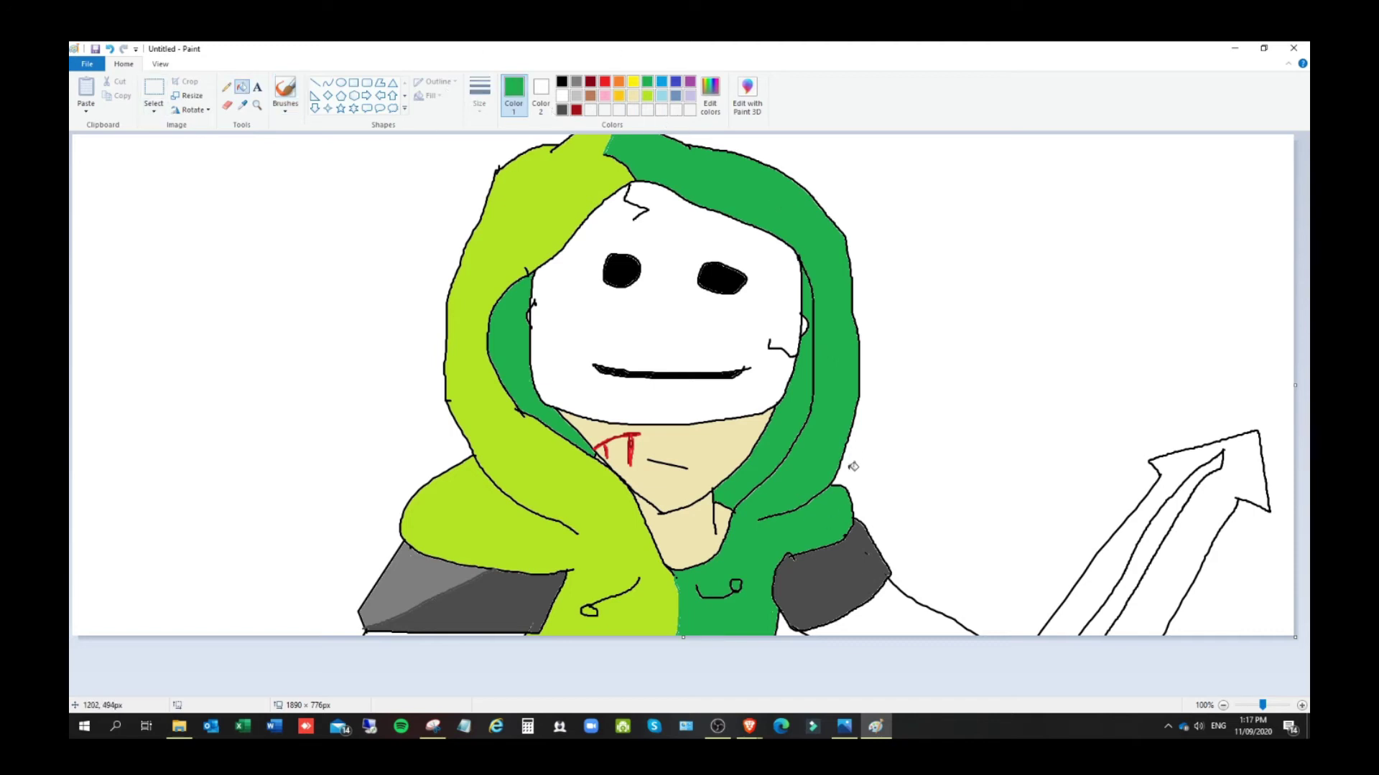
{"action": "left_click", "coordinate": [882, 609]}
{"action": "left_click", "coordinate": [649, 96]}
{"action": "left_click", "coordinate": [378, 633]}
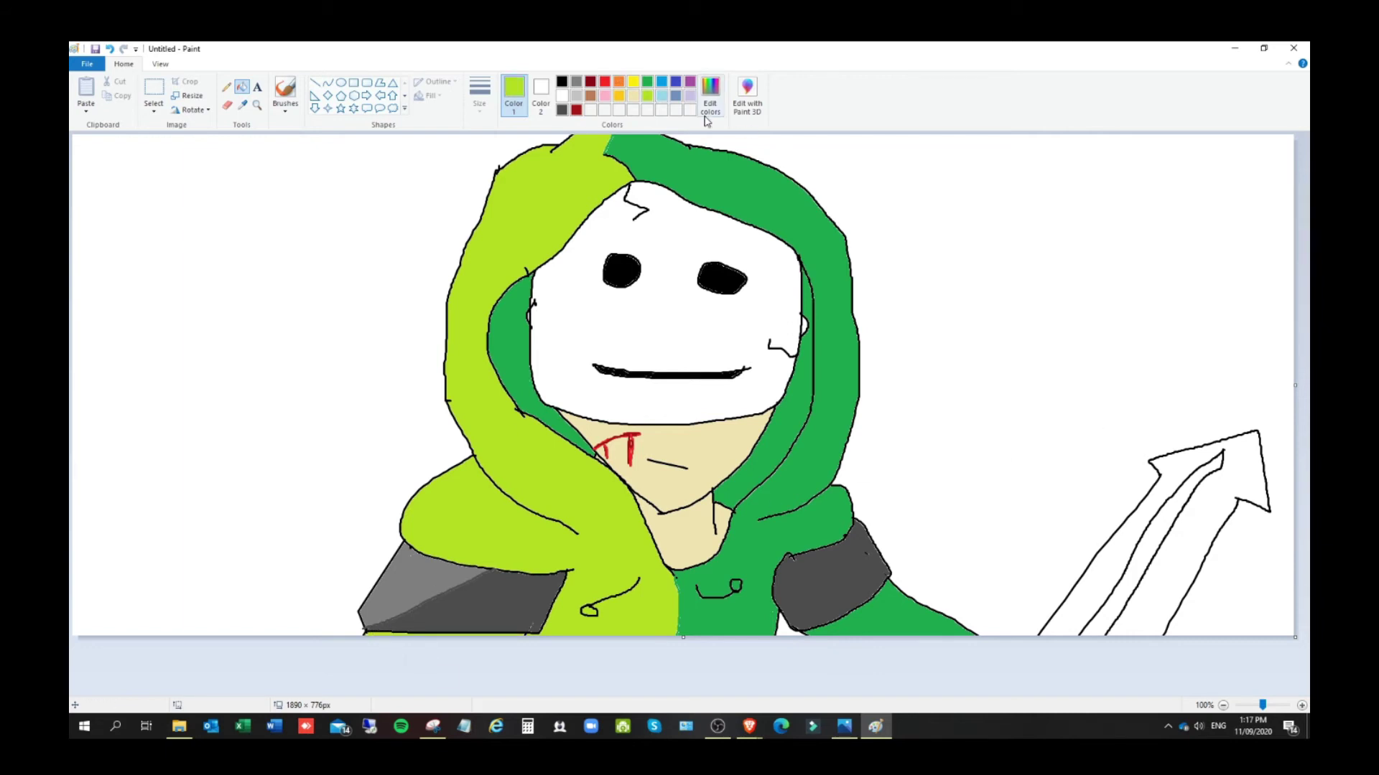
Fill the large arrow's body with the custom dark grey and its inner strip with black
{"action": "left_click", "coordinate": [562, 110]}
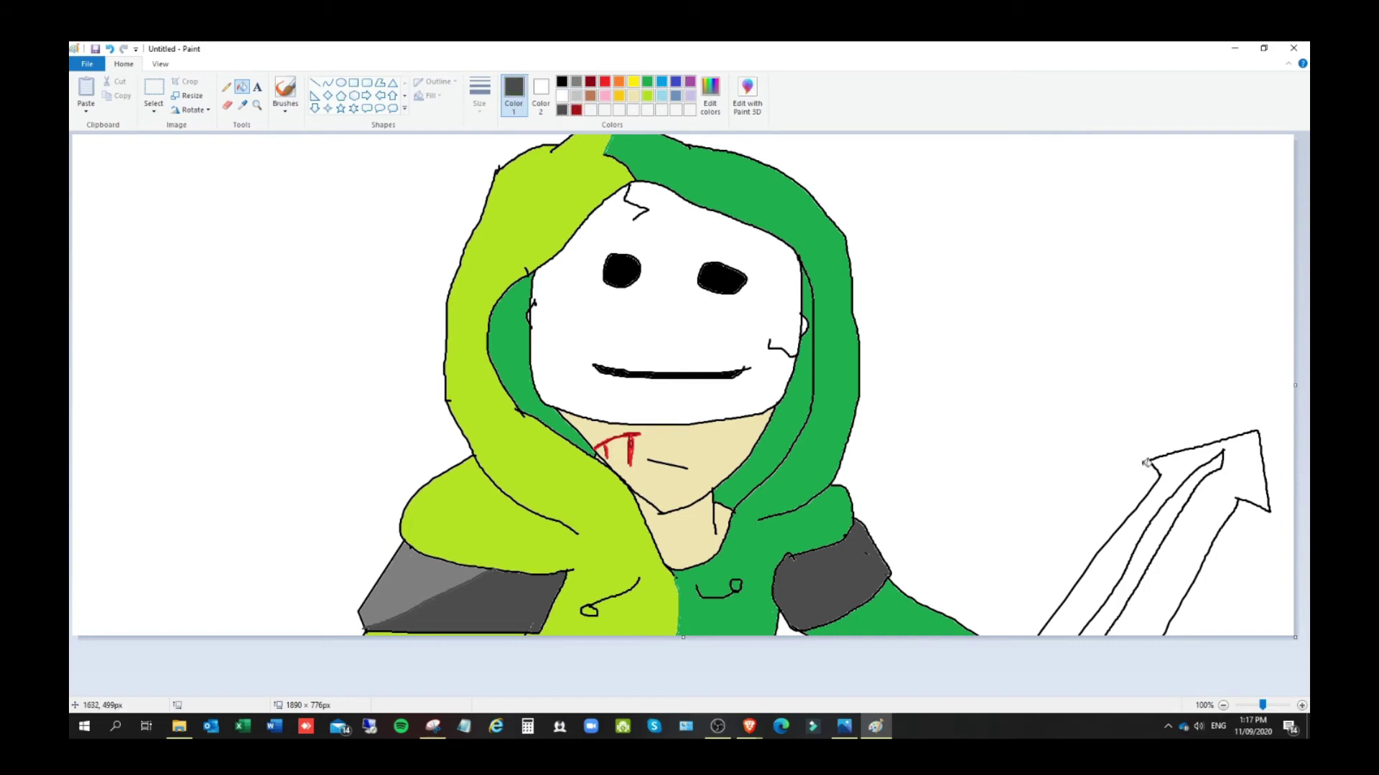
{"action": "left_click", "coordinate": [1121, 562]}
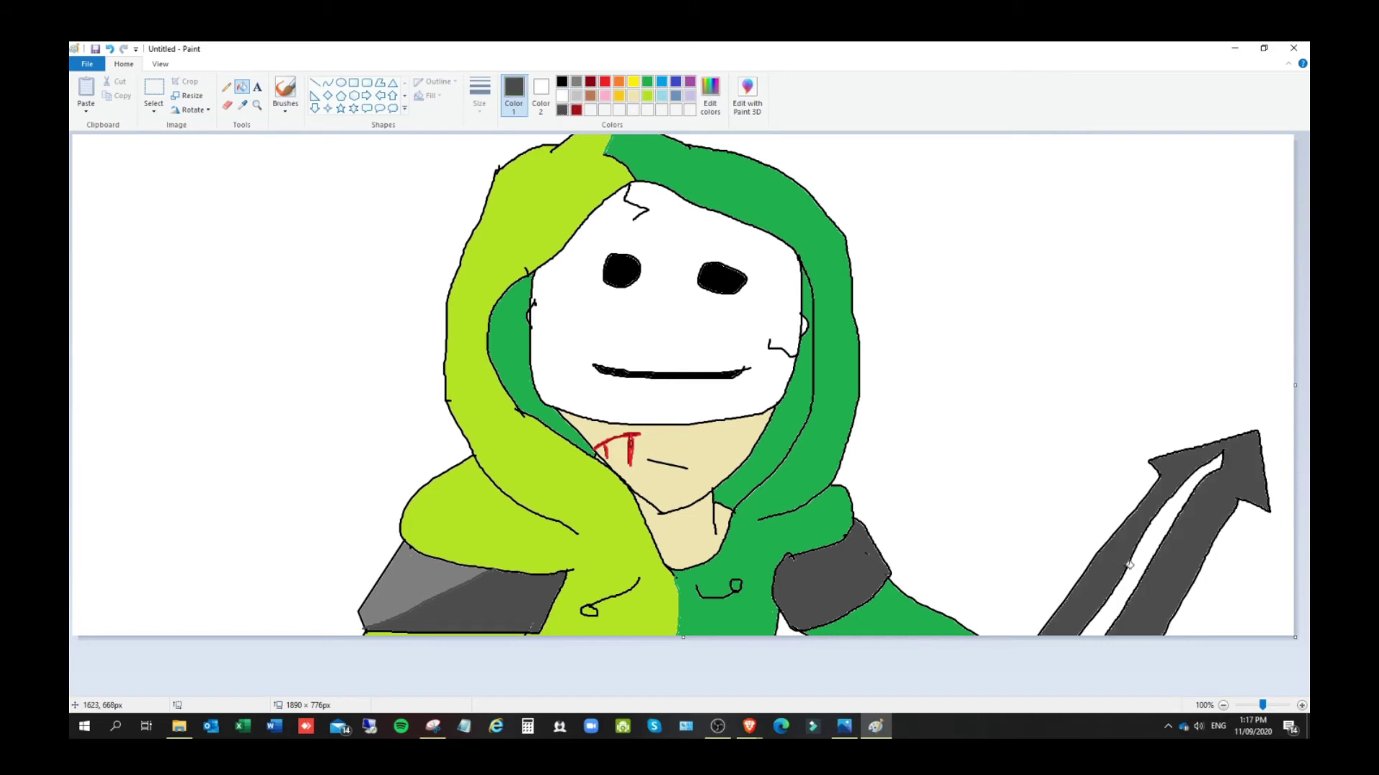
{"action": "left_click", "coordinate": [562, 81]}
{"action": "left_click", "coordinate": [1138, 576]}
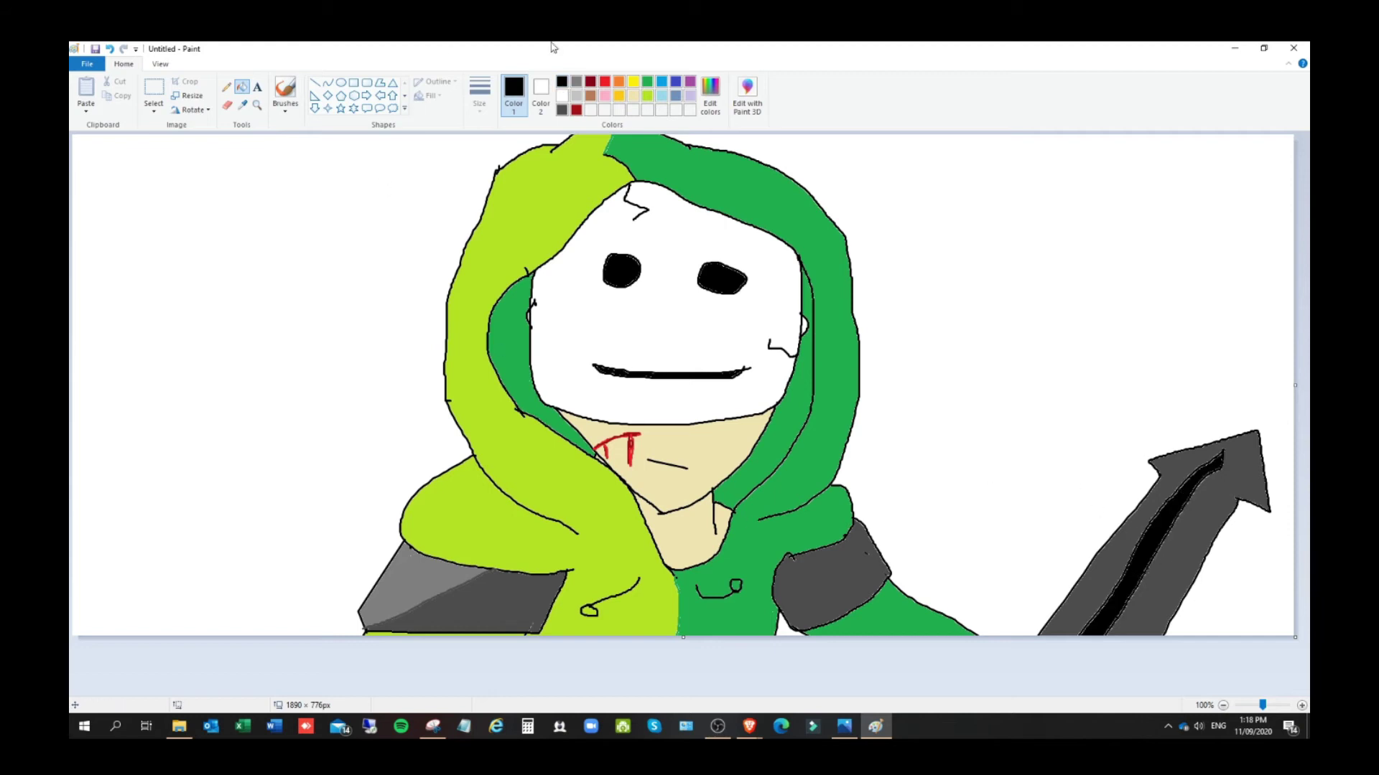
Draw two thin white diagonal lines across the arrow's shaft
{"action": "left_click", "coordinate": [562, 95]}
{"action": "left_click", "coordinate": [285, 90]}
{"action": "left_click_drag", "start_coordinate": [1085, 576], "coordinate": [1113, 650]}
{"action": "left_click_drag", "start_coordinate": [1134, 513], "coordinate": [1170, 588]}
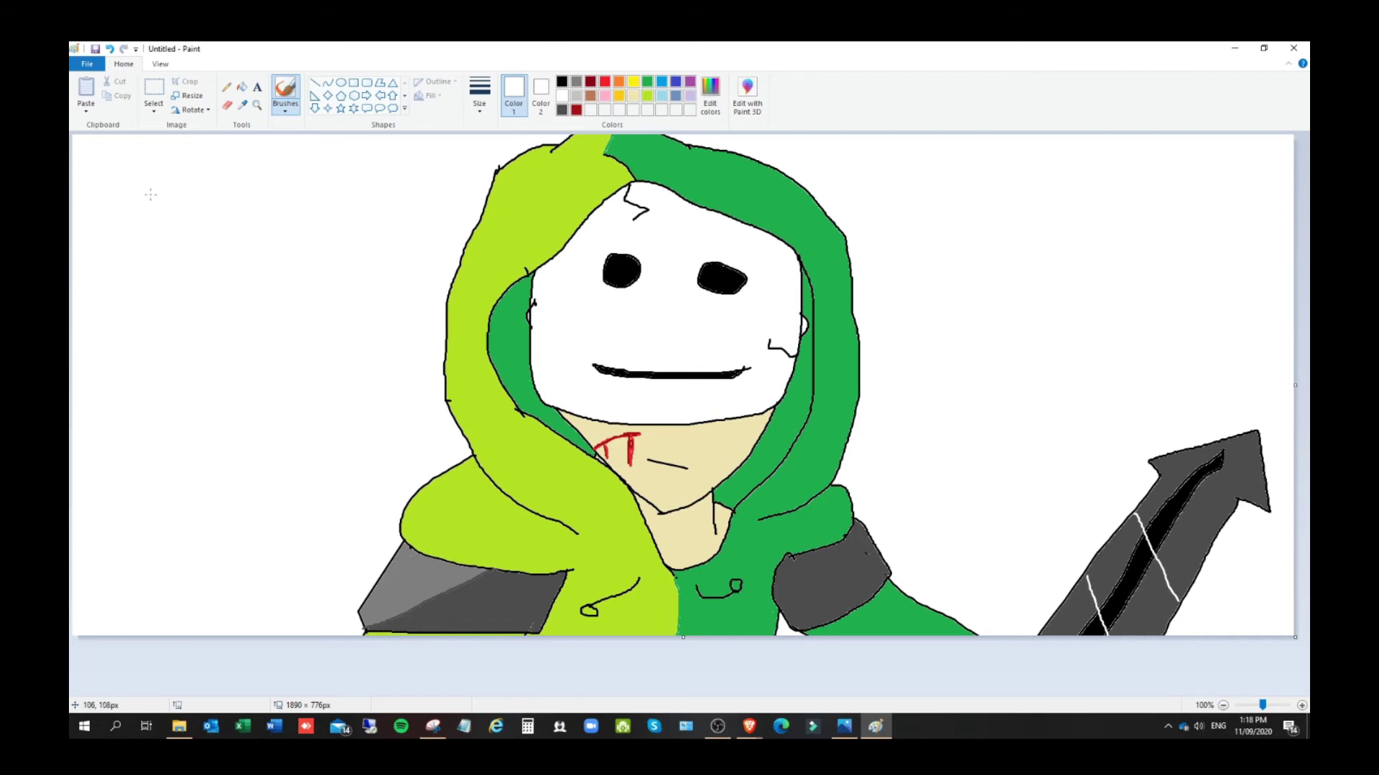
Draw black outlines of jagged mountain peaks with shaded-side contours, and a horizon line running to the hood
{"action": "left_click", "coordinate": [562, 81]}
{"action": "left_click", "coordinate": [109, 49]}
{"action": "left_click_drag", "start_coordinate": [131, 233], "coordinate": [100, 294]}
{"action": "mouse_move", "coordinate": [130, 234]}
{"action": "left_mouse_down"}
{"action": "mouse_move", "coordinate": [144, 351]}
{"action": "mouse_move", "coordinate": [161, 304]}
{"action": "mouse_move", "coordinate": [173, 352]}
{"action": "mouse_move", "coordinate": [209, 357]}
{"action": "mouse_move", "coordinate": [162, 306]}
{"action": "left_mouse_up"}
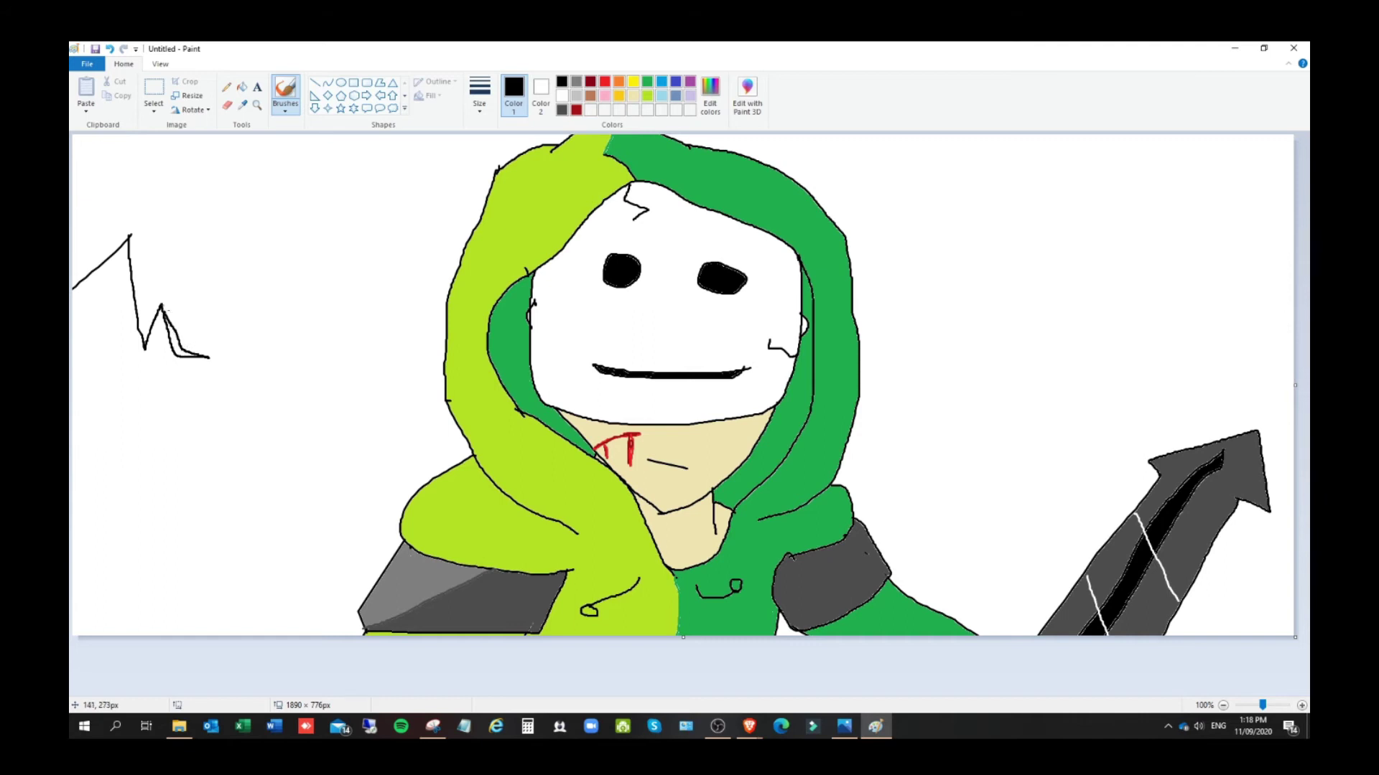
{"action": "left_click_drag", "start_coordinate": [131, 238], "coordinate": [149, 313]}
{"action": "mouse_move", "coordinate": [216, 365]}
{"action": "left_mouse_down"}
{"action": "mouse_move", "coordinate": [226, 383]}
{"action": "mouse_move", "coordinate": [446, 384]}
{"action": "left_mouse_up"}
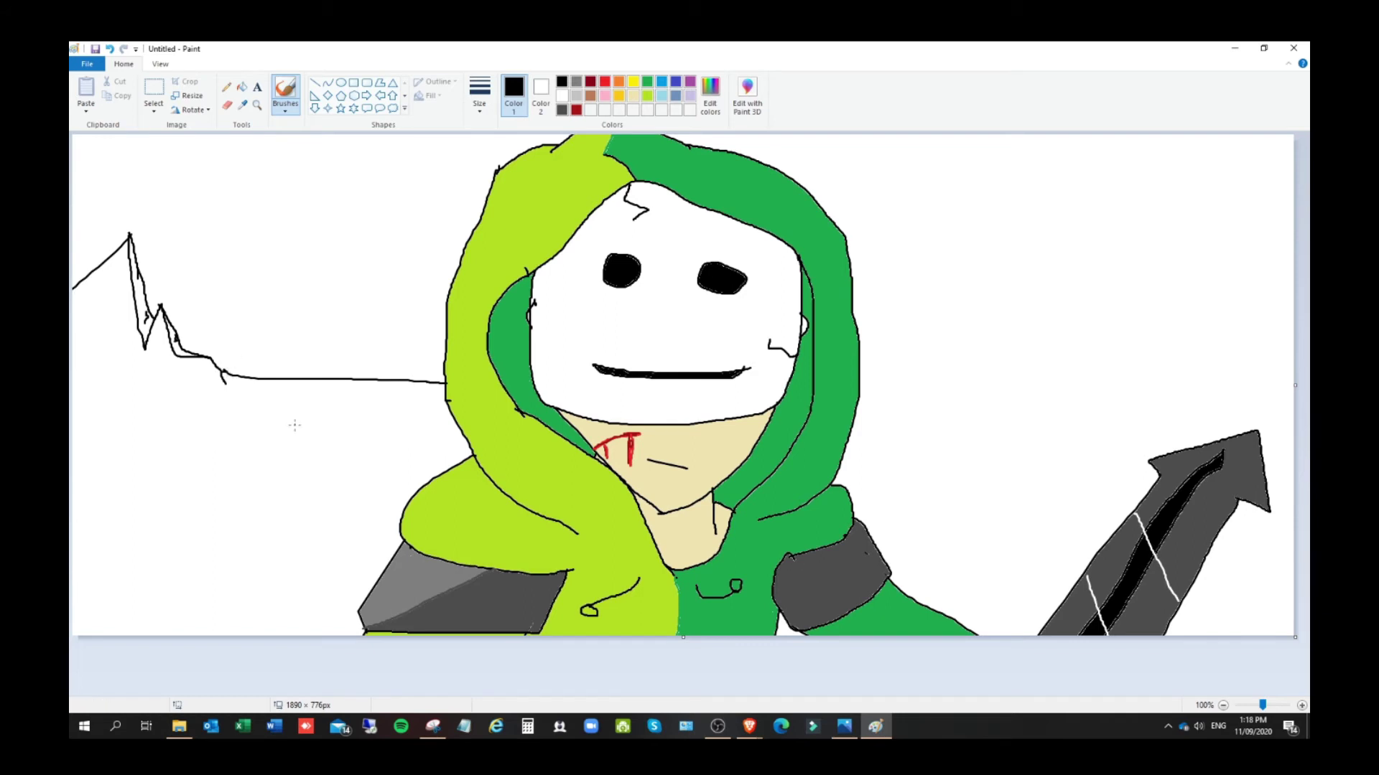
Add small black ground marks and dots below the horizon, and close off the base of the mountains
{"action": "left_click_drag", "start_coordinate": [151, 445], "coordinate": [194, 445]}
{"action": "left_click_drag", "start_coordinate": [320, 450], "coordinate": [342, 460]}
{"action": "left_click_drag", "start_coordinate": [246, 503], "coordinate": [271, 511]}
{"action": "left_click", "coordinate": [126, 404]}
{"action": "left_click", "coordinate": [168, 405]}
{"action": "mouse_move", "coordinate": [225, 386]}
{"action": "left_mouse_down"}
{"action": "mouse_move", "coordinate": [128, 375]}
{"action": "mouse_move", "coordinate": [71, 430]}
{"action": "left_mouse_up"}
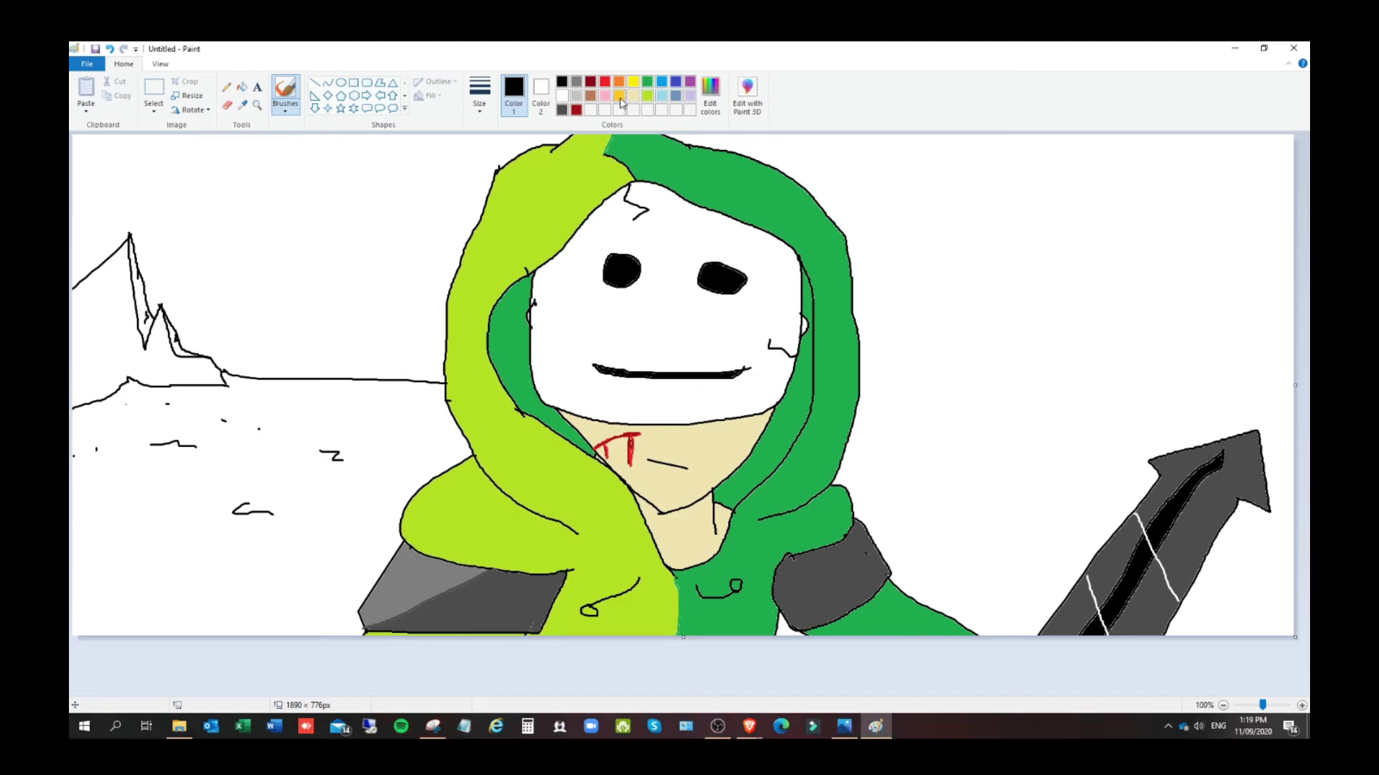
Fill the main faces of the mountains with brown
{"action": "left_click", "coordinate": [590, 96]}
{"action": "left_click", "coordinate": [242, 87]}
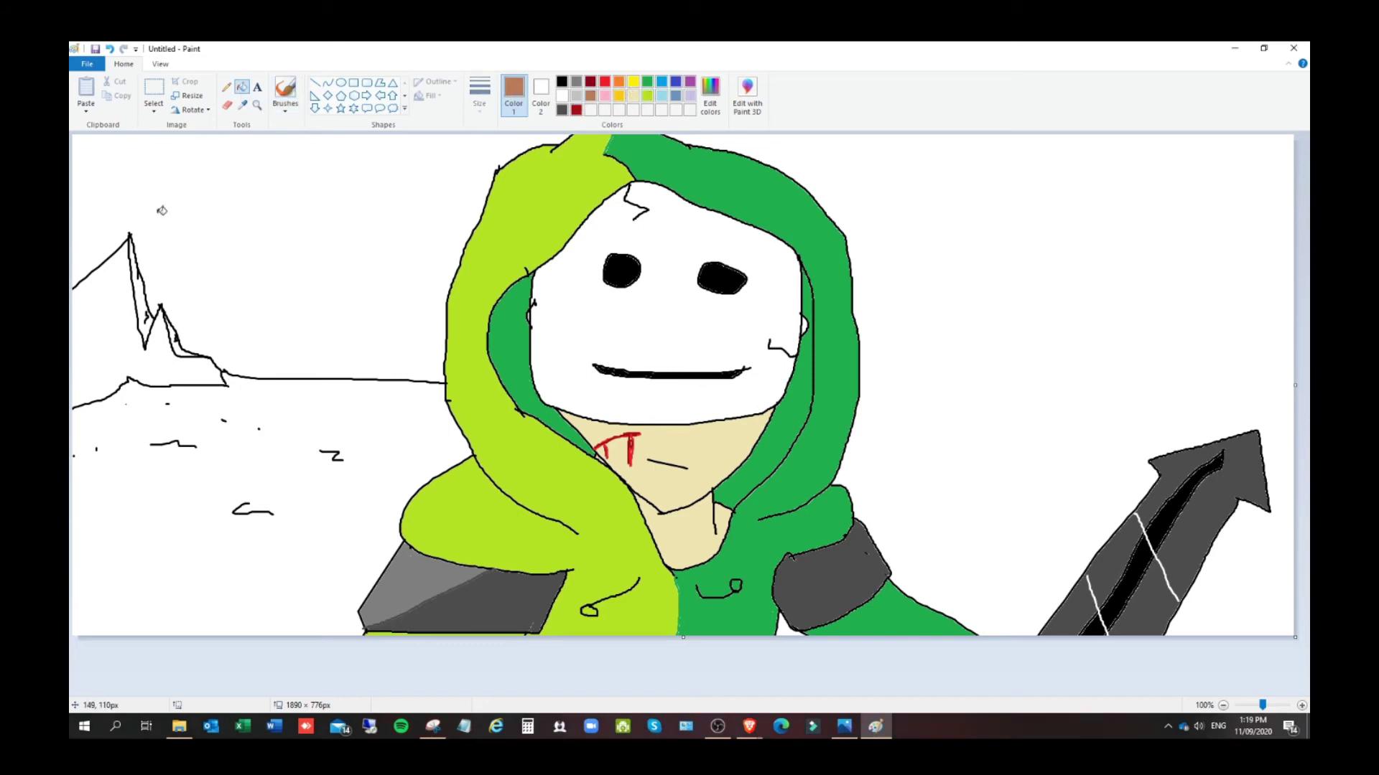
{"action": "left_click", "coordinate": [132, 285]}
Mix a darker brown and fill the shaded sides of the two mountain peaks on the left with it
{"action": "left_click", "coordinate": [744, 97]}
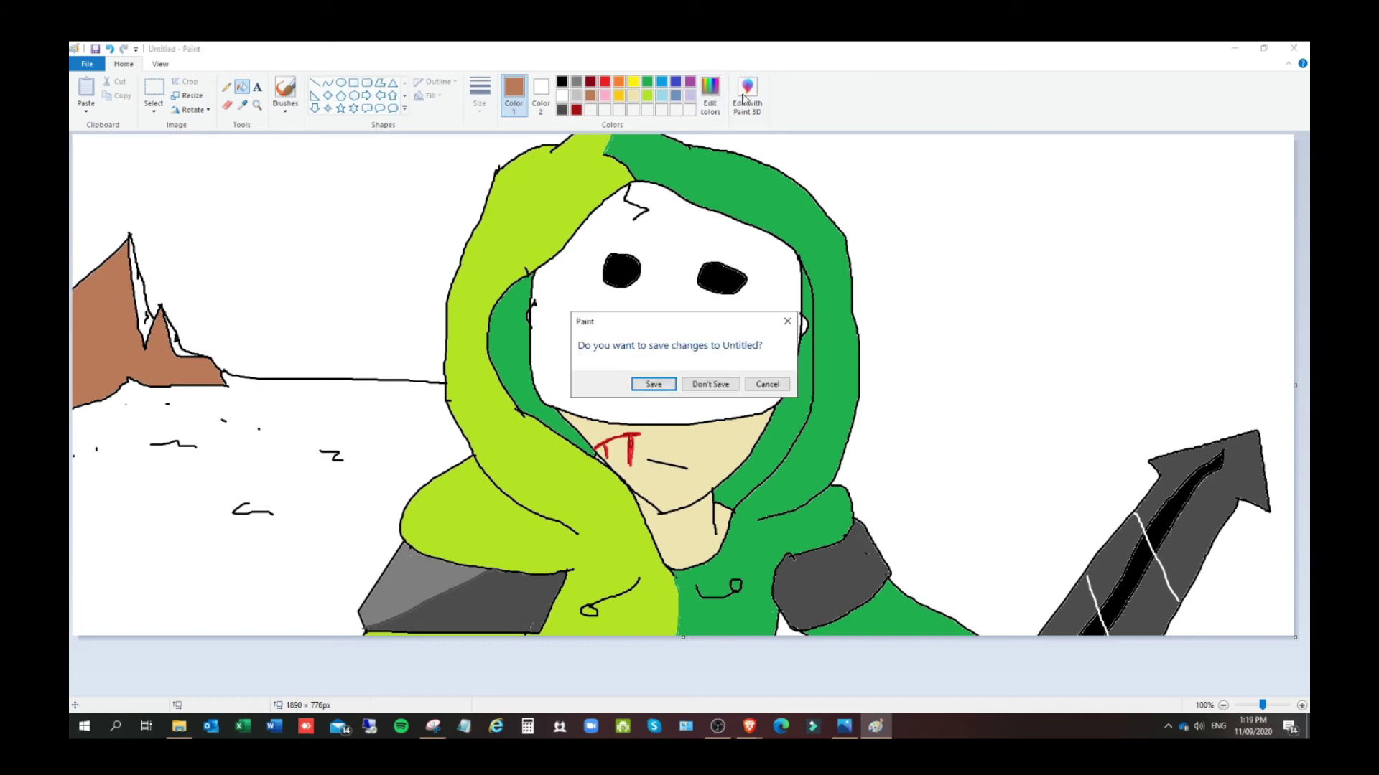
{"action": "left_click", "coordinate": [787, 321]}
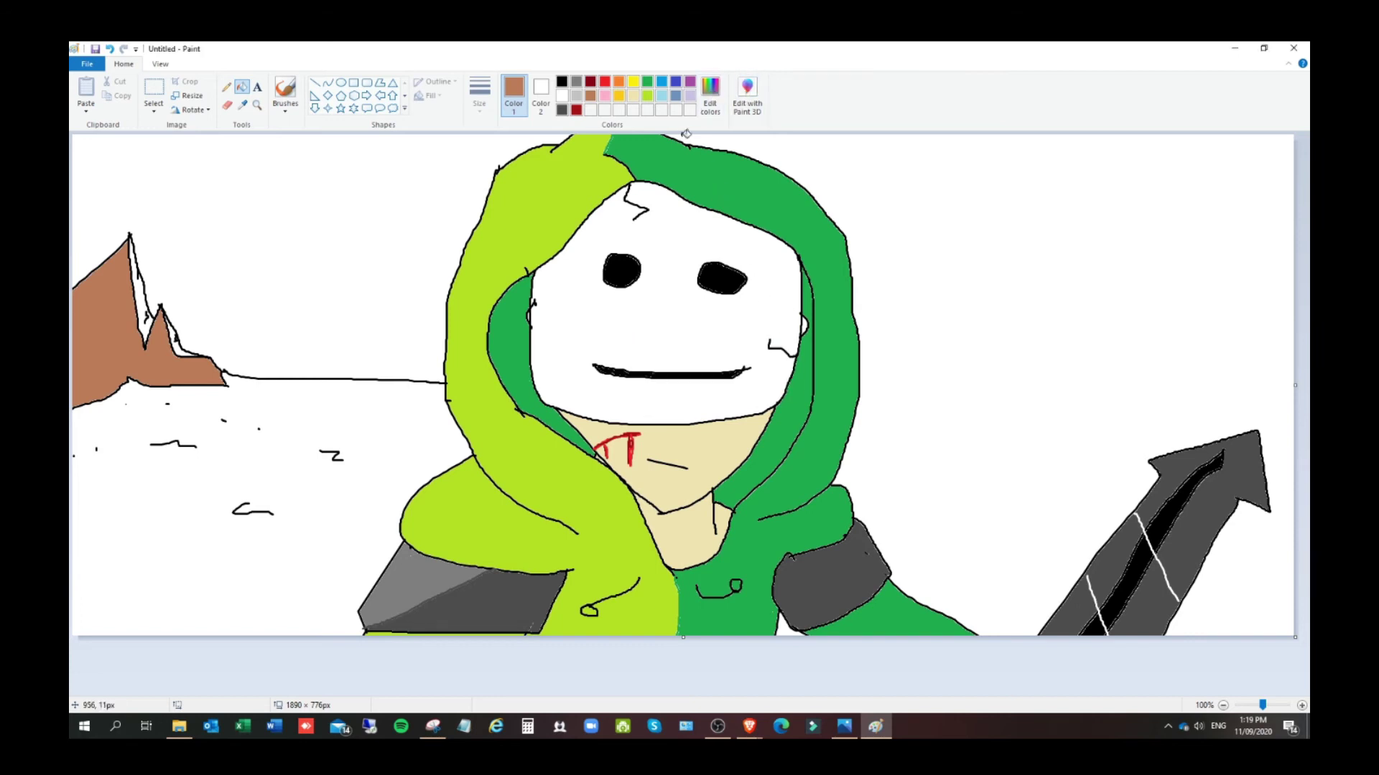
{"action": "left_click", "coordinate": [710, 93]}
{"action": "left_click", "coordinate": [826, 370]}
{"action": "left_click", "coordinate": [570, 470]}
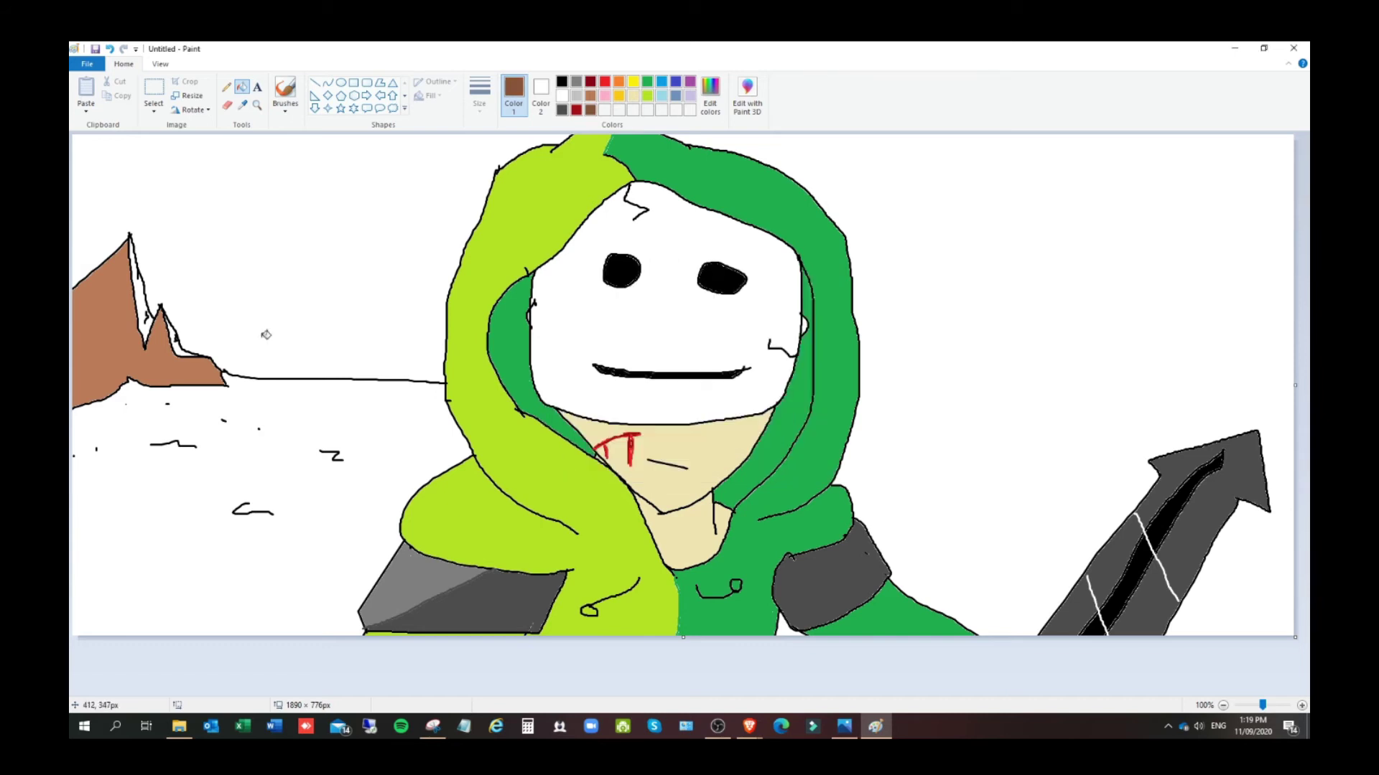
{"action": "left_click", "coordinate": [182, 346]}
{"action": "left_click", "coordinate": [149, 309]}
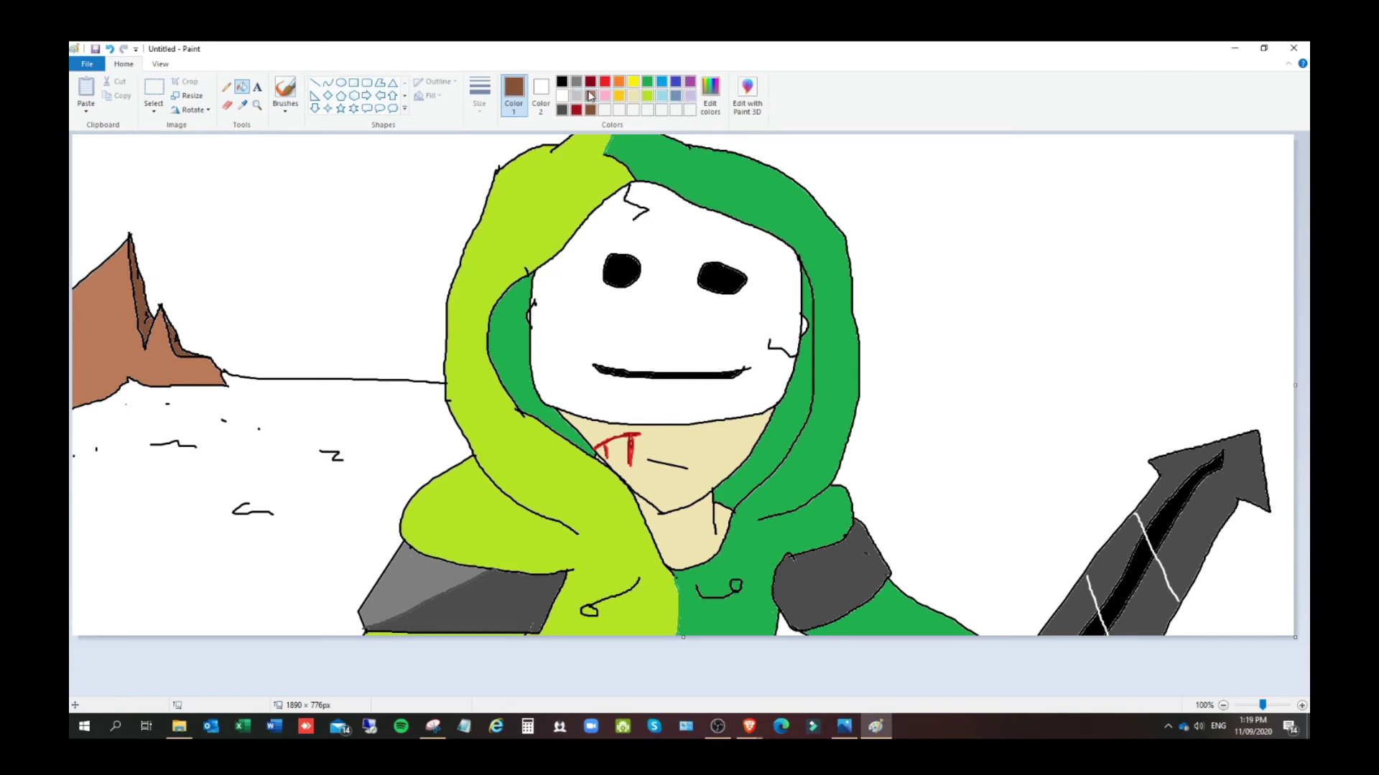
Try filling the ground left of the figure with light brown, and undo the fill
{"action": "left_click", "coordinate": [590, 95]}
{"action": "left_click", "coordinate": [330, 399]}
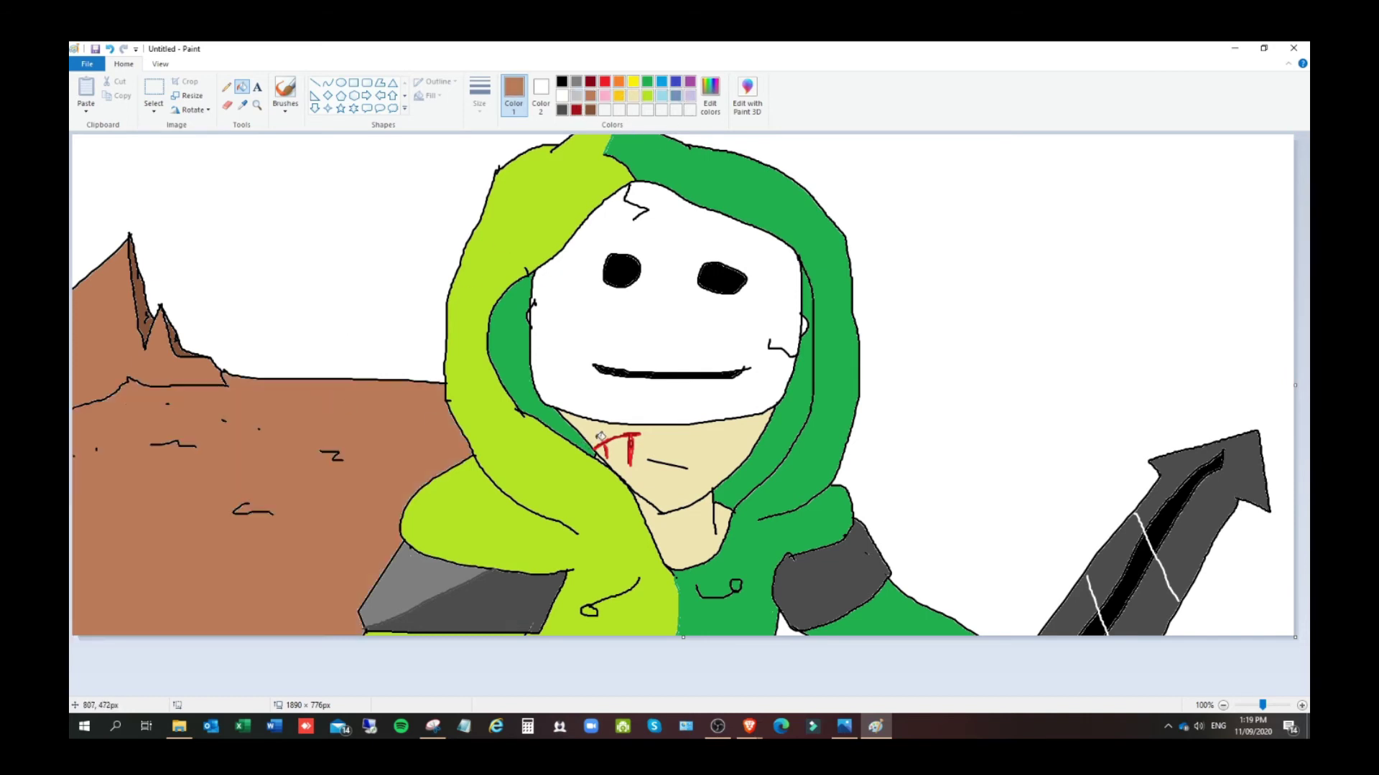
{"action": "left_click", "coordinate": [285, 92]}
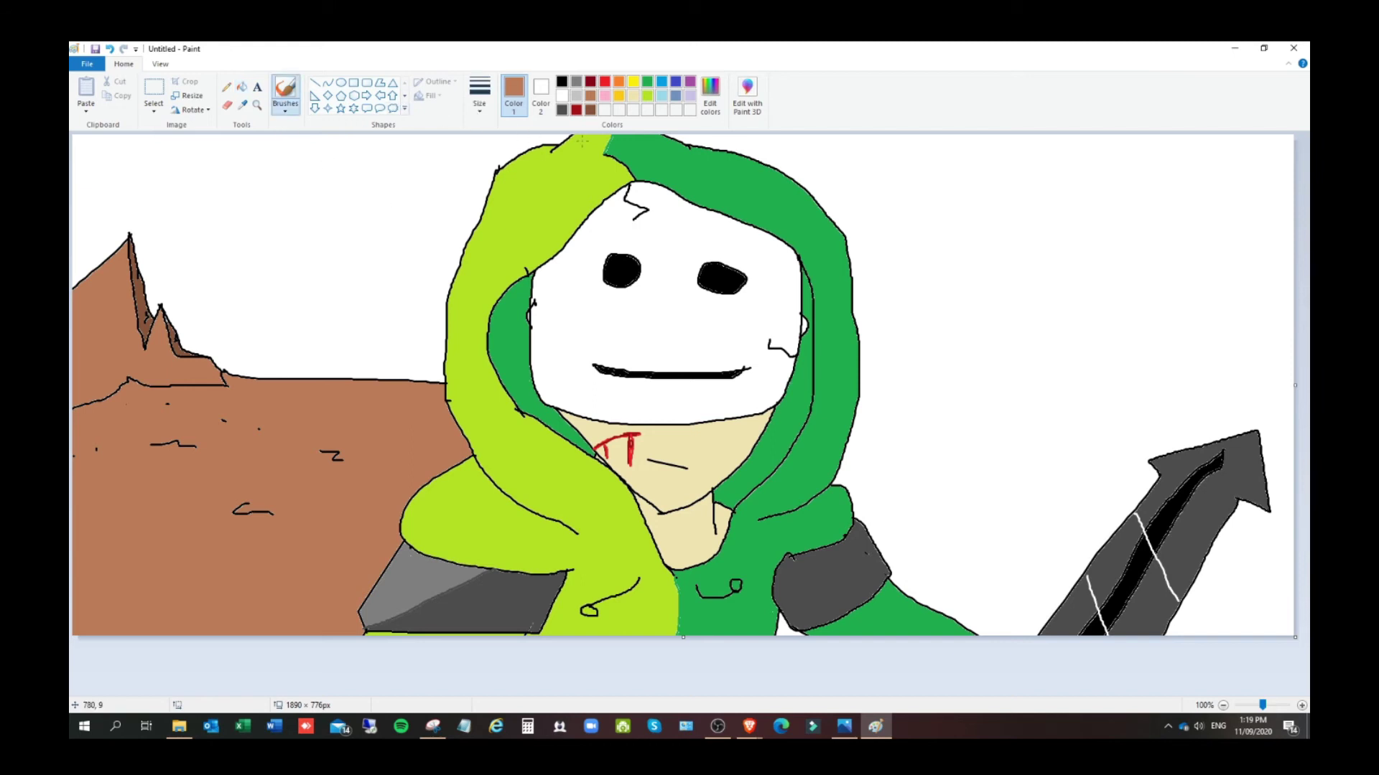
{"action": "key", "text": "ctrl+z"}
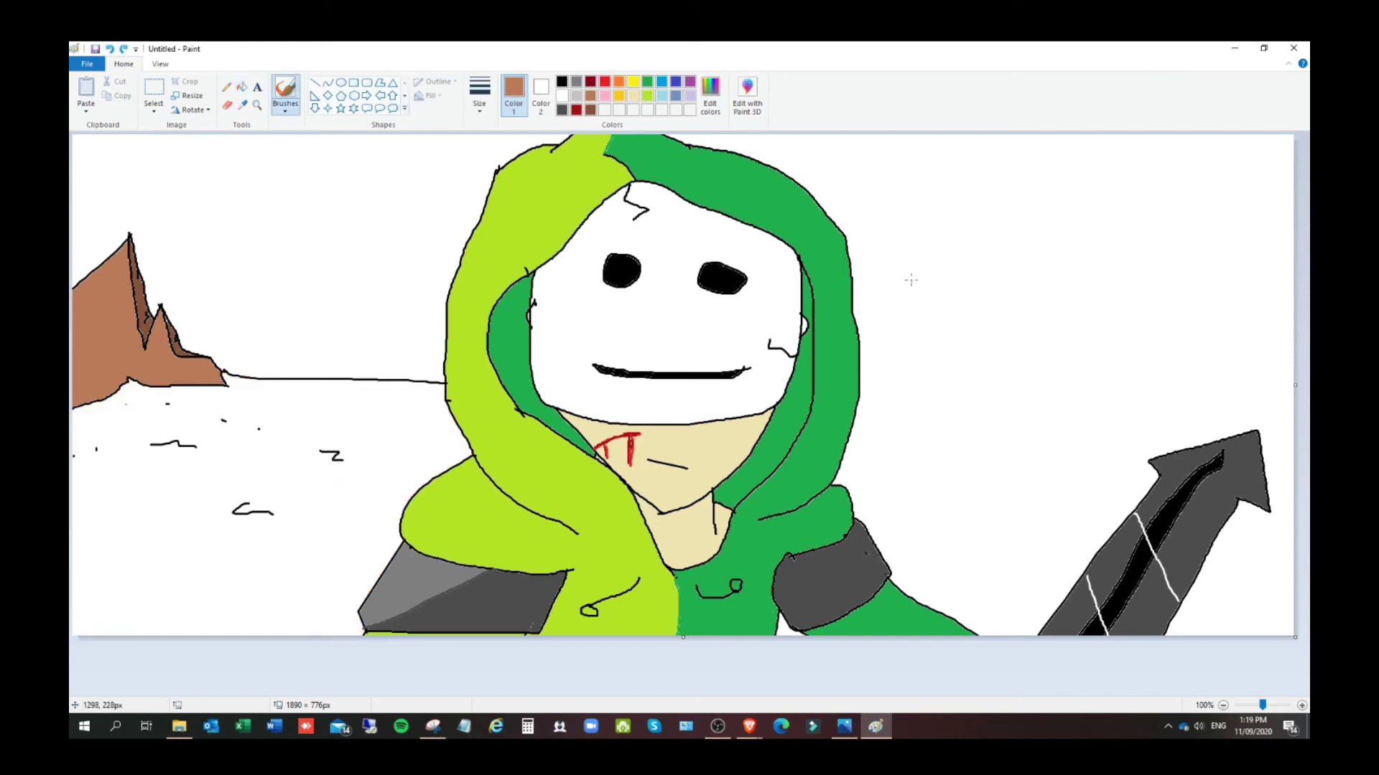
Draw black outlines of a horizon and jagged mountains right of the figure, and add small crack marks to the left mountains
{"action": "left_click", "coordinate": [561, 82]}
{"action": "mouse_move", "coordinate": [869, 381]}
{"action": "left_mouse_down"}
{"action": "mouse_move", "coordinate": [984, 380]}
{"action": "mouse_move", "coordinate": [1028, 357]}
{"action": "mouse_move", "coordinate": [1079, 268]}
{"action": "mouse_move", "coordinate": [1114, 267]}
{"action": "mouse_move", "coordinate": [1140, 300]}
{"action": "mouse_move", "coordinate": [1179, 198]}
{"action": "mouse_move", "coordinate": [1207, 252]}
{"action": "mouse_move", "coordinate": [1273, 119]}
{"action": "left_mouse_up"}
{"action": "mouse_move", "coordinate": [1009, 370]}
{"action": "left_mouse_down"}
{"action": "mouse_move", "coordinate": [1042, 386]}
{"action": "mouse_move", "coordinate": [1110, 373]}
{"action": "mouse_move", "coordinate": [1150, 405]}
{"action": "mouse_move", "coordinate": [1211, 405]}
{"action": "mouse_move", "coordinate": [1298, 443]}
{"action": "left_mouse_up"}
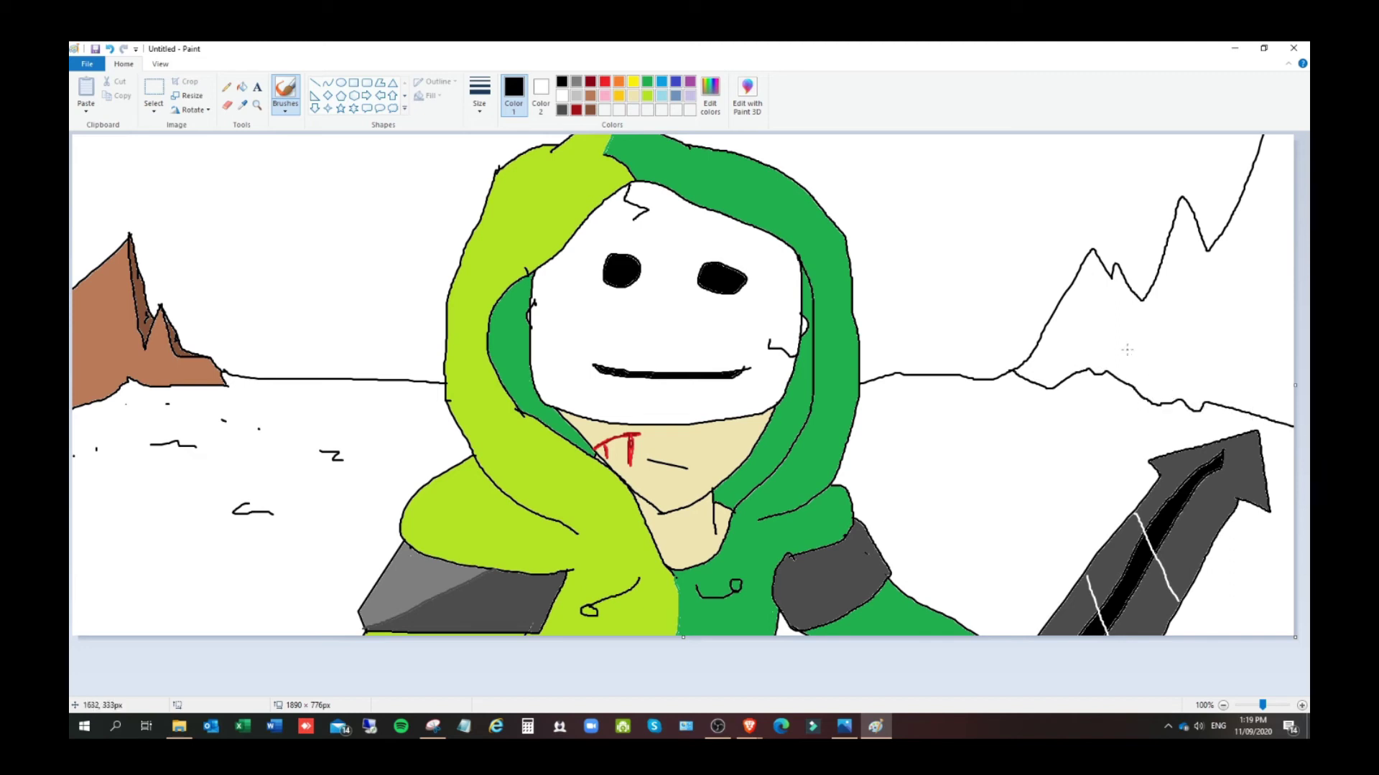
{"action": "mouse_move", "coordinate": [103, 293]}
{"action": "left_mouse_down"}
{"action": "mouse_move", "coordinate": [87, 351]}
{"action": "mouse_move", "coordinate": [109, 366]}
{"action": "left_mouse_up"}
Fill the mountain range right of the figure with light brown
{"action": "left_click", "coordinate": [591, 97]}
{"action": "left_click", "coordinate": [241, 87]}
{"action": "left_click", "coordinate": [1103, 316]}
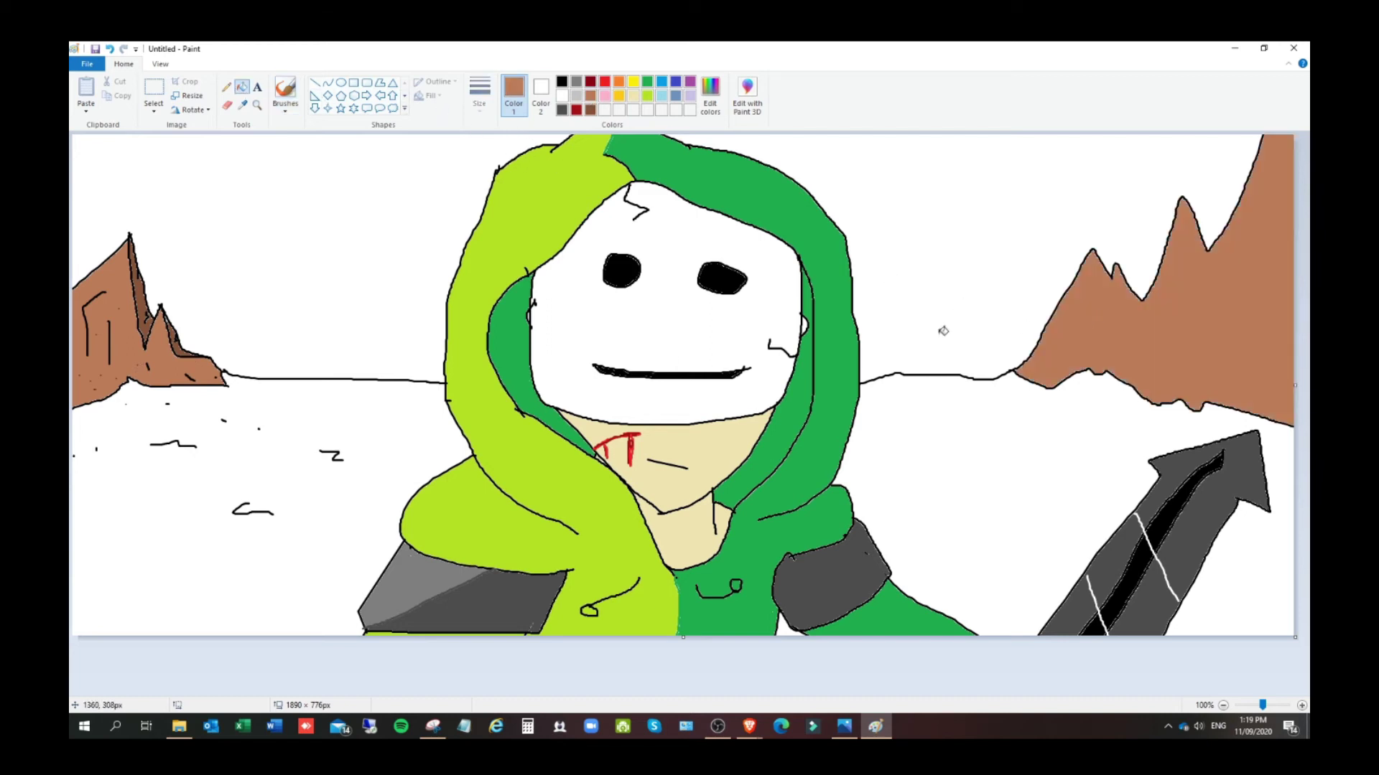
Try brown brush strokes along the slopes of the right mountains, and undo them
{"action": "left_click", "coordinate": [285, 89]}
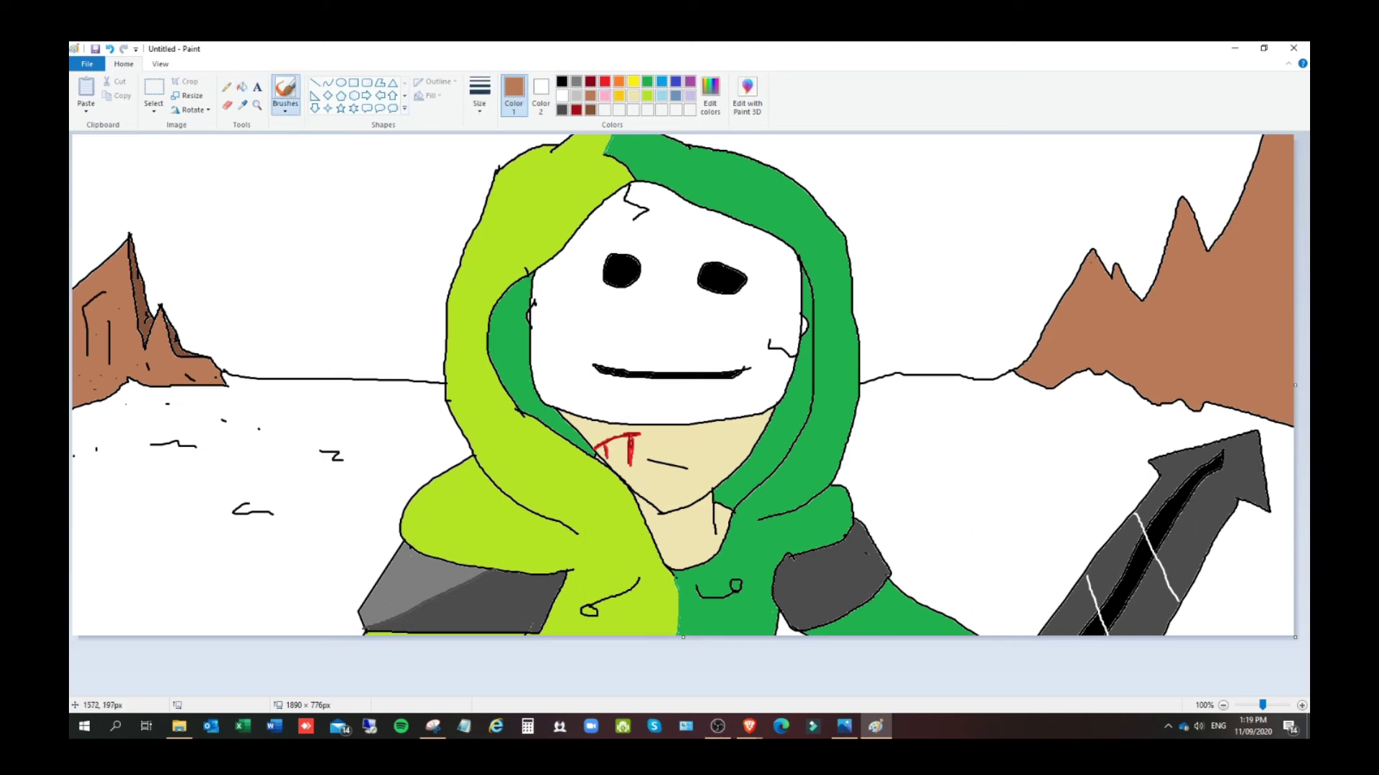
{"action": "left_click", "coordinate": [110, 49]}
{"action": "left_click_drag", "start_coordinate": [1175, 209], "coordinate": [1131, 283]}
{"action": "left_click", "coordinate": [110, 49]}
Draw thin black contours for the recessed faces in the gaps between the right mountain peaks
{"action": "left_click", "coordinate": [562, 81]}
{"action": "left_click_drag", "start_coordinate": [1260, 135], "coordinate": [1207, 231]}
{"action": "left_click_drag", "start_coordinate": [1161, 256], "coordinate": [1133, 291]}
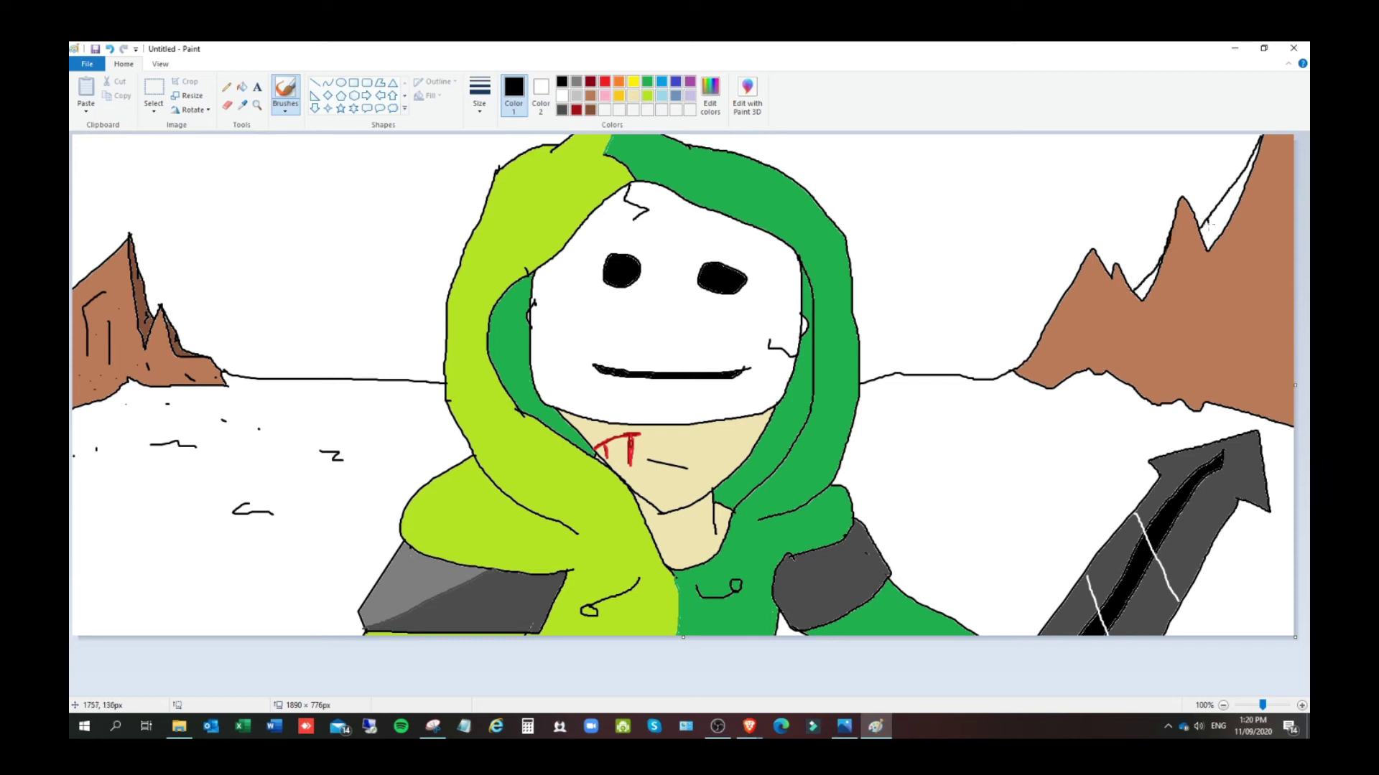
{"action": "left_click_drag", "start_coordinate": [1219, 199], "coordinate": [1223, 210]}
Fill the recessed faces between the right mountain peaks with the darker brown
{"action": "left_click", "coordinate": [590, 110]}
{"action": "left_click", "coordinate": [243, 87]}
{"action": "left_click", "coordinate": [1148, 286]}
{"action": "left_click", "coordinate": [1214, 231]}
{"action": "left_click", "coordinate": [1213, 232]}
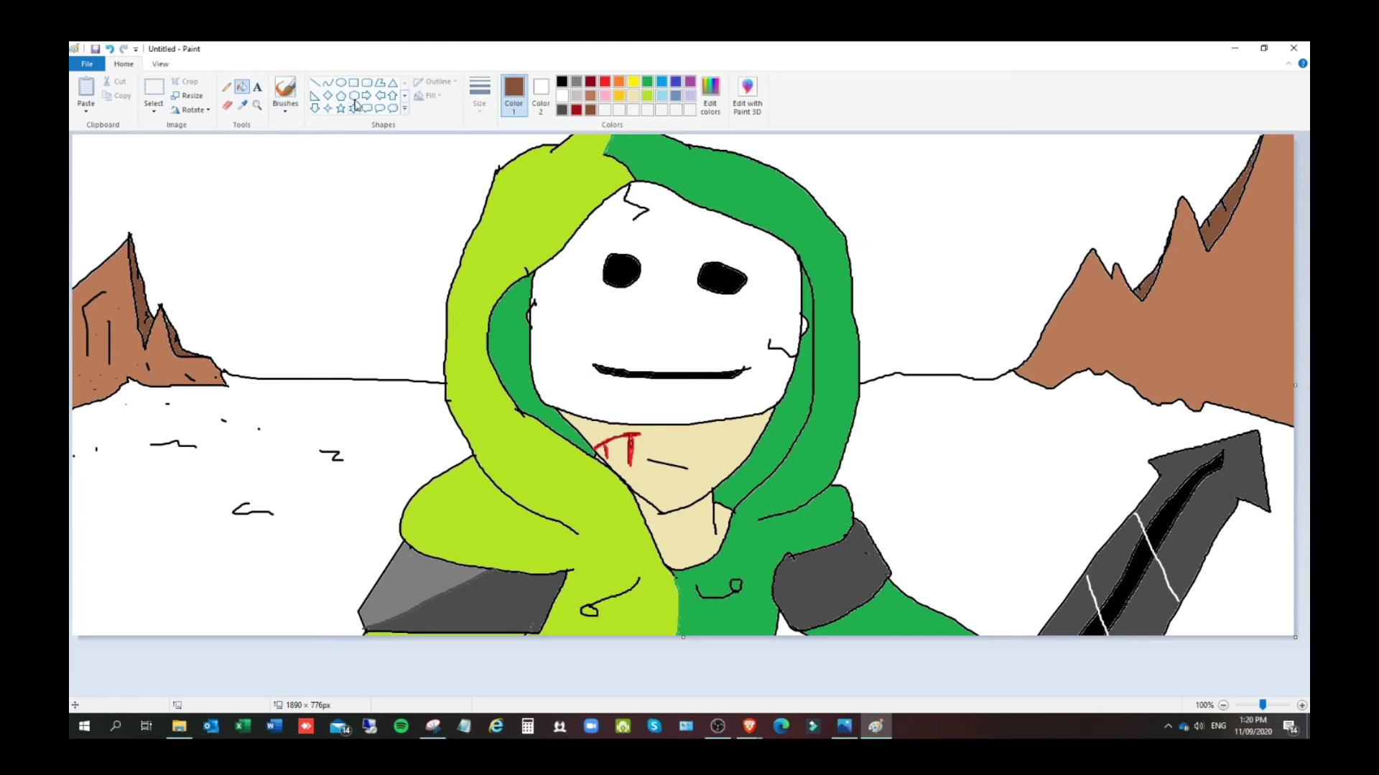
Draw a darker brown dividing line down the front right mountain and fill the range beyond it with the same brown
{"action": "left_click", "coordinate": [285, 92]}
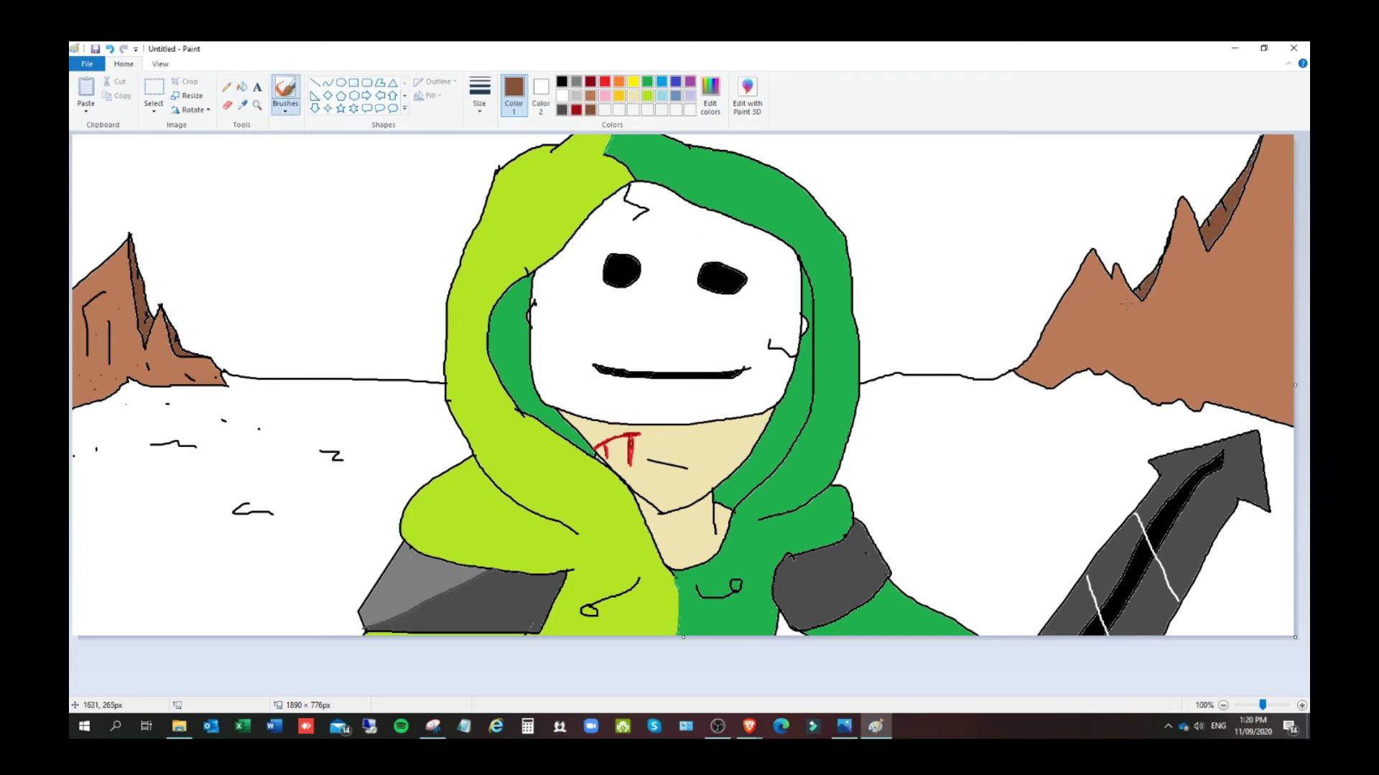
{"action": "left_click_drag", "start_coordinate": [1120, 301], "coordinate": [1139, 368]}
{"action": "left_click", "coordinate": [241, 87]}
{"action": "left_click", "coordinate": [1184, 328]}
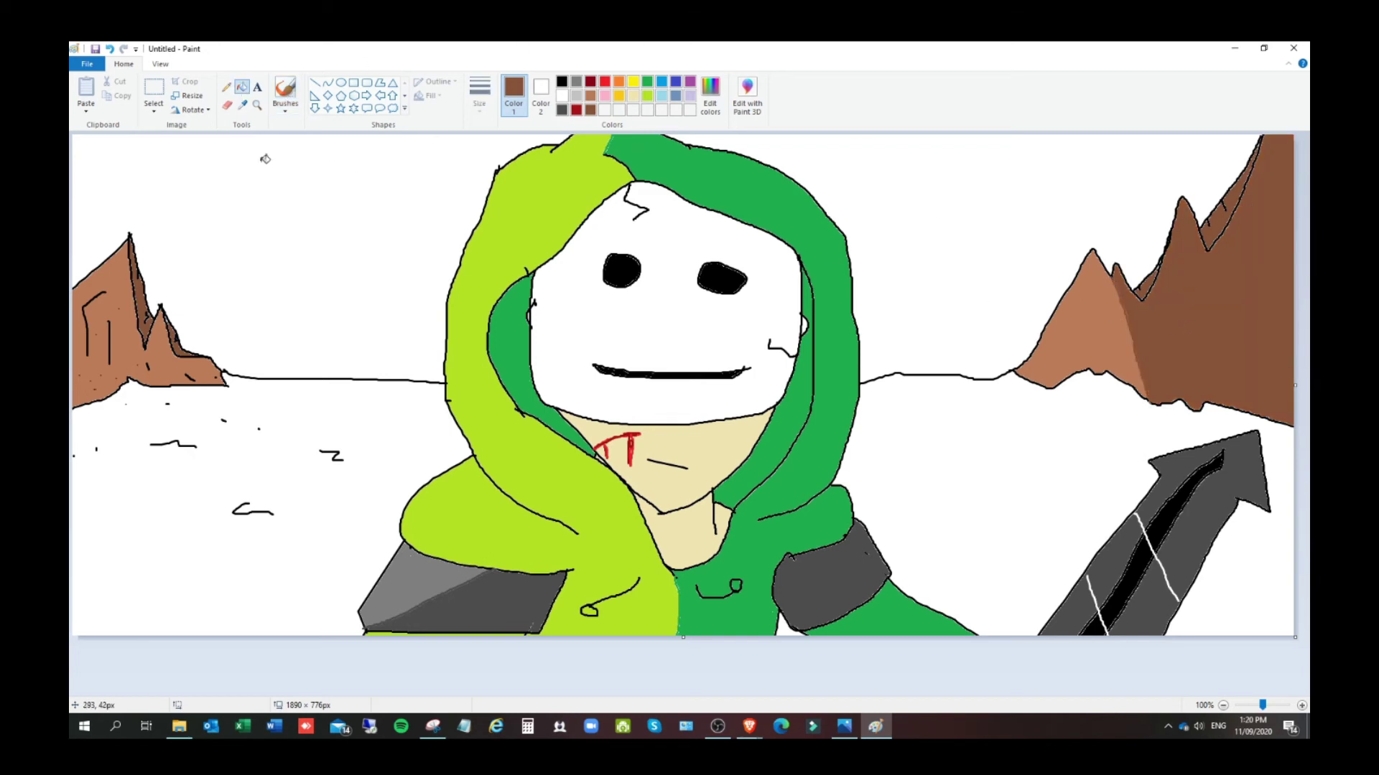
Draw a darker brown diagonal on the ground from the horizon to the left shoulder, and fill the shadow between it and the hood
{"action": "left_click", "coordinate": [285, 90]}
{"action": "left_click_drag", "start_coordinate": [372, 379], "coordinate": [425, 446]}
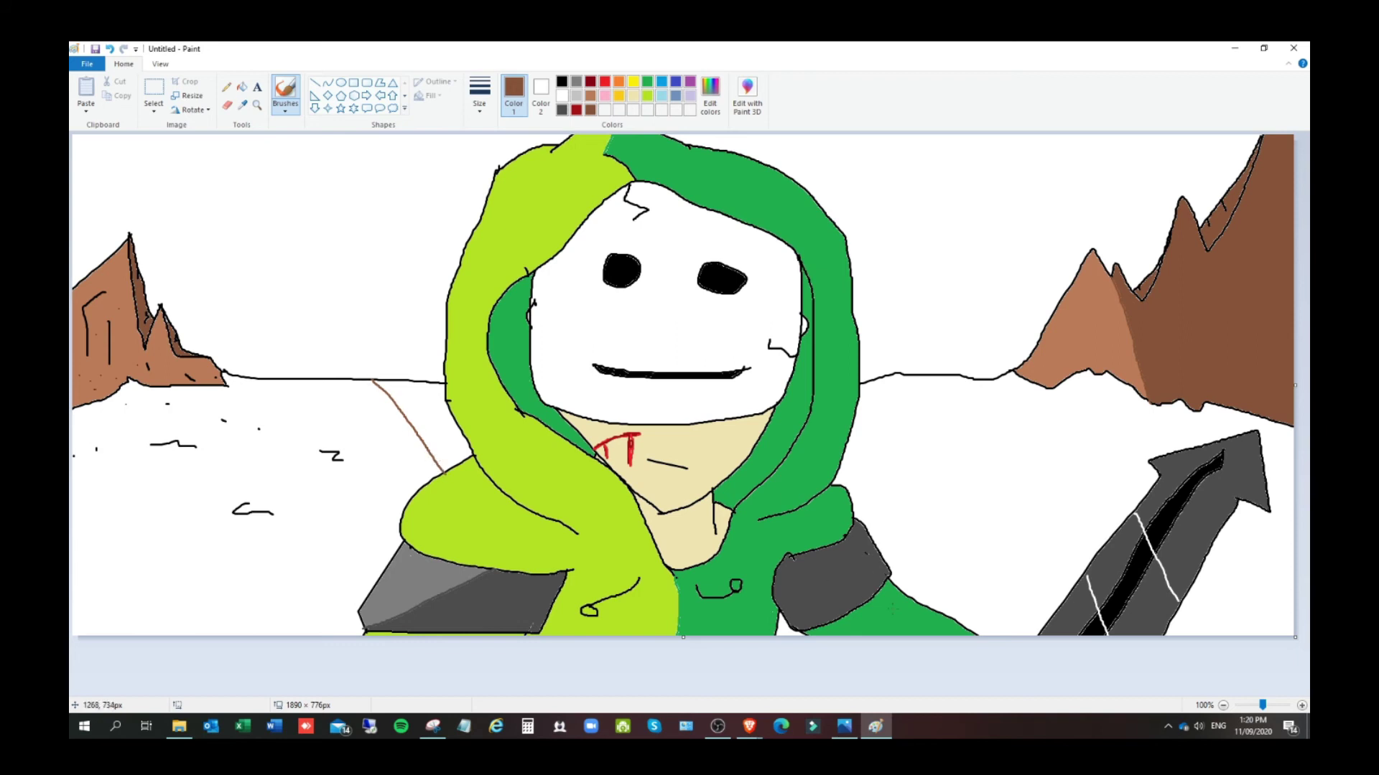
{"action": "left_click", "coordinate": [242, 86]}
{"action": "left_click", "coordinate": [446, 419]}
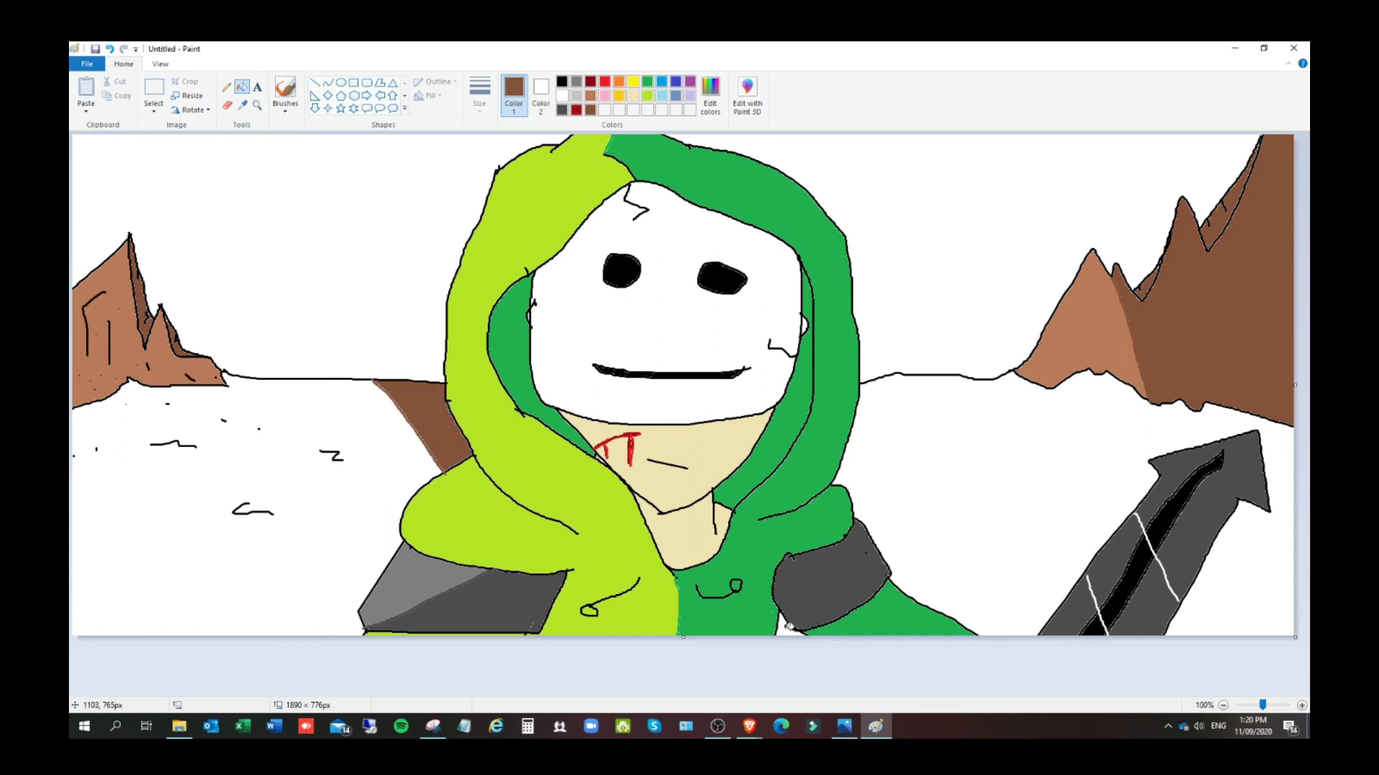
Replace the first fill of the ground right of the figure with a deeper brown of red 96, green 60, blue 40
{"action": "left_click", "coordinate": [967, 535]}
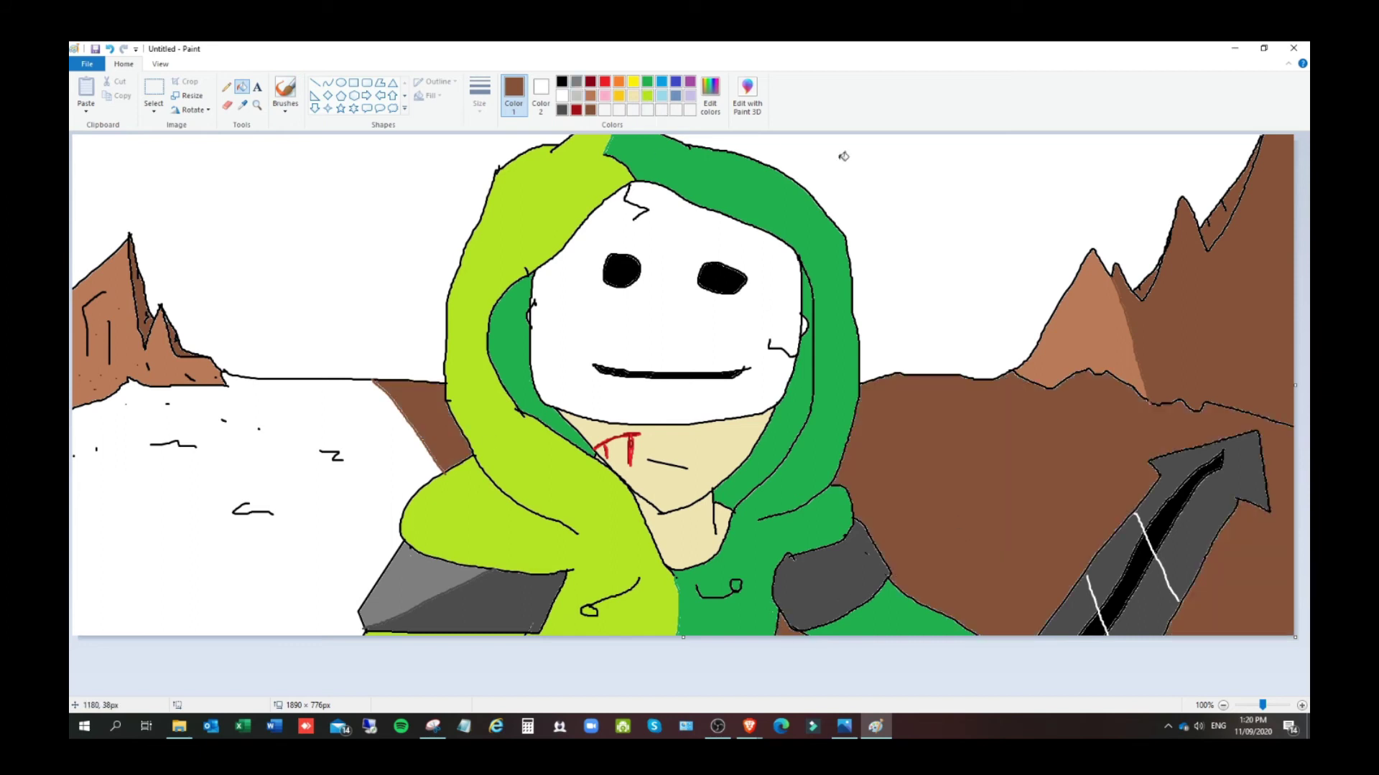
{"action": "left_click", "coordinate": [109, 48]}
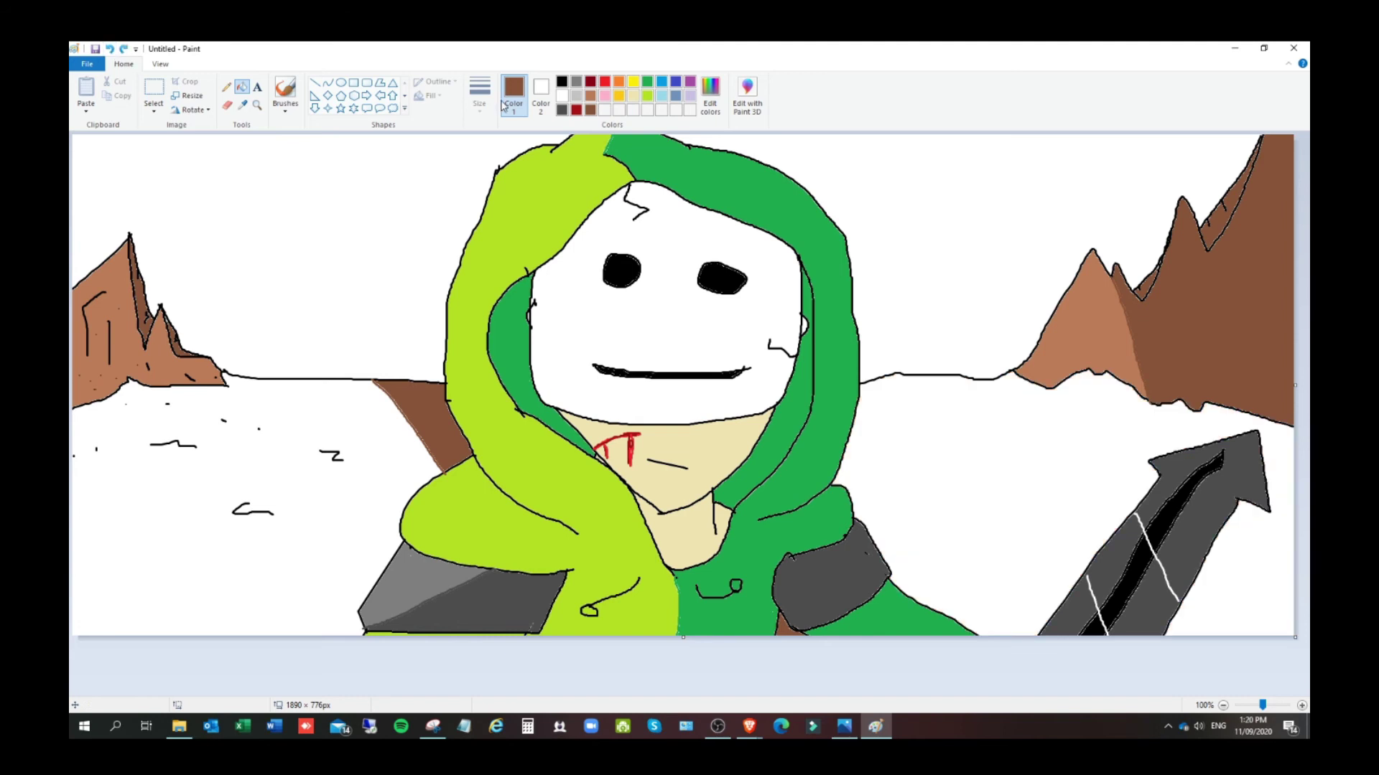
{"action": "left_click", "coordinate": [711, 101]}
{"action": "left_click_drag", "start_coordinate": [823, 388], "coordinate": [823, 382]}
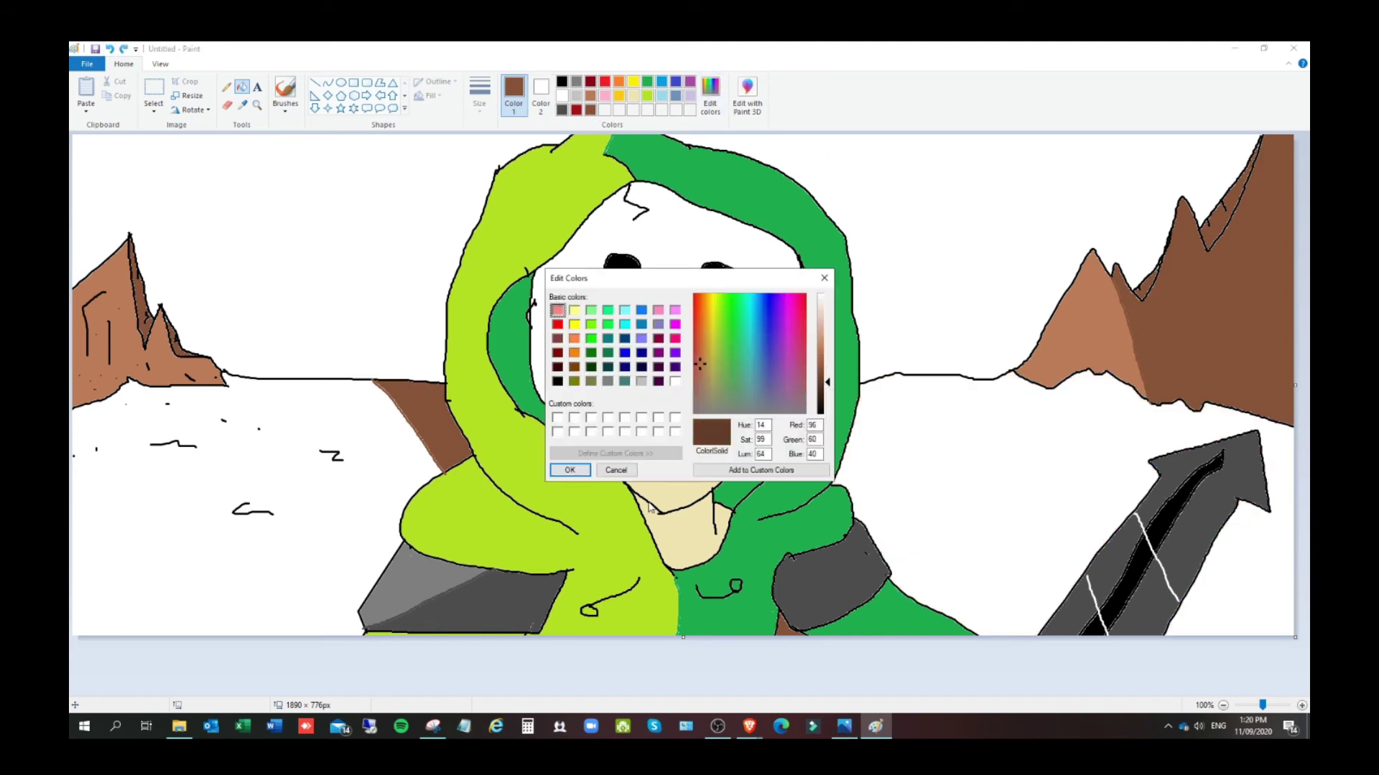
{"action": "left_click", "coordinate": [569, 470]}
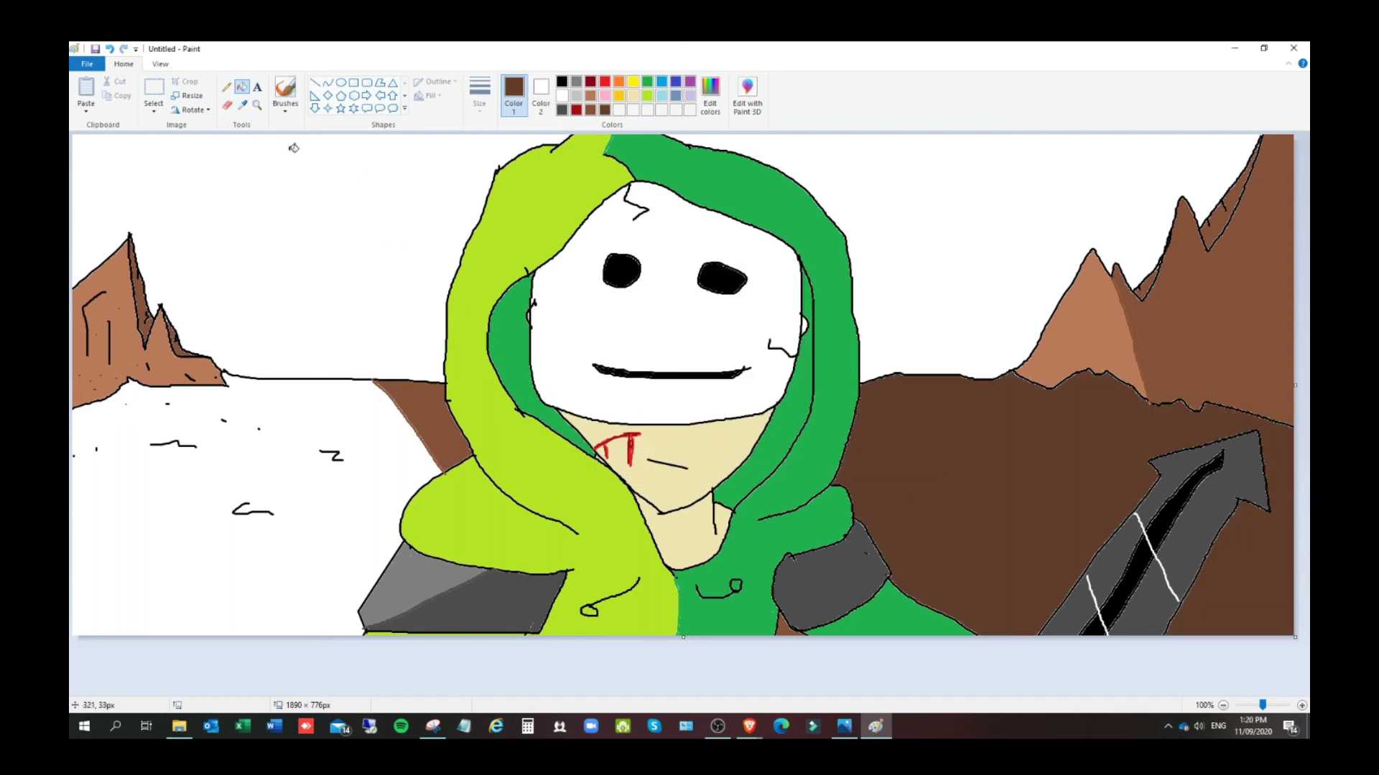
Try light brown as the fill for the ground below the left mountains, and undo it
{"action": "left_click", "coordinate": [590, 97]}
{"action": "left_click", "coordinate": [307, 425]}
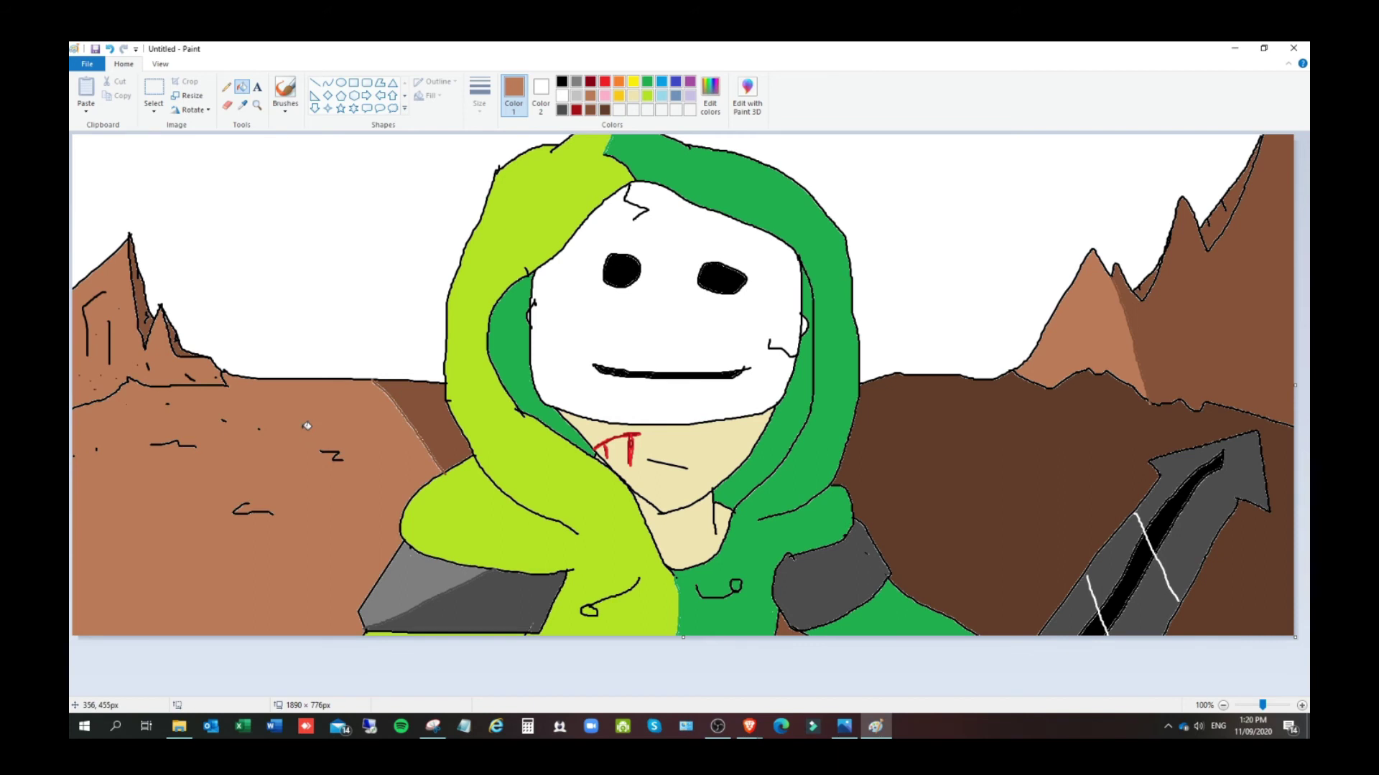
{"action": "left_click", "coordinate": [109, 49]}
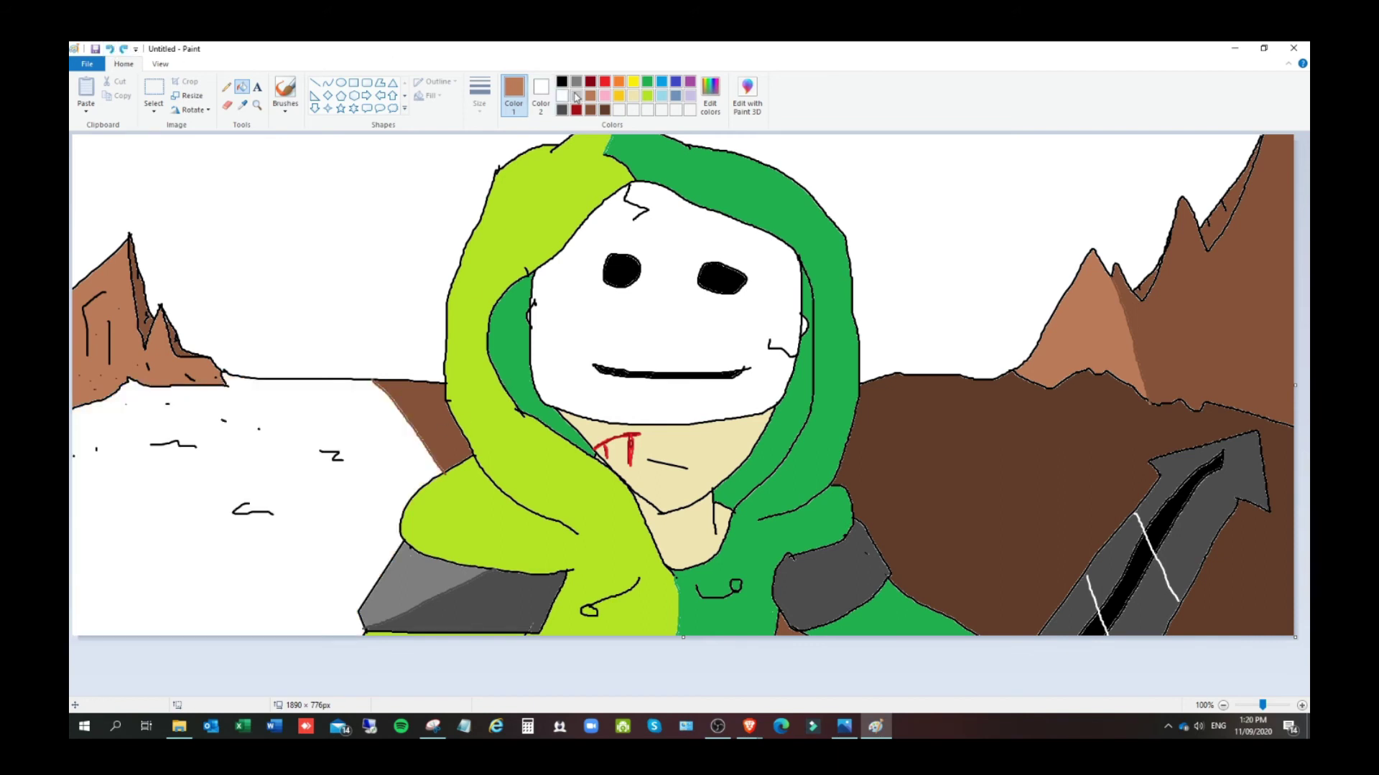
Fill the ground left of the figure with the same darker brown as the shadow beside the hood
{"action": "left_click", "coordinate": [590, 84]}
{"action": "left_click", "coordinate": [590, 110]}
{"action": "left_click", "coordinate": [284, 424]}
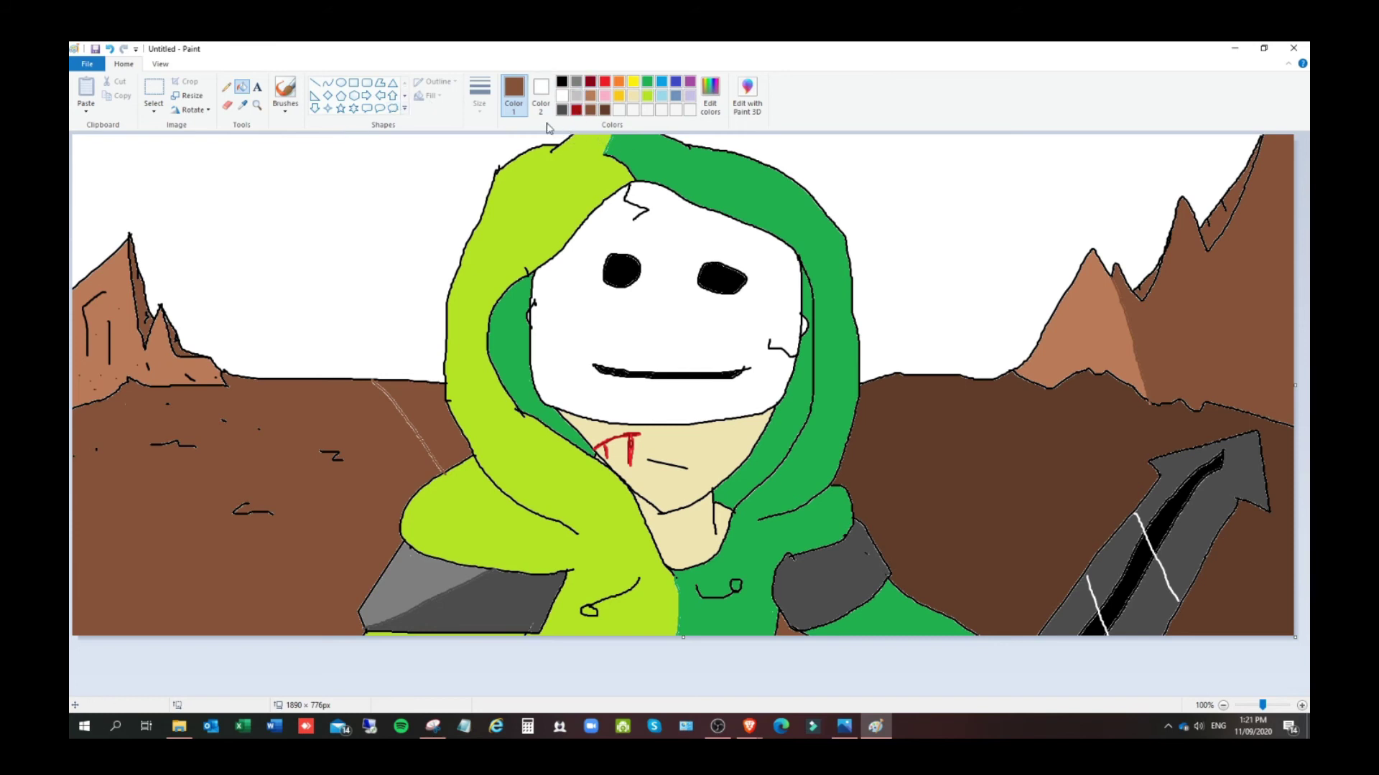
Draw jagged red flame outlines across the sky on both sides of the hood, redoing the first left stroke
{"action": "left_click", "coordinate": [285, 92]}
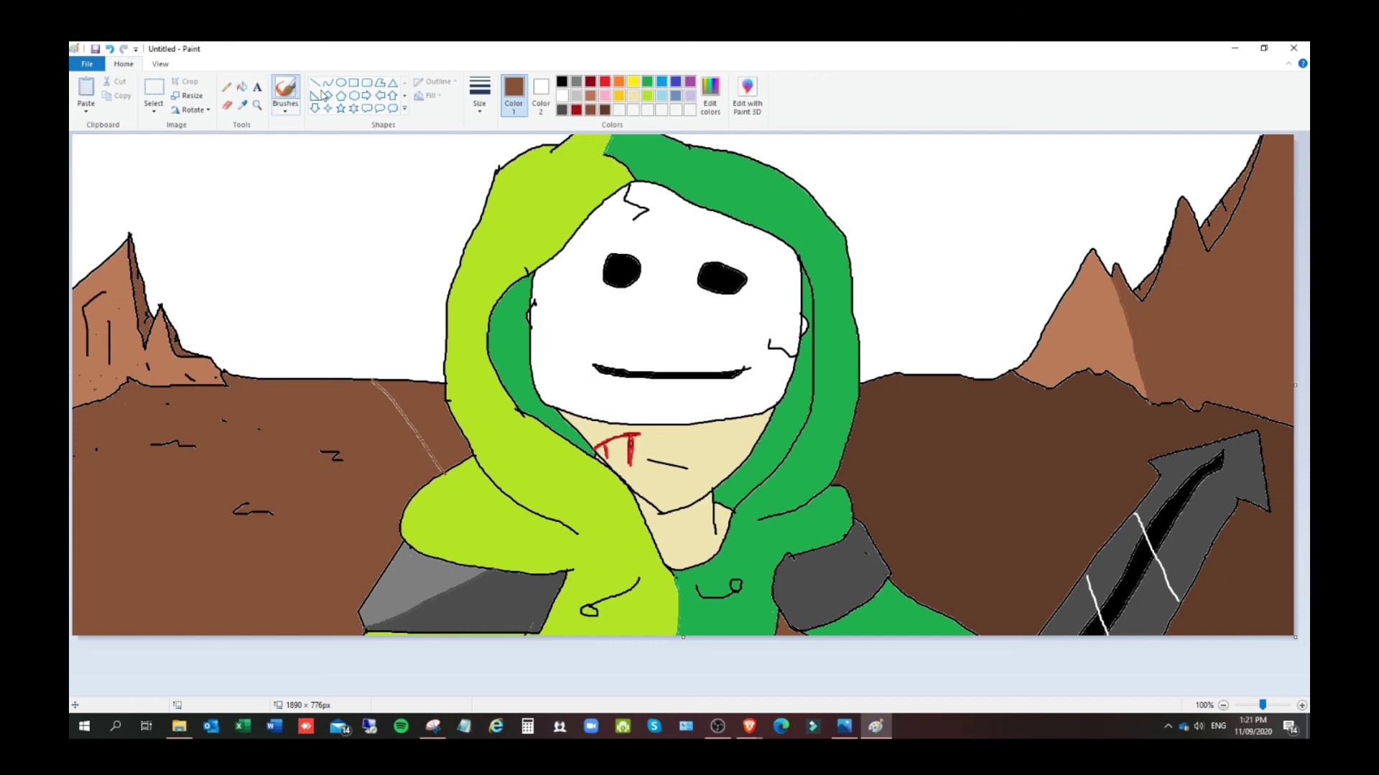
{"action": "left_click", "coordinate": [618, 81]}
{"action": "left_click", "coordinate": [604, 81]}
{"action": "mouse_move", "coordinate": [77, 222]}
{"action": "left_mouse_down"}
{"action": "mouse_move", "coordinate": [183, 203]}
{"action": "mouse_move", "coordinate": [183, 247]}
{"action": "mouse_move", "coordinate": [260, 325]}
{"action": "mouse_move", "coordinate": [249, 293]}
{"action": "mouse_move", "coordinate": [290, 244]}
{"action": "mouse_move", "coordinate": [255, 266]}
{"action": "mouse_move", "coordinate": [349, 302]}
{"action": "left_mouse_up"}
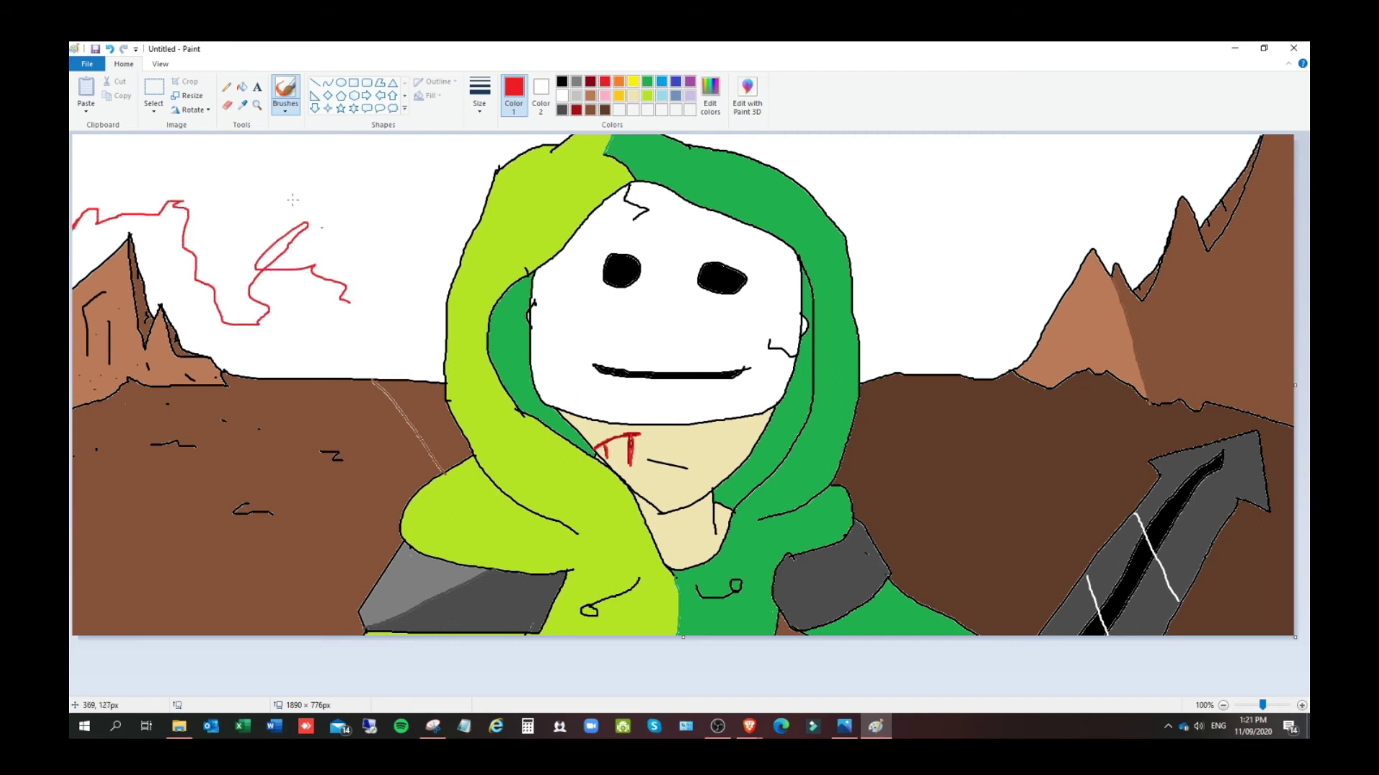
{"action": "left_click", "coordinate": [110, 49]}
{"action": "mouse_move", "coordinate": [102, 204]}
{"action": "left_mouse_down"}
{"action": "mouse_move", "coordinate": [72, 231]}
{"action": "mouse_move", "coordinate": [132, 189]}
{"action": "mouse_move", "coordinate": [176, 253]}
{"action": "mouse_move", "coordinate": [196, 247]}
{"action": "mouse_move", "coordinate": [220, 191]}
{"action": "mouse_move", "coordinate": [276, 311]}
{"action": "mouse_move", "coordinate": [307, 231]}
{"action": "mouse_move", "coordinate": [350, 241]}
{"action": "mouse_move", "coordinate": [364, 322]}
{"action": "mouse_move", "coordinate": [391, 323]}
{"action": "mouse_move", "coordinate": [417, 283]}
{"action": "mouse_move", "coordinate": [434, 198]}
{"action": "mouse_move", "coordinate": [442, 244]}
{"action": "mouse_move", "coordinate": [476, 206]}
{"action": "left_mouse_up"}
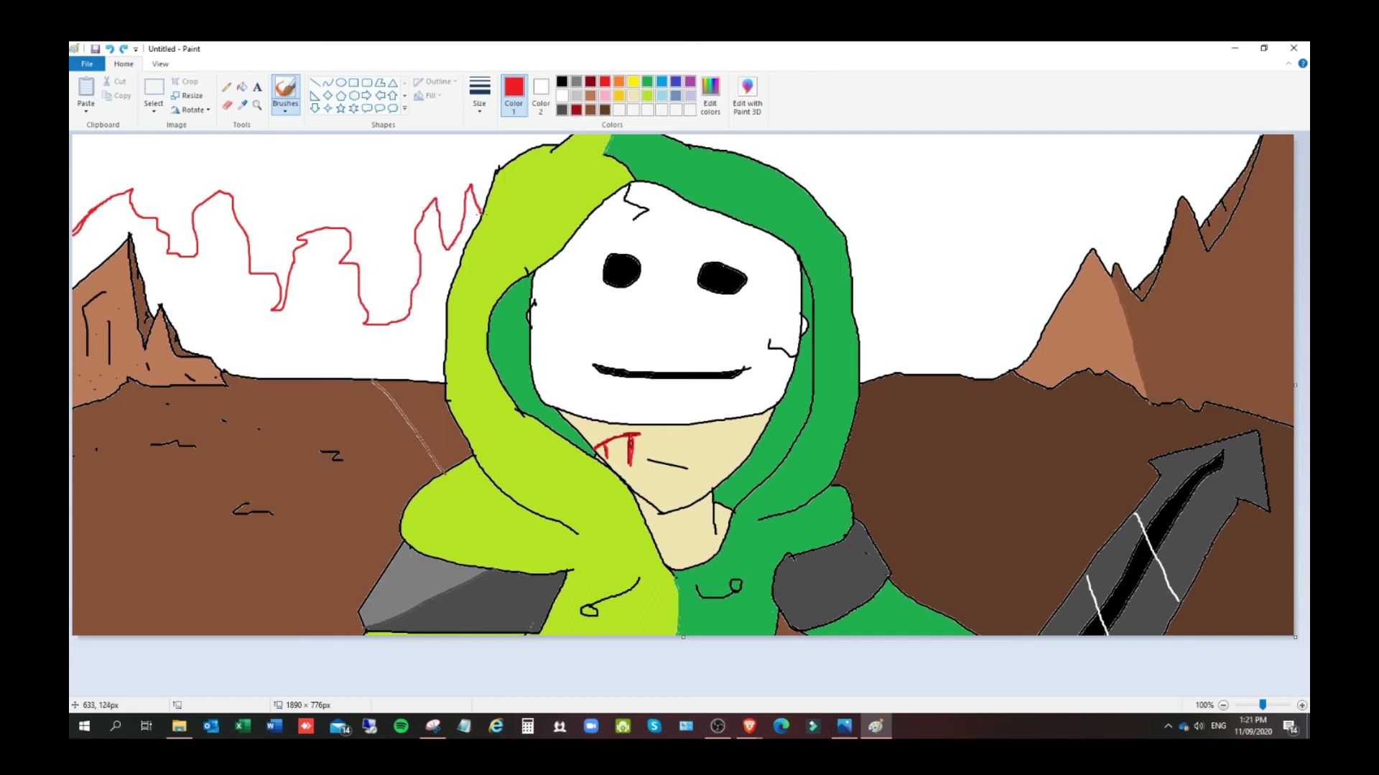
{"action": "mouse_move", "coordinate": [845, 234]}
{"action": "left_mouse_down"}
{"action": "mouse_move", "coordinate": [866, 213]}
{"action": "mouse_move", "coordinate": [881, 293]}
{"action": "mouse_move", "coordinate": [914, 300]}
{"action": "mouse_move", "coordinate": [927, 197]}
{"action": "mouse_move", "coordinate": [942, 185]}
{"action": "mouse_move", "coordinate": [1003, 244]}
{"action": "mouse_move", "coordinate": [1024, 234]}
{"action": "mouse_move", "coordinate": [1036, 180]}
{"action": "mouse_move", "coordinate": [1090, 223]}
{"action": "mouse_move", "coordinate": [1125, 201]}
{"action": "mouse_move", "coordinate": [1129, 149]}
{"action": "mouse_move", "coordinate": [1221, 176]}
{"action": "mouse_move", "coordinate": [1244, 94]}
{"action": "left_mouse_up"}
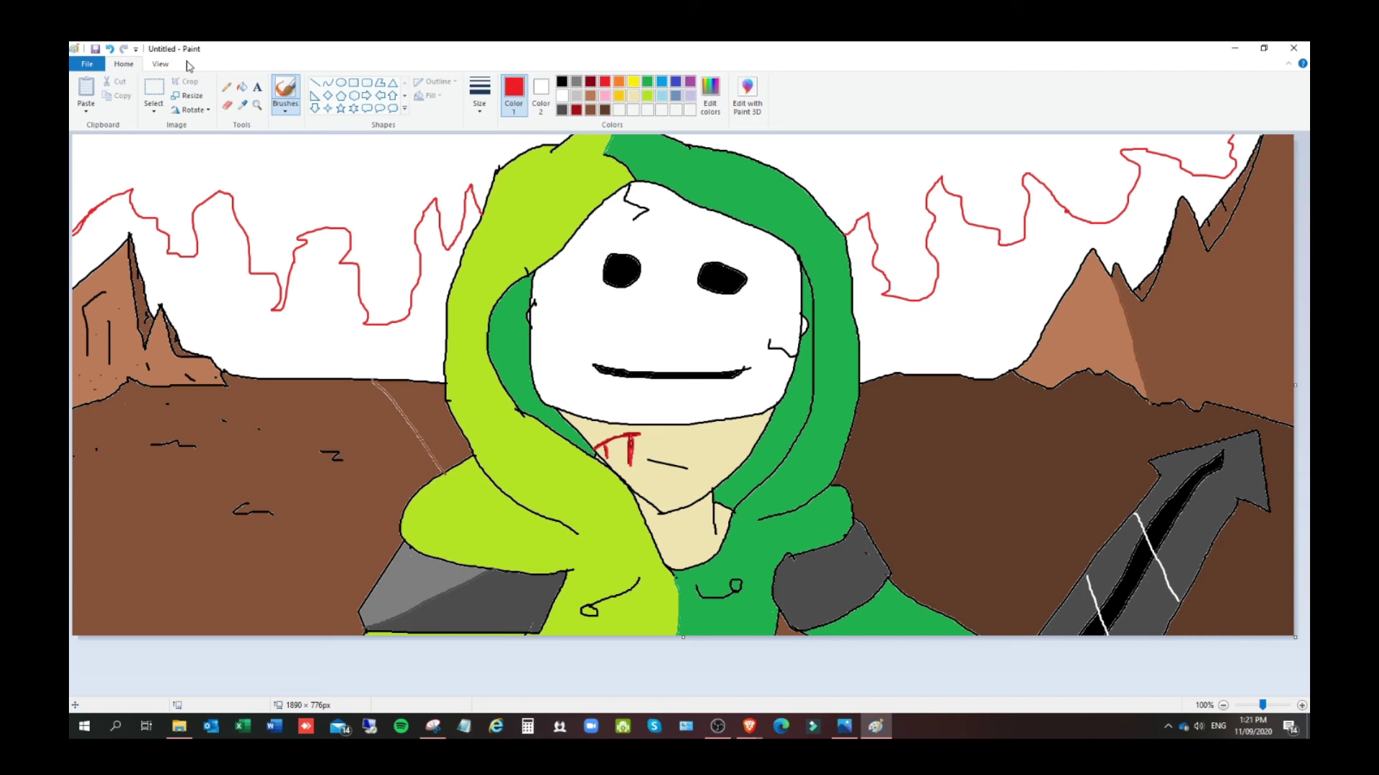
Fill the sky between the red flame outlines and the horizon with orange on both sides of the hood
{"action": "left_click", "coordinate": [242, 87]}
{"action": "left_click", "coordinate": [618, 83]}
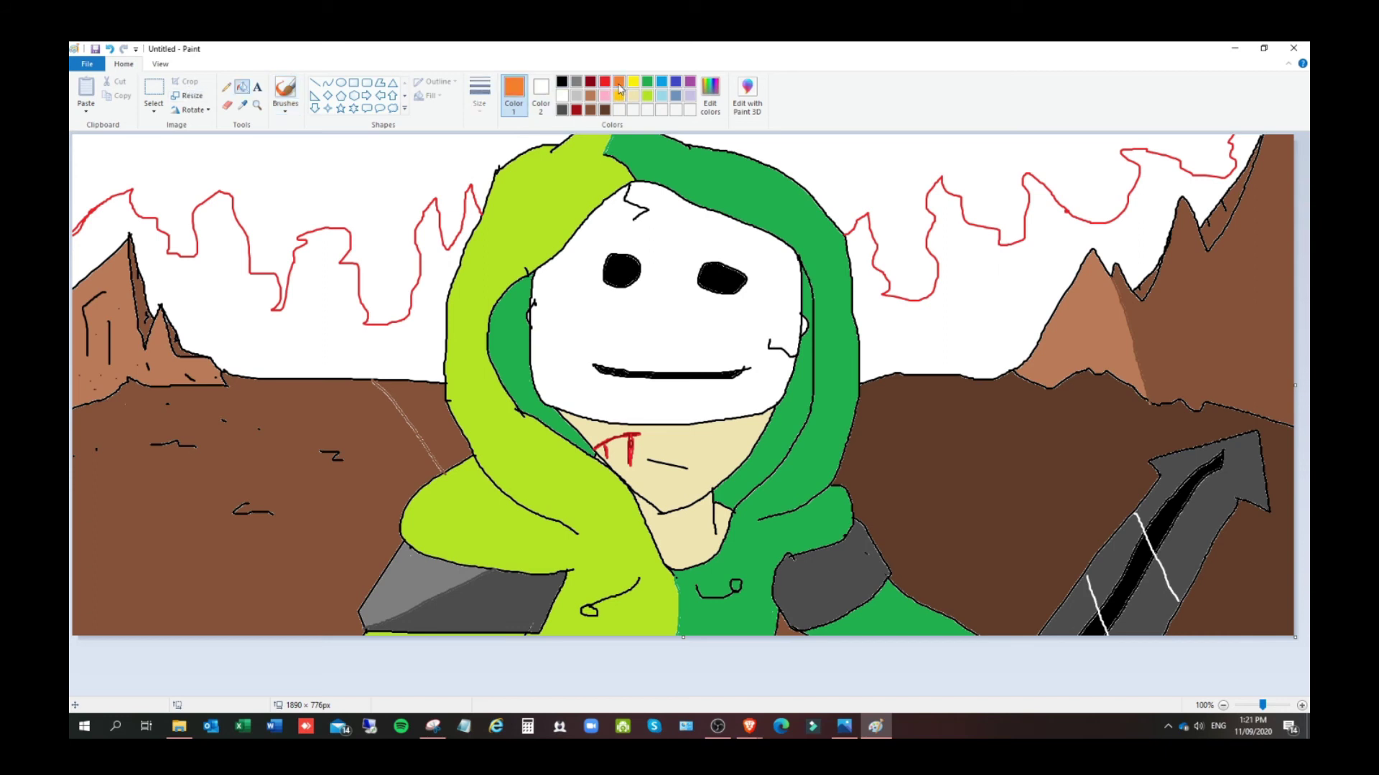
{"action": "left_click", "coordinate": [301, 349]}
{"action": "left_click", "coordinate": [887, 329]}
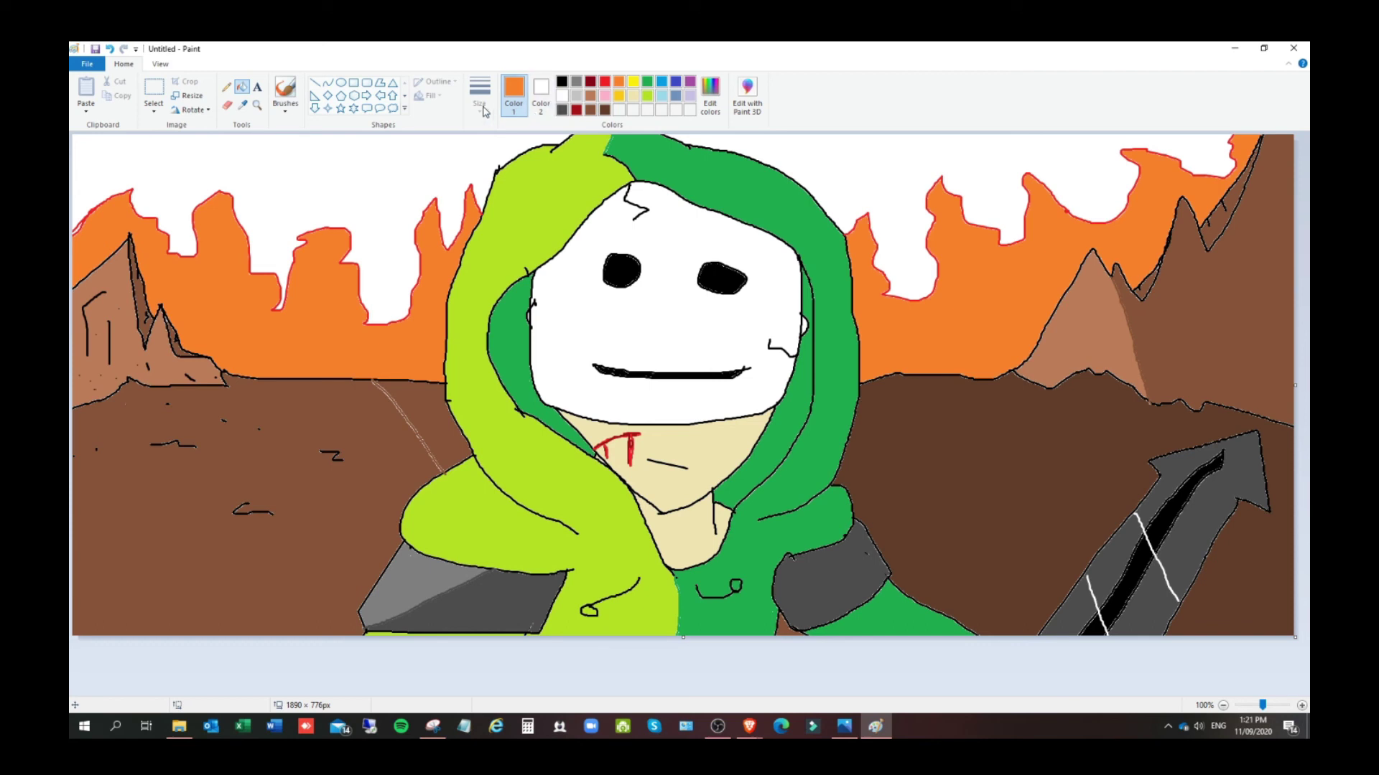
Draw wavy yellow inner flame outlines across the orange fire on both sides of the hood
{"action": "left_click", "coordinate": [633, 83]}
{"action": "left_click", "coordinate": [288, 93]}
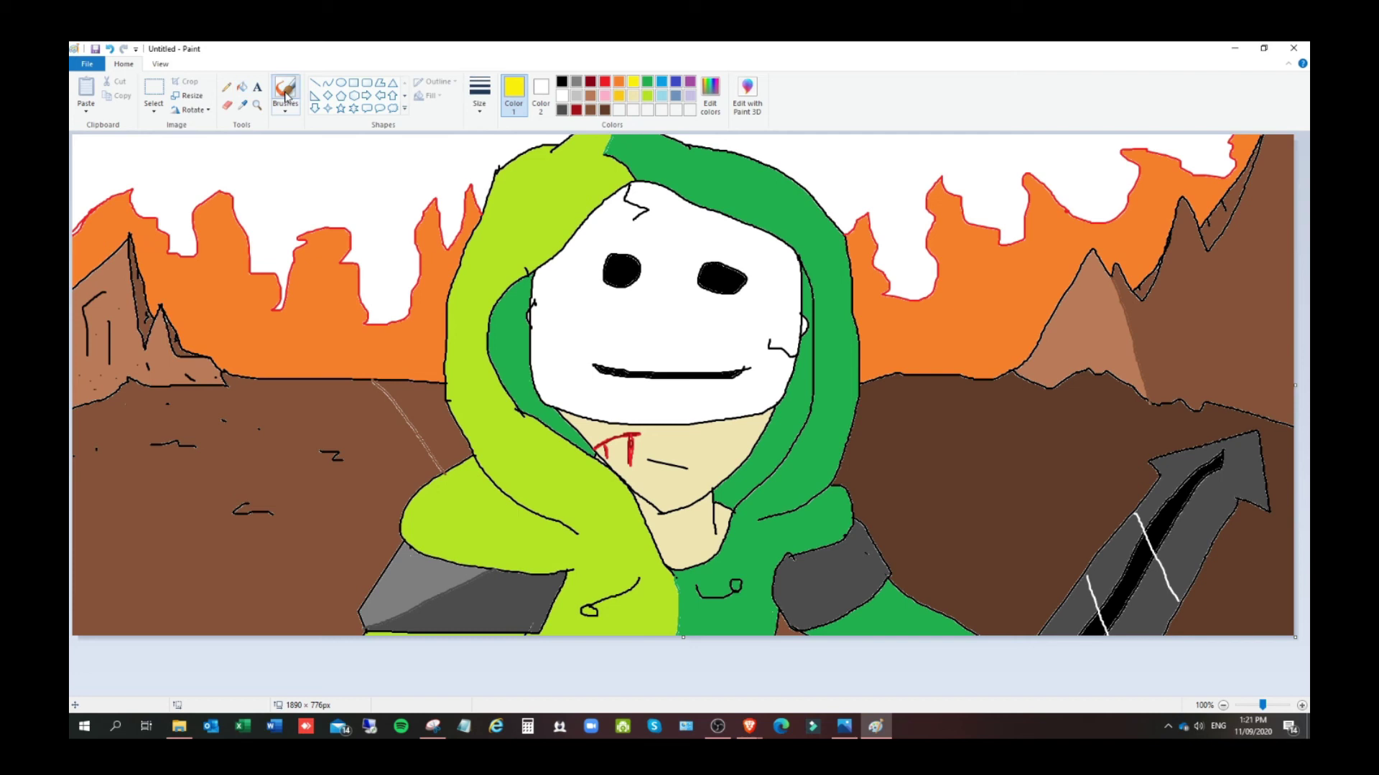
{"action": "left_click_drag", "start_coordinate": [94, 261], "coordinate": [114, 229]}
{"action": "left_click", "coordinate": [110, 48]}
{"action": "left_click_drag", "start_coordinate": [101, 259], "coordinate": [116, 254]}
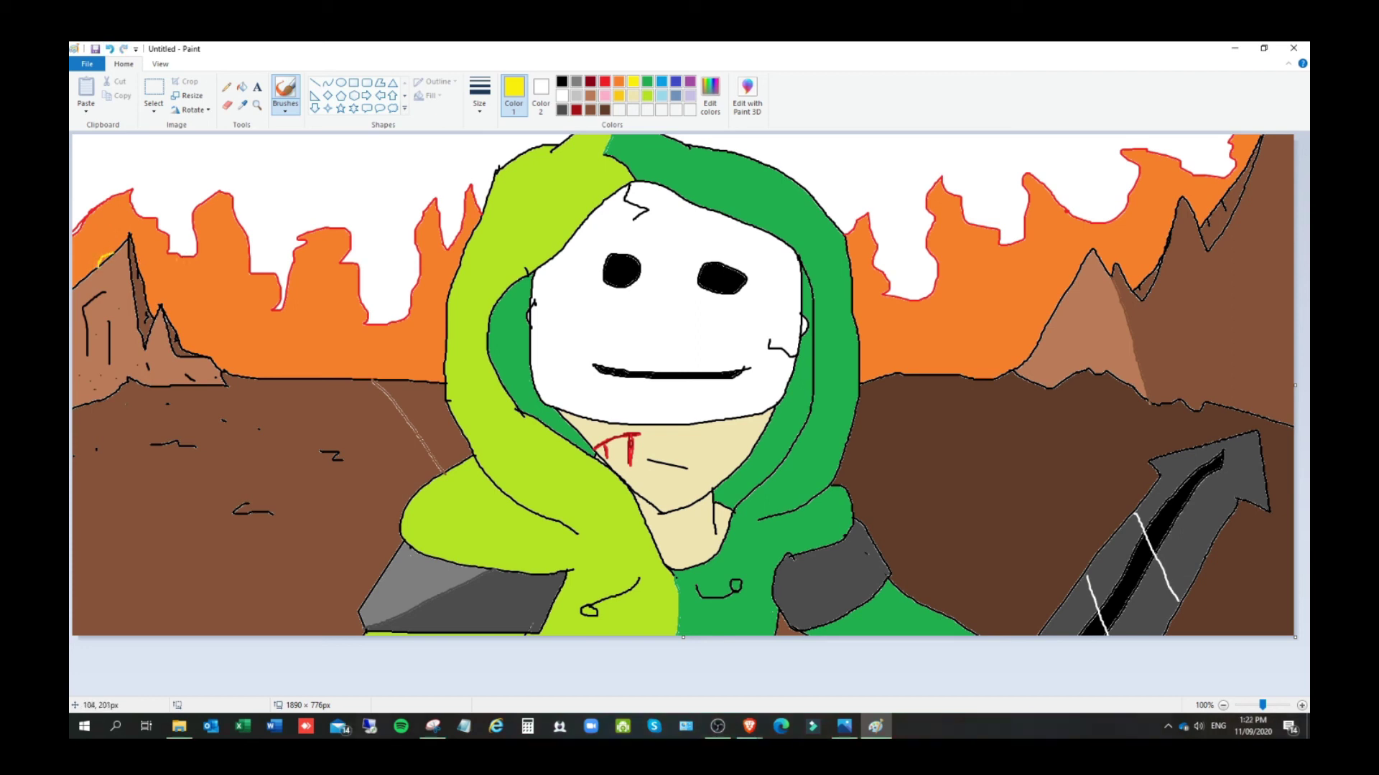
{"action": "mouse_move", "coordinate": [166, 280]}
{"action": "left_mouse_down"}
{"action": "mouse_move", "coordinate": [245, 344]}
{"action": "mouse_move", "coordinate": [278, 348]}
{"action": "mouse_move", "coordinate": [316, 303]}
{"action": "mouse_move", "coordinate": [331, 347]}
{"action": "mouse_move", "coordinate": [425, 309]}
{"action": "left_mouse_up"}
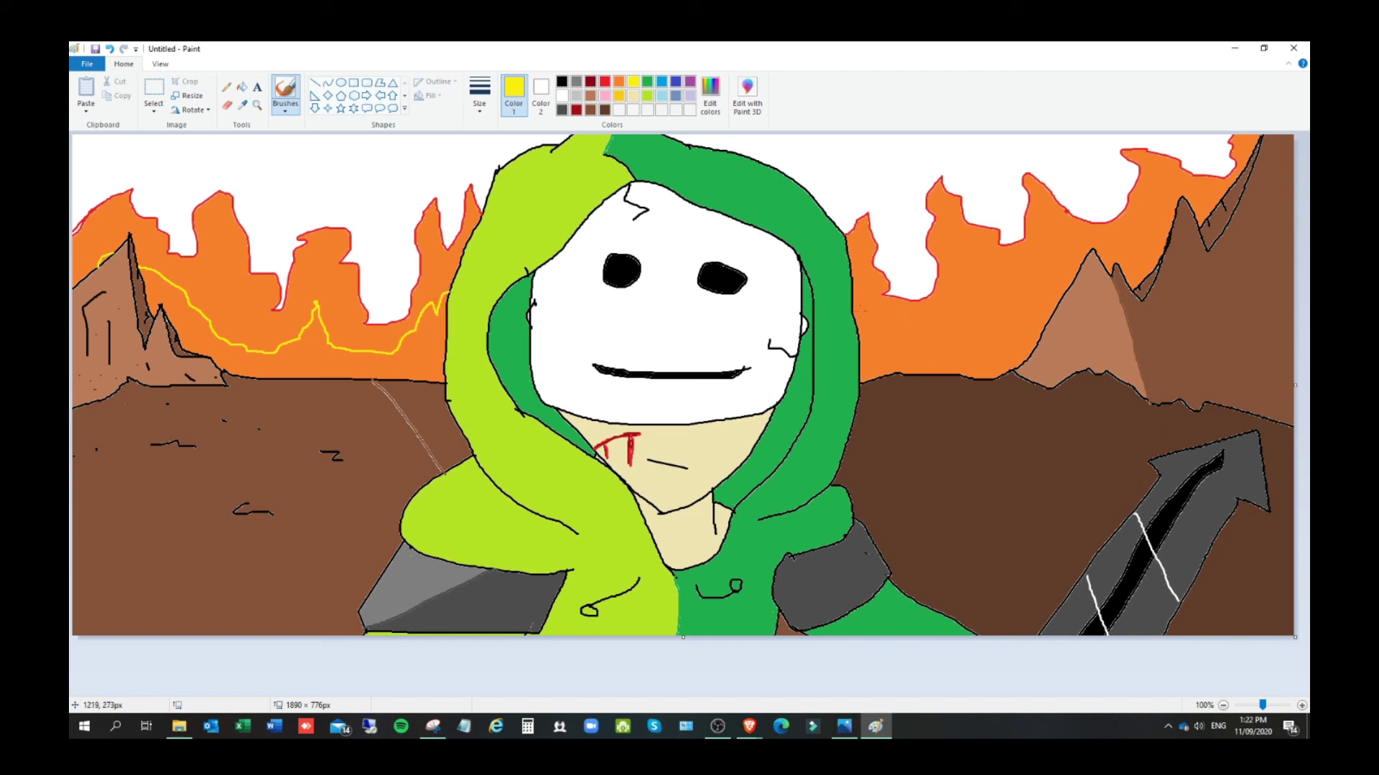
{"action": "mouse_move", "coordinate": [855, 313]}
{"action": "left_mouse_down"}
{"action": "mouse_move", "coordinate": [919, 362]}
{"action": "mouse_move", "coordinate": [983, 327]}
{"action": "mouse_move", "coordinate": [993, 275]}
{"action": "mouse_move", "coordinate": [964, 256]}
{"action": "mouse_move", "coordinate": [1033, 273]}
{"action": "mouse_move", "coordinate": [1041, 221]}
{"action": "mouse_move", "coordinate": [1155, 216]}
{"action": "left_mouse_up"}
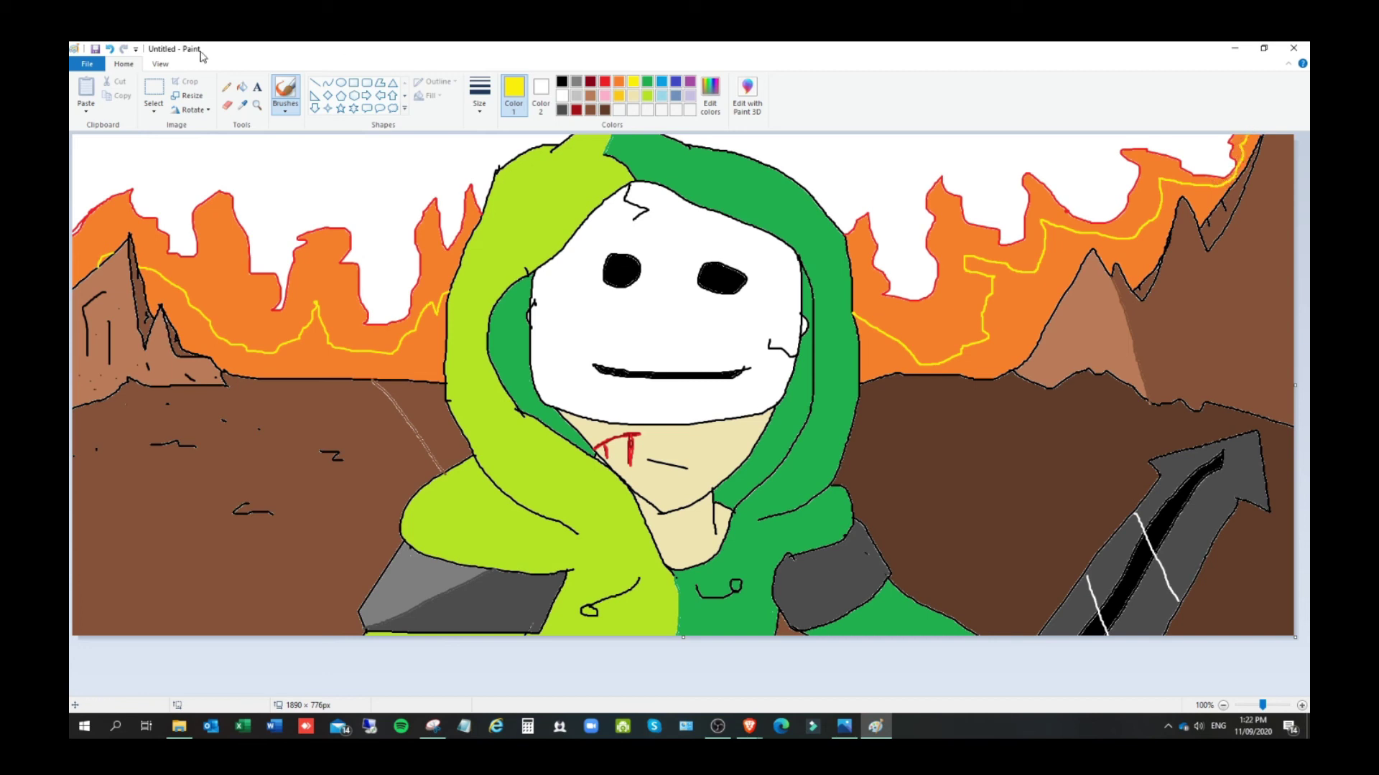
Fill the lower part of the fire beneath the yellow outlines with yellow on both sides
{"action": "left_click", "coordinate": [242, 87]}
{"action": "left_click", "coordinate": [156, 290]}
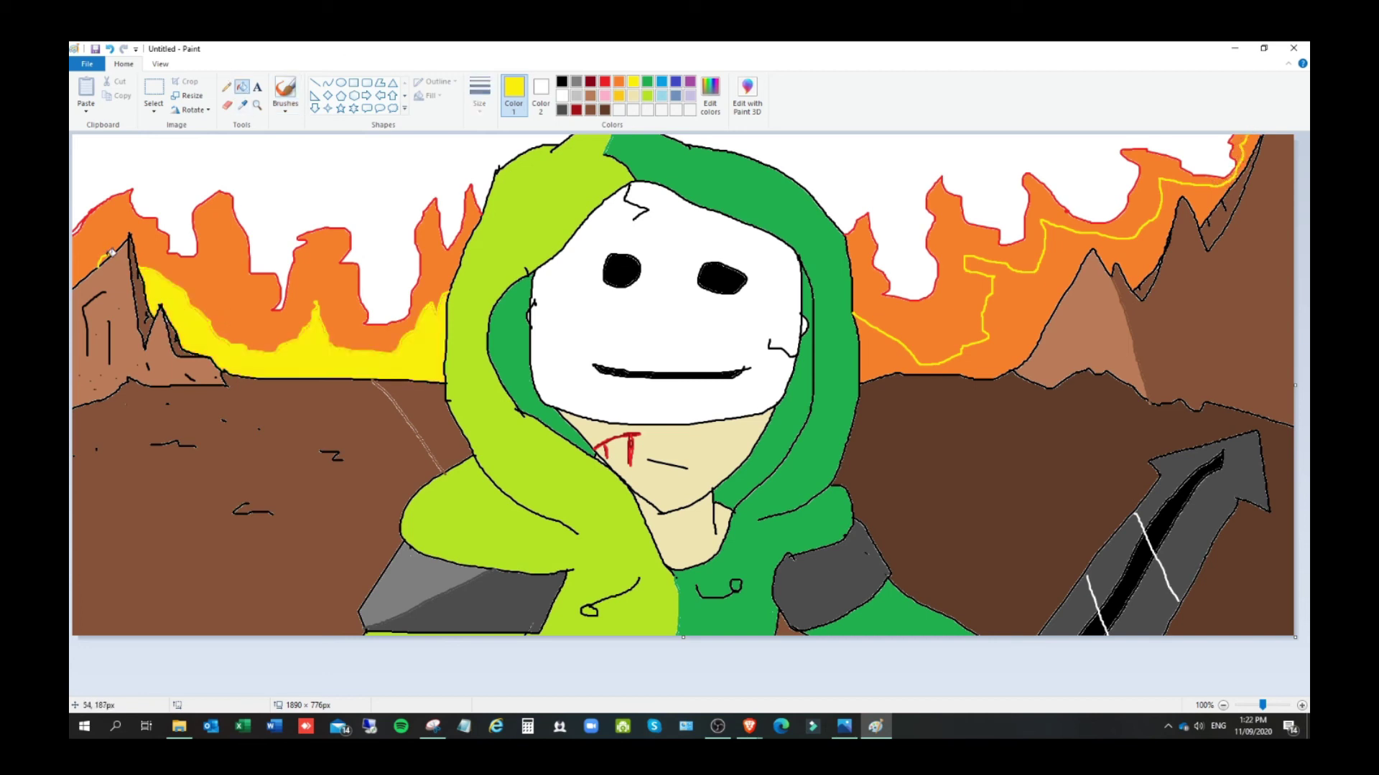
{"action": "left_click", "coordinate": [883, 350]}
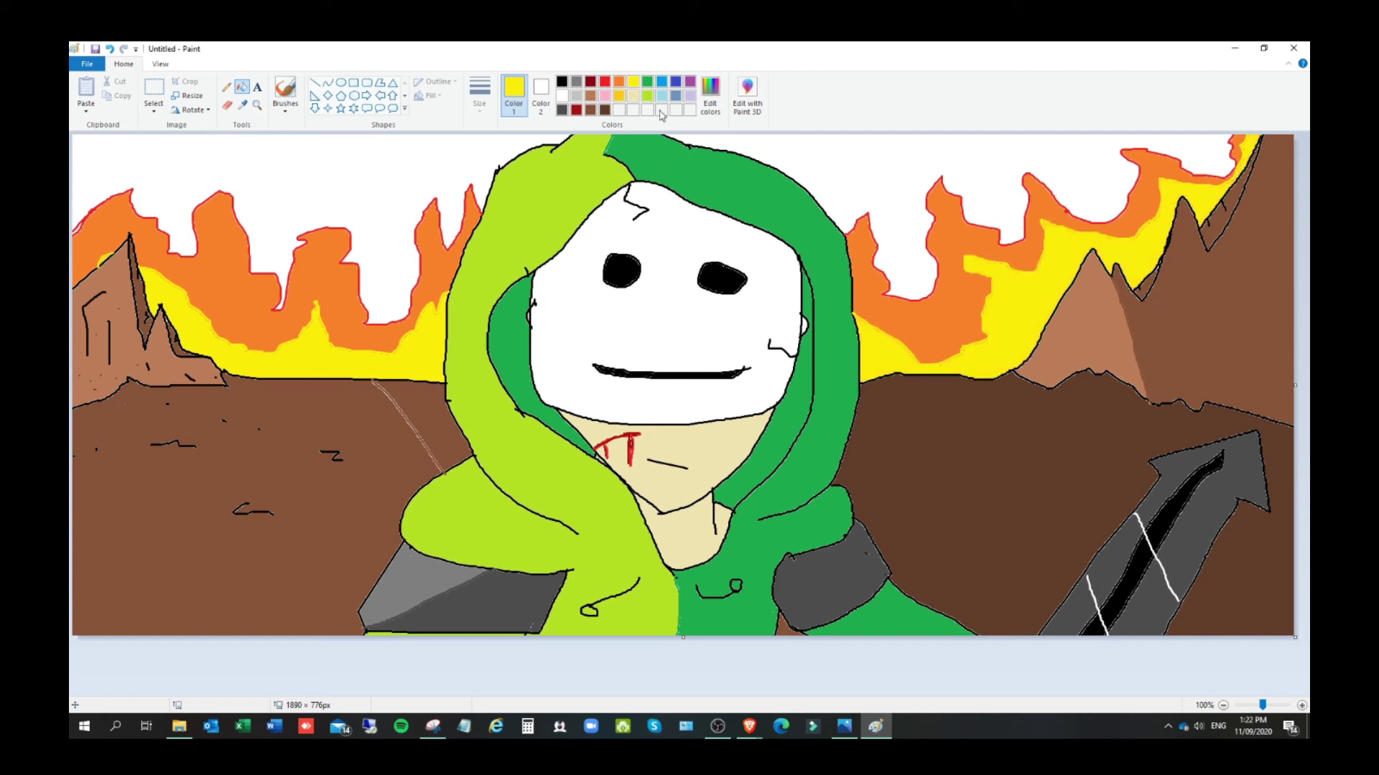
Fill the sky above the flames with black on both sides of the hood
{"action": "left_click", "coordinate": [562, 82]}
{"action": "left_click", "coordinate": [439, 170]}
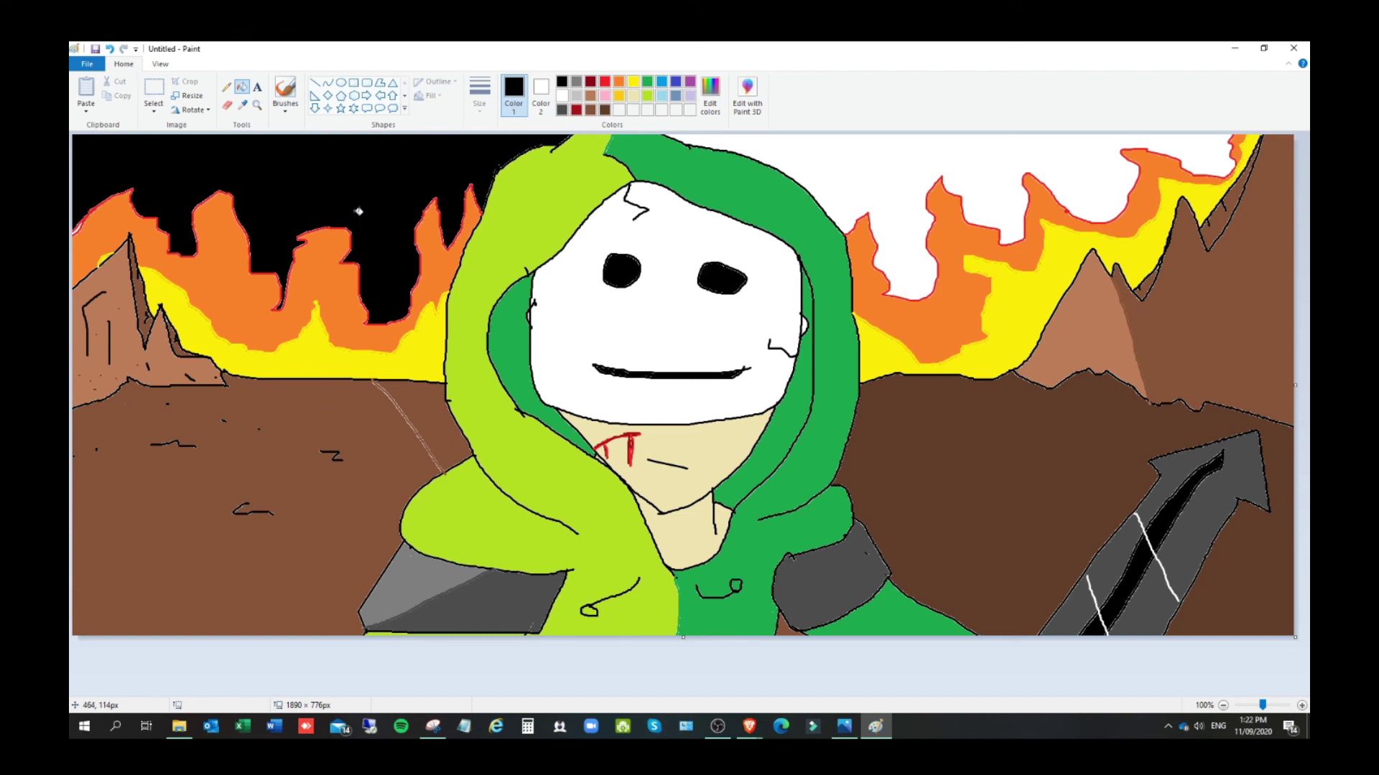
{"action": "left_click", "coordinate": [882, 172]}
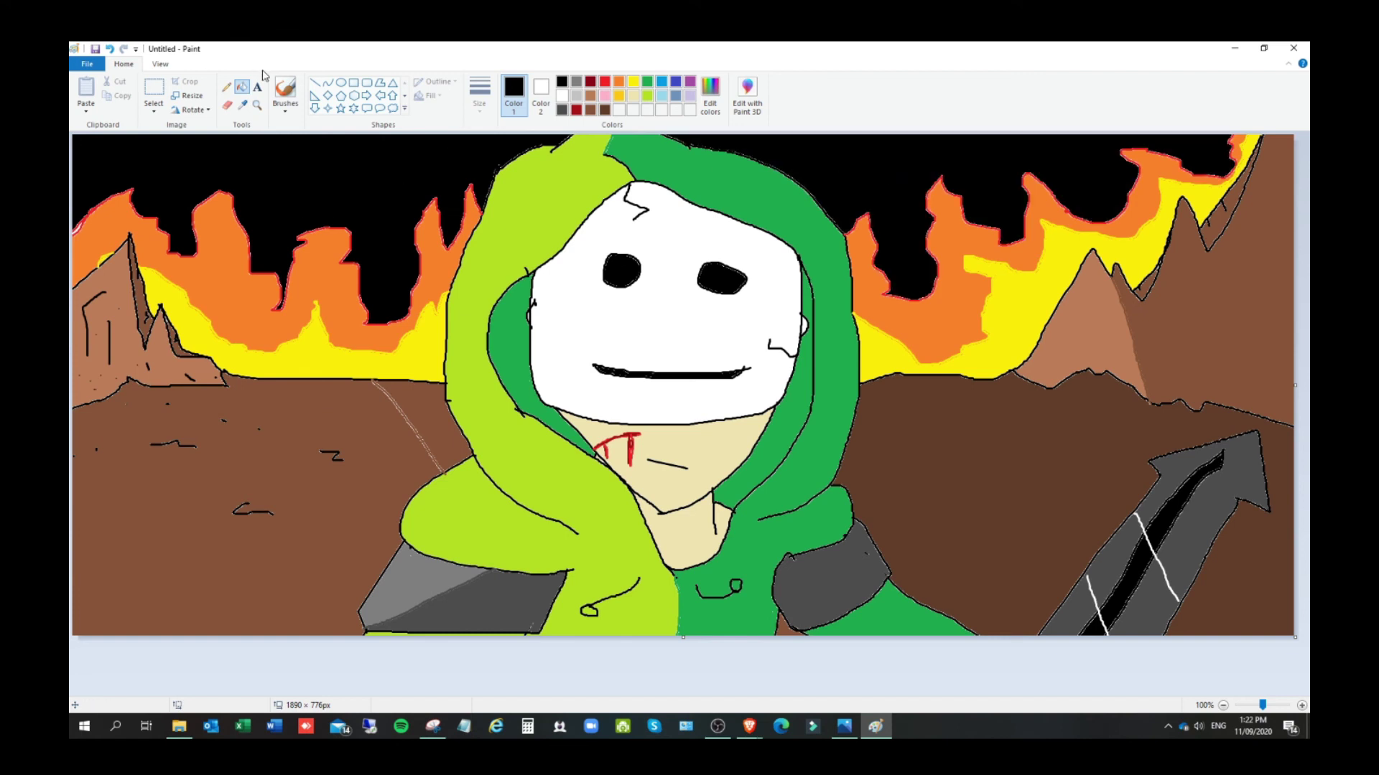
Paint small white star dots and short white streaks across the black sky with the brush
{"action": "left_click", "coordinate": [287, 88]}
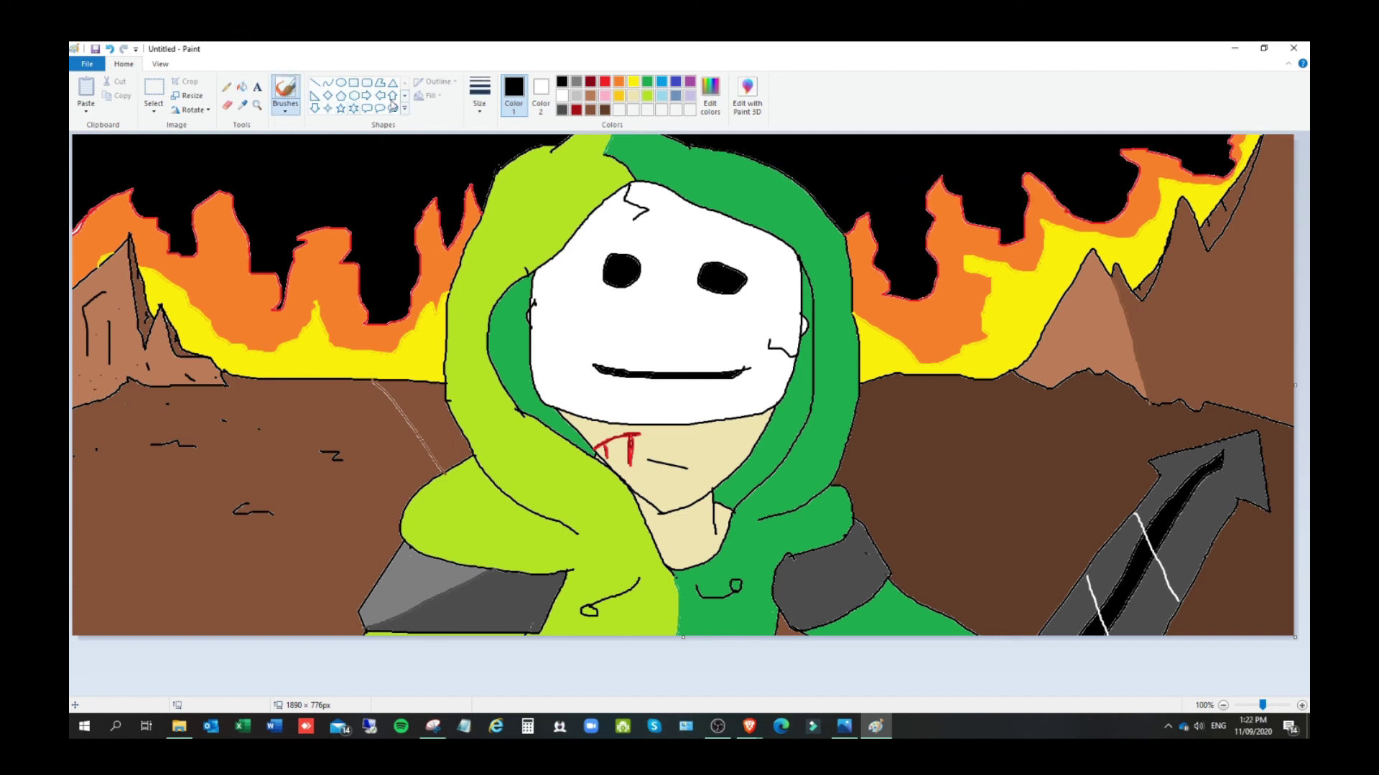
{"action": "left_click", "coordinate": [564, 96]}
{"action": "left_click_drag", "start_coordinate": [253, 196], "coordinate": [276, 212]}
{"action": "left_click_drag", "start_coordinate": [163, 152], "coordinate": [150, 153]}
Draw a light gray diagonal curve across the mask from upper left to lower right and fill the area right of it light gray
{"action": "left_click", "coordinate": [591, 110]}
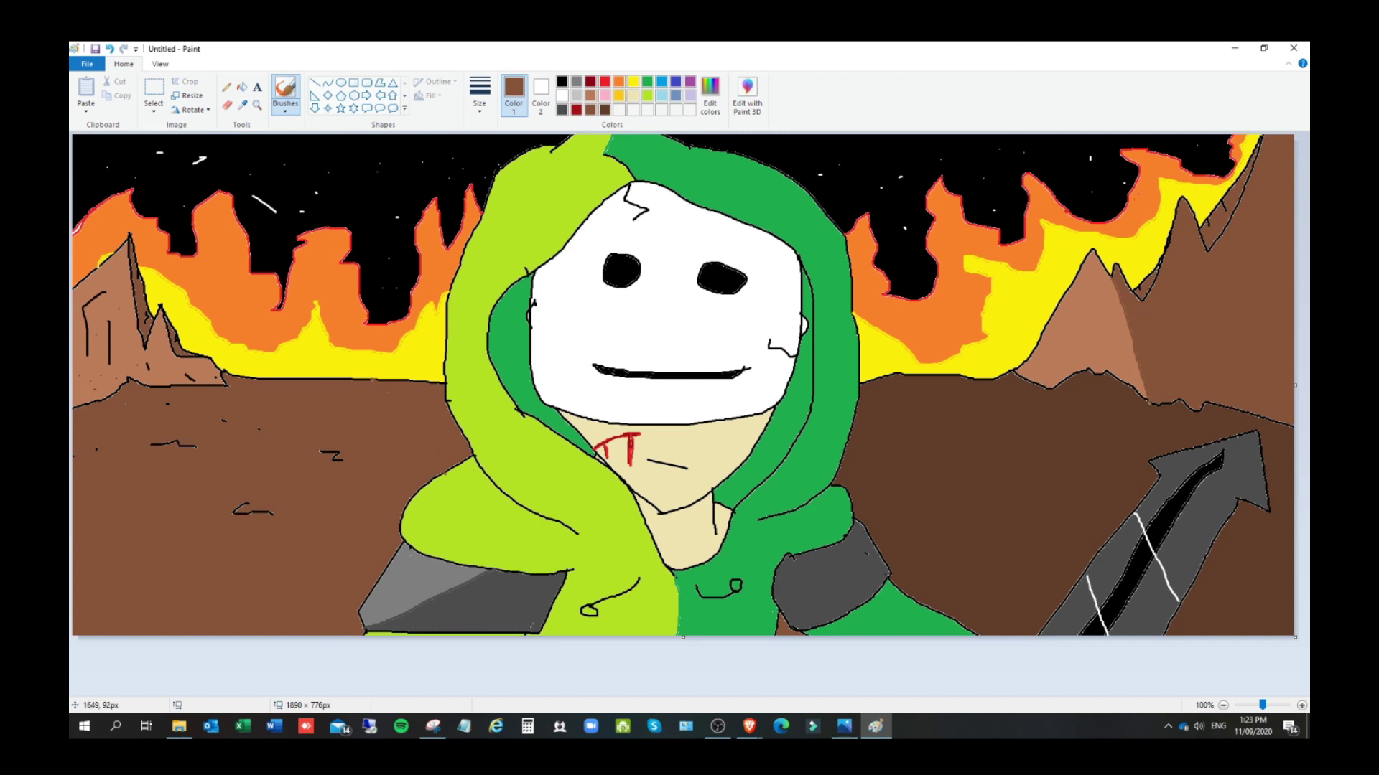
{"action": "left_click", "coordinate": [564, 83]}
{"action": "left_click", "coordinate": [577, 96]}
{"action": "left_click_drag", "start_coordinate": [573, 235], "coordinate": [733, 398]}
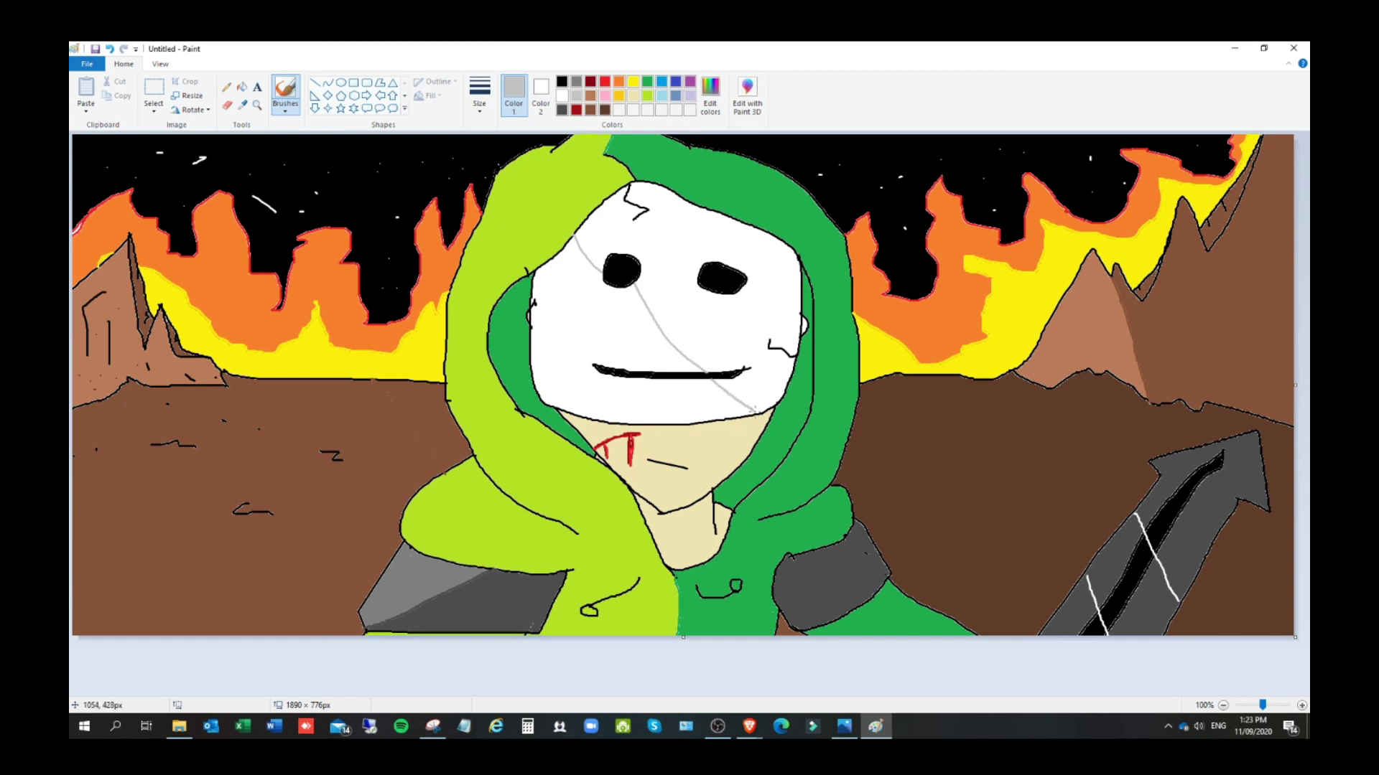
{"action": "left_click", "coordinate": [241, 87]}
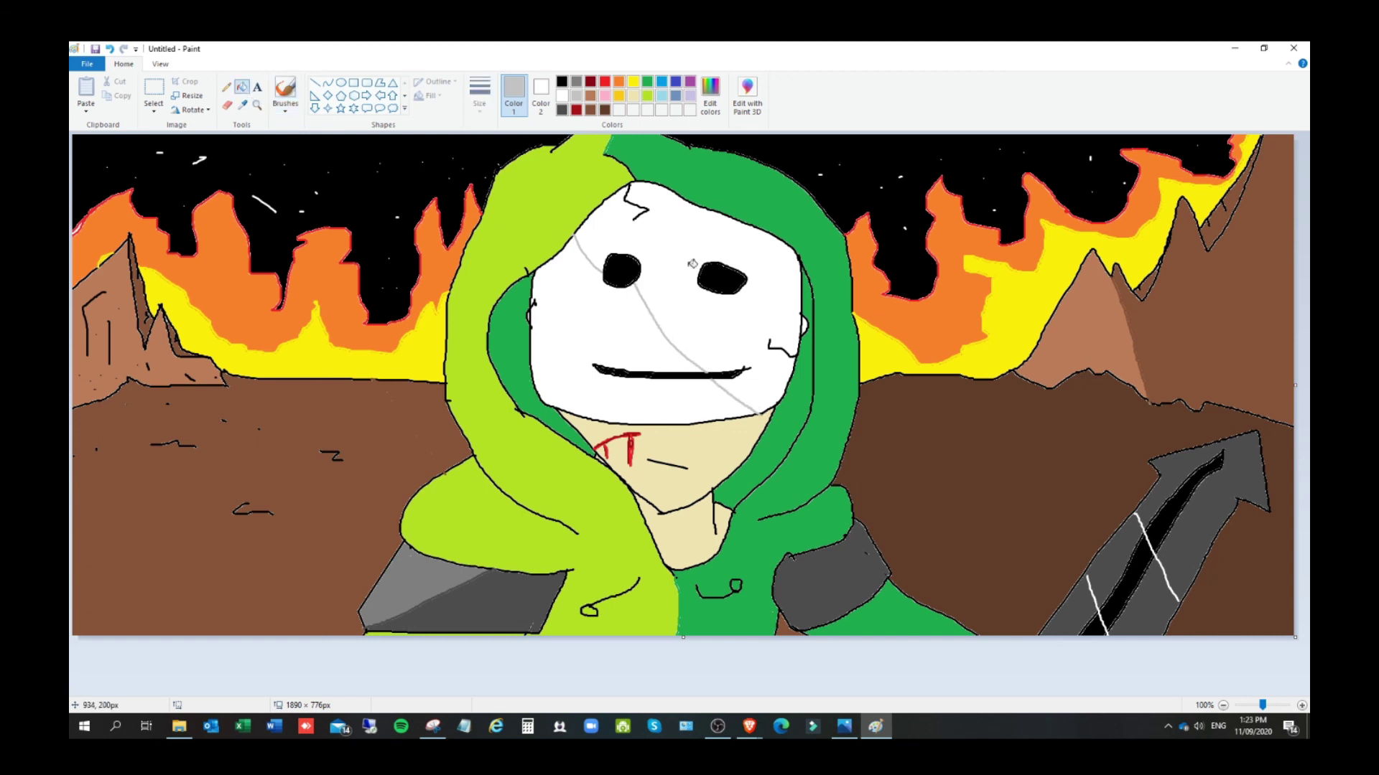
{"action": "left_click", "coordinate": [763, 297]}
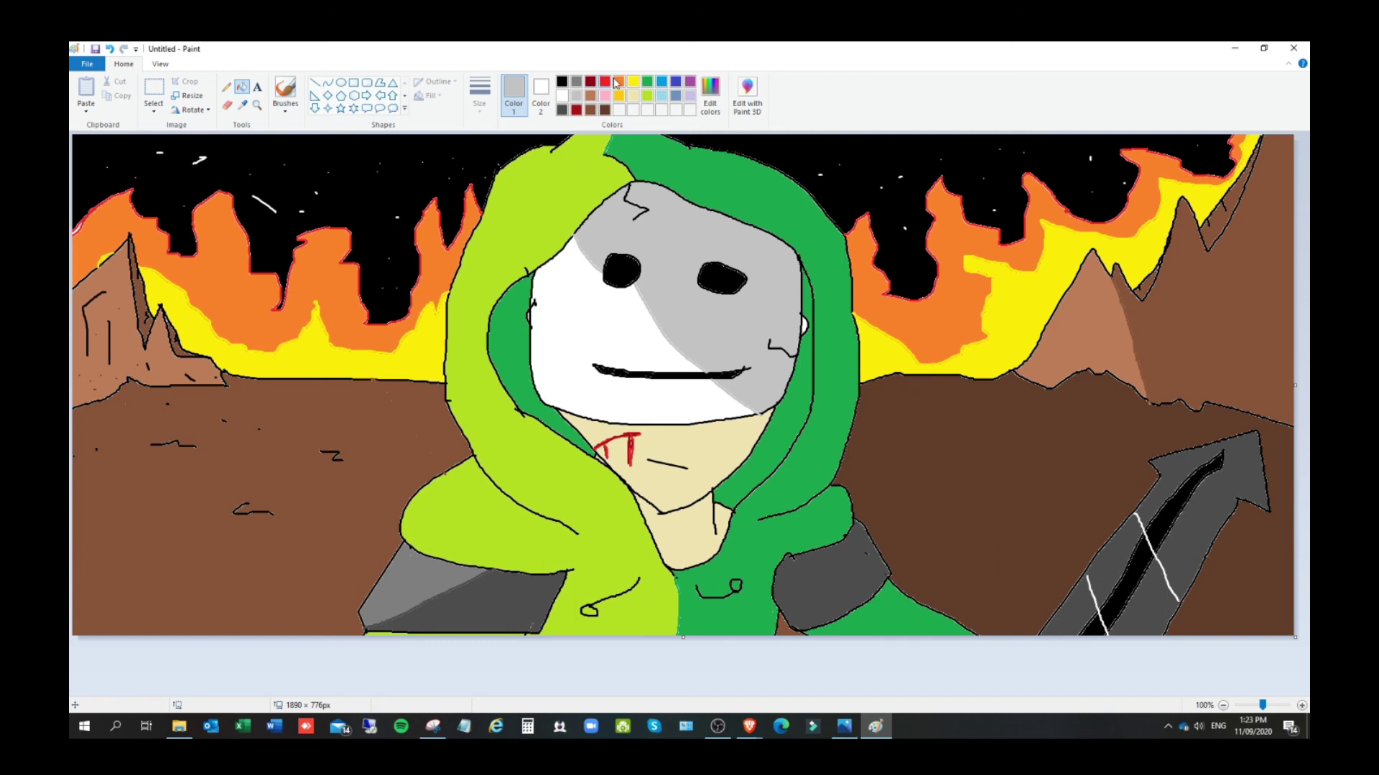
Mix a custom dark green from the standard green by setting its luminosity to 57
{"action": "left_click", "coordinate": [647, 83]}
{"action": "left_click", "coordinate": [716, 96]}
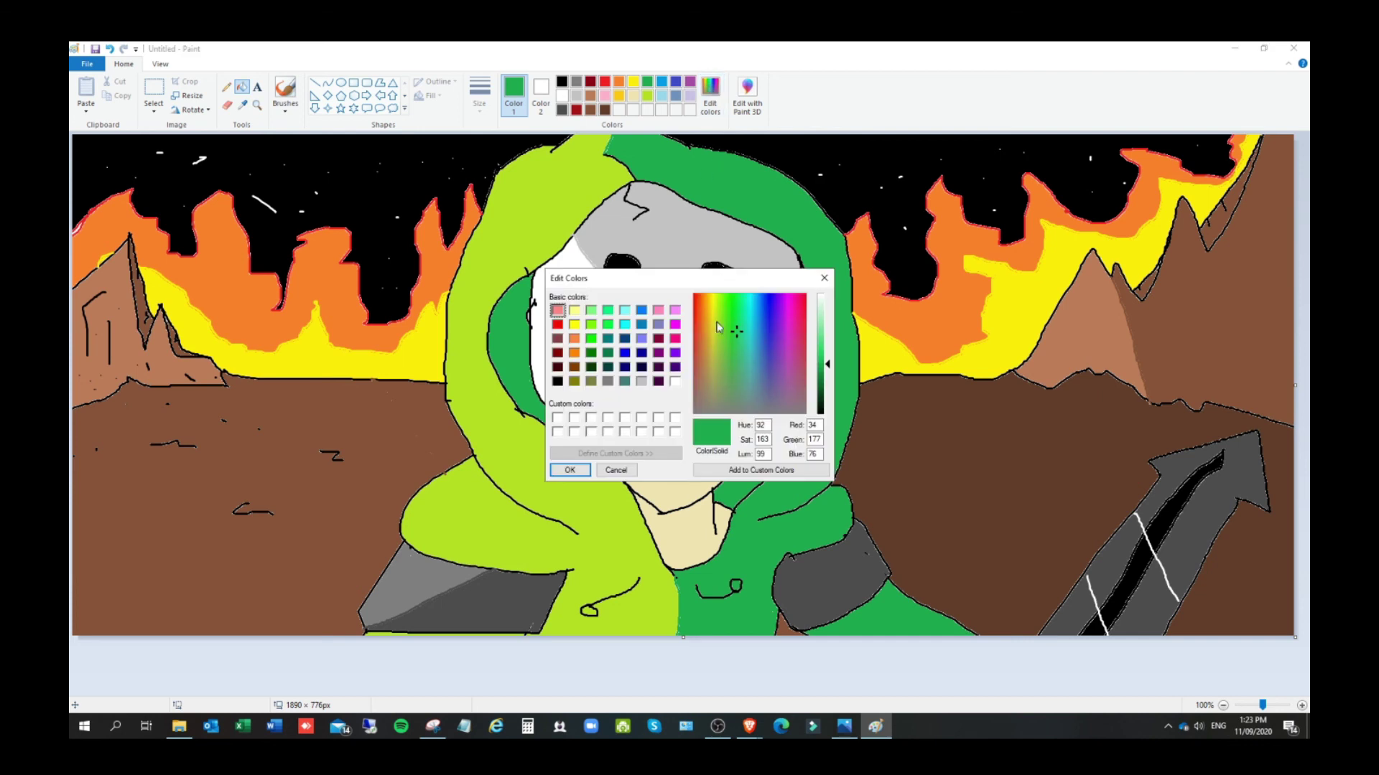
{"action": "left_click", "coordinate": [825, 381]}
{"action": "left_click", "coordinate": [826, 386]}
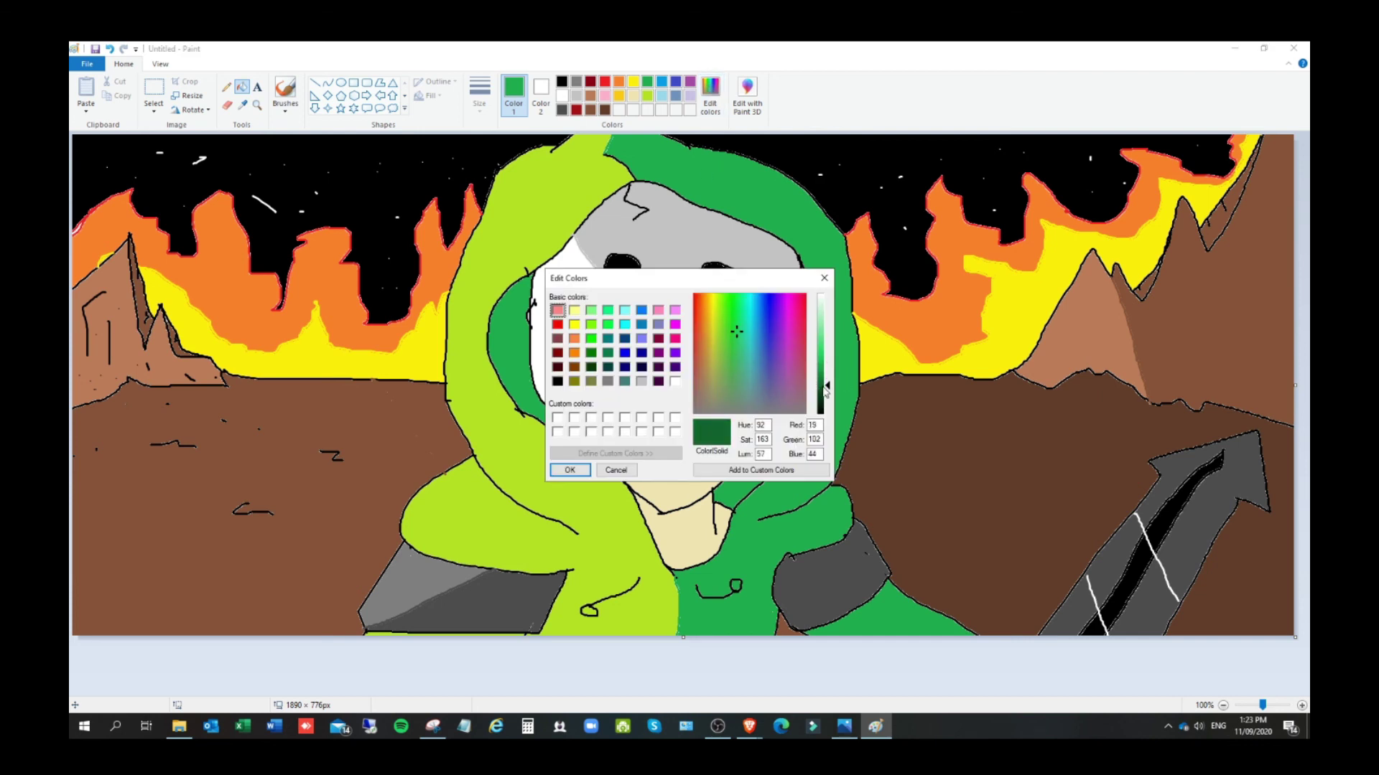
{"action": "left_click", "coordinate": [570, 470]}
Draw a dark green shadow edge across the lower right of the hood and fill the hood's inner and outer areas above it
{"action": "left_click", "coordinate": [285, 89]}
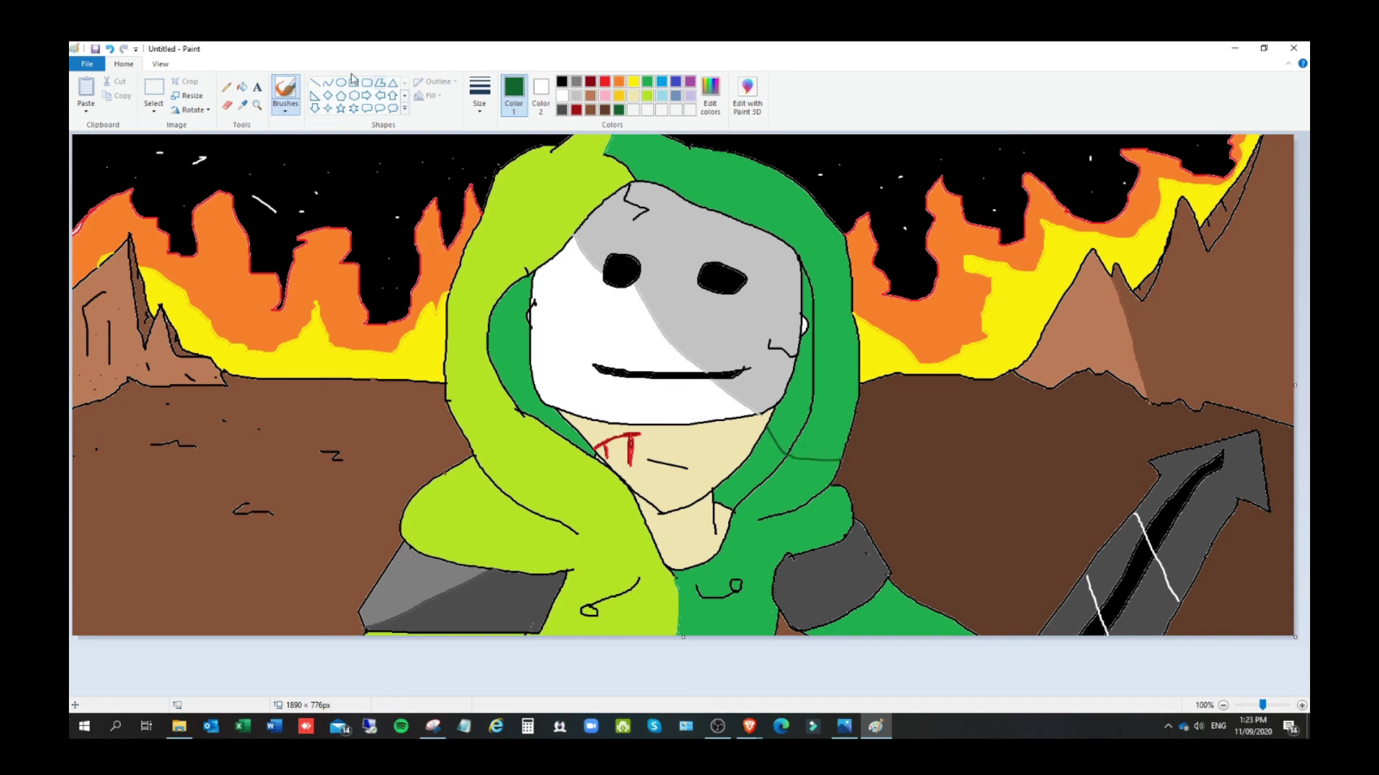
{"action": "left_click", "coordinate": [242, 87]}
{"action": "left_click", "coordinate": [796, 396]}
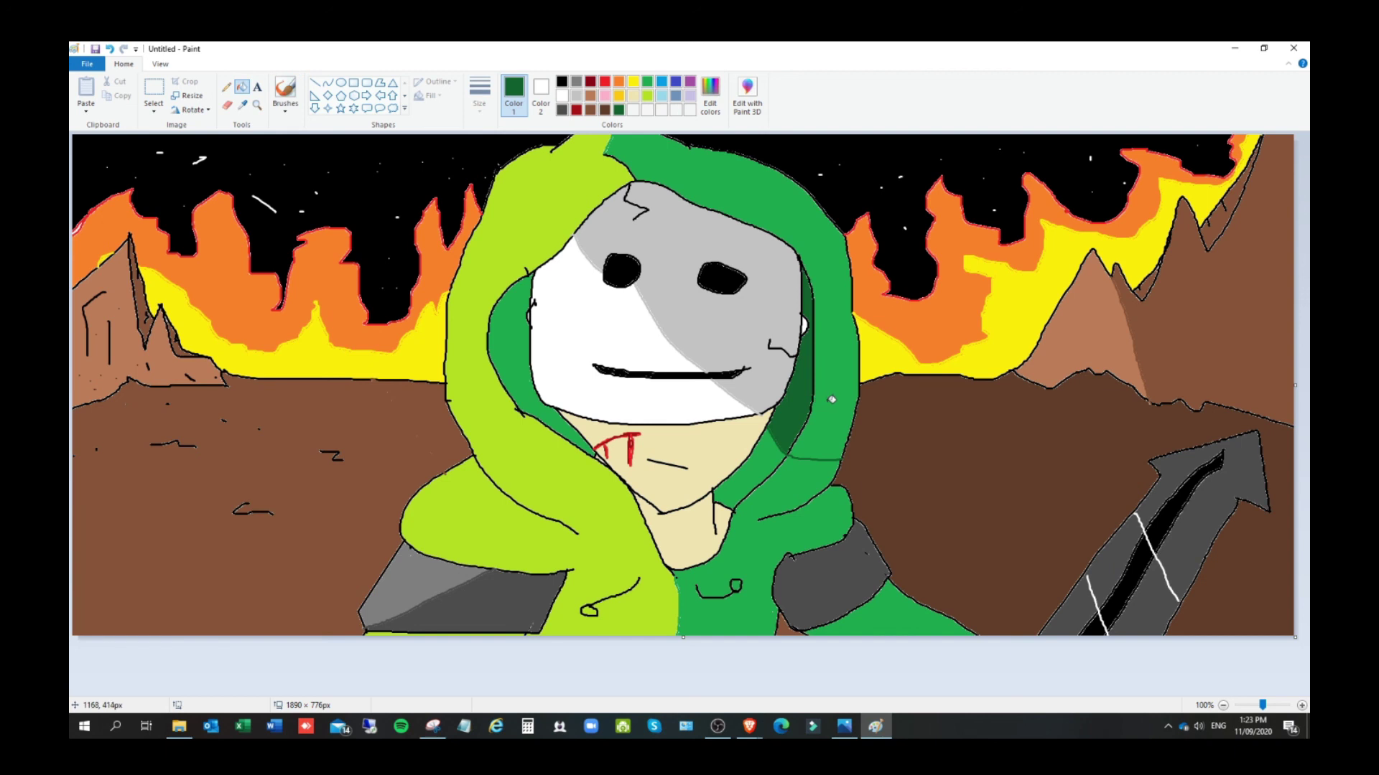
{"action": "left_click", "coordinate": [826, 399]}
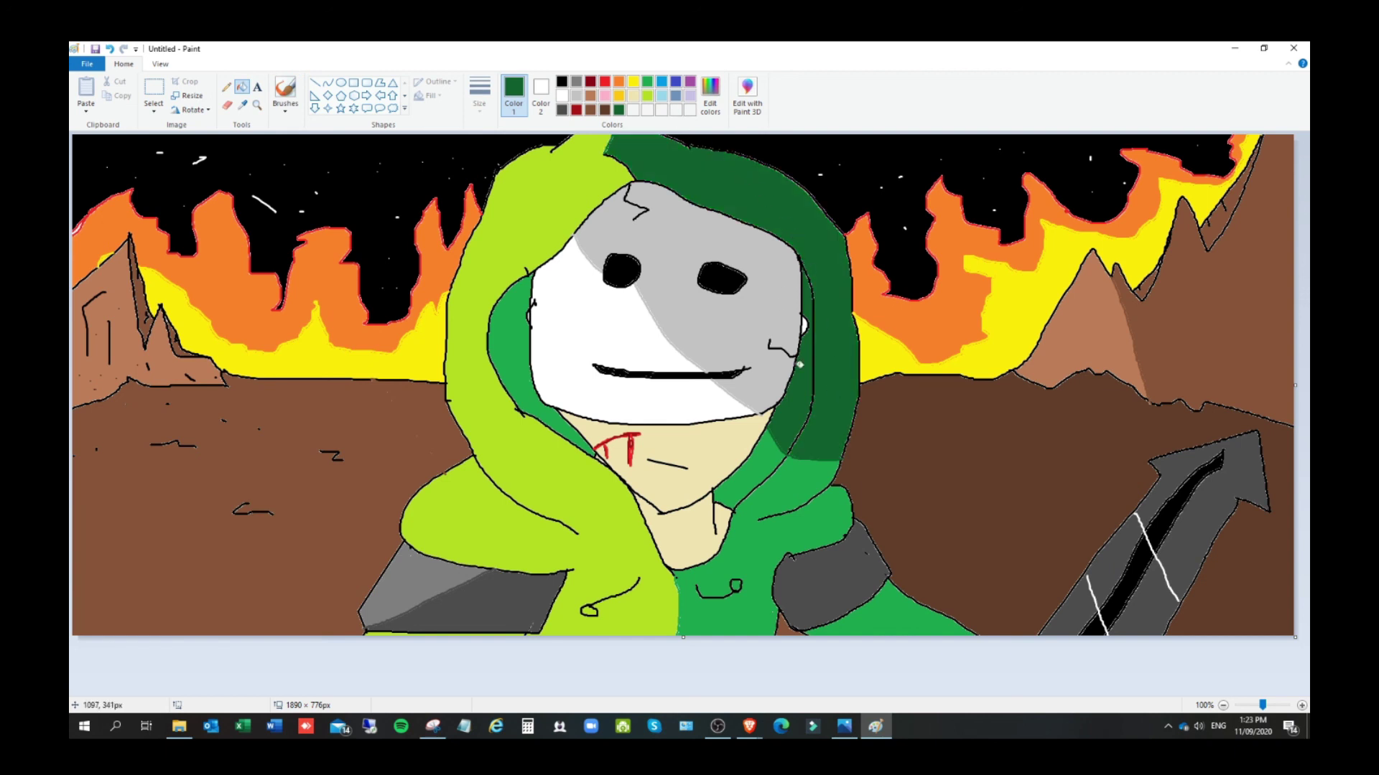
Draw a green diagonal line across the upper lime half of the hood and fill the part above it with green
{"action": "left_click", "coordinate": [648, 84]}
{"action": "left_click", "coordinate": [285, 88]}
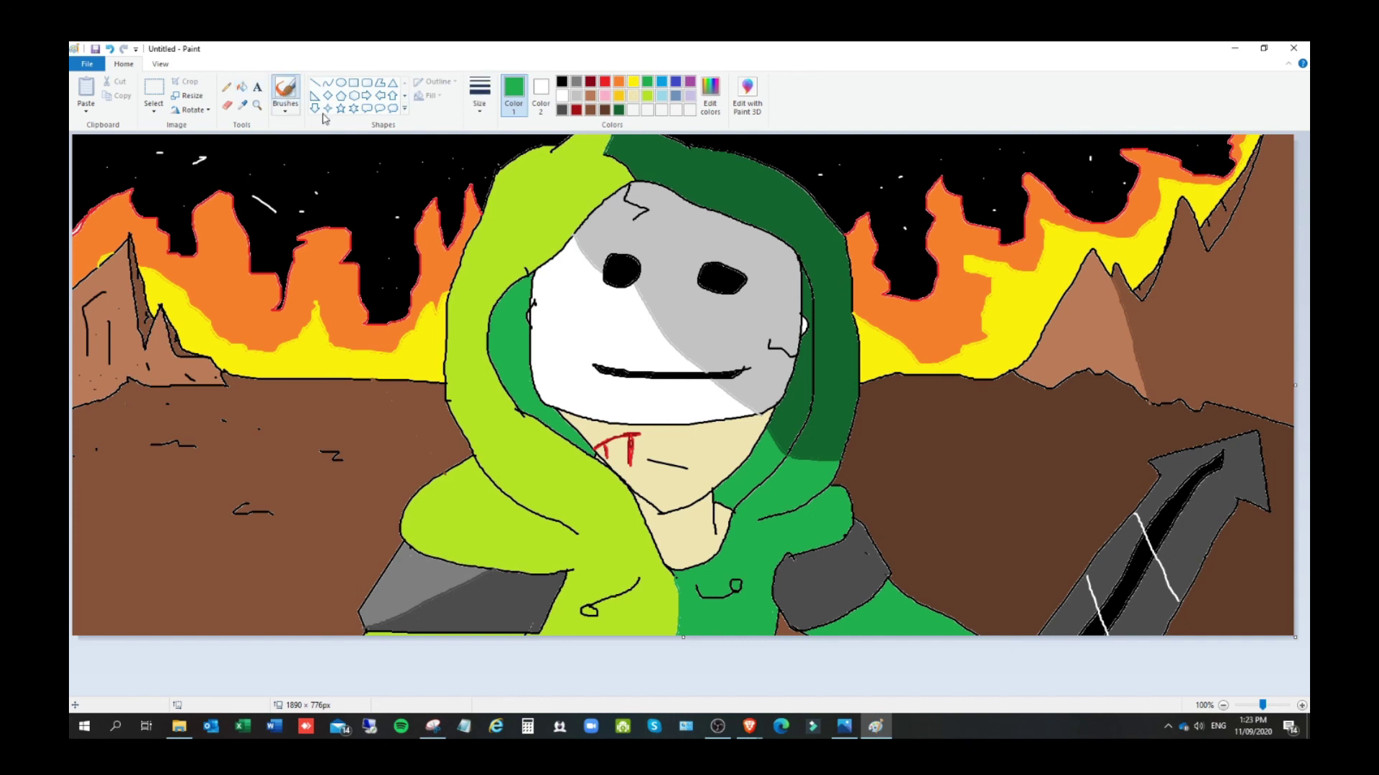
{"action": "left_click_drag", "start_coordinate": [575, 234], "coordinate": [520, 174]}
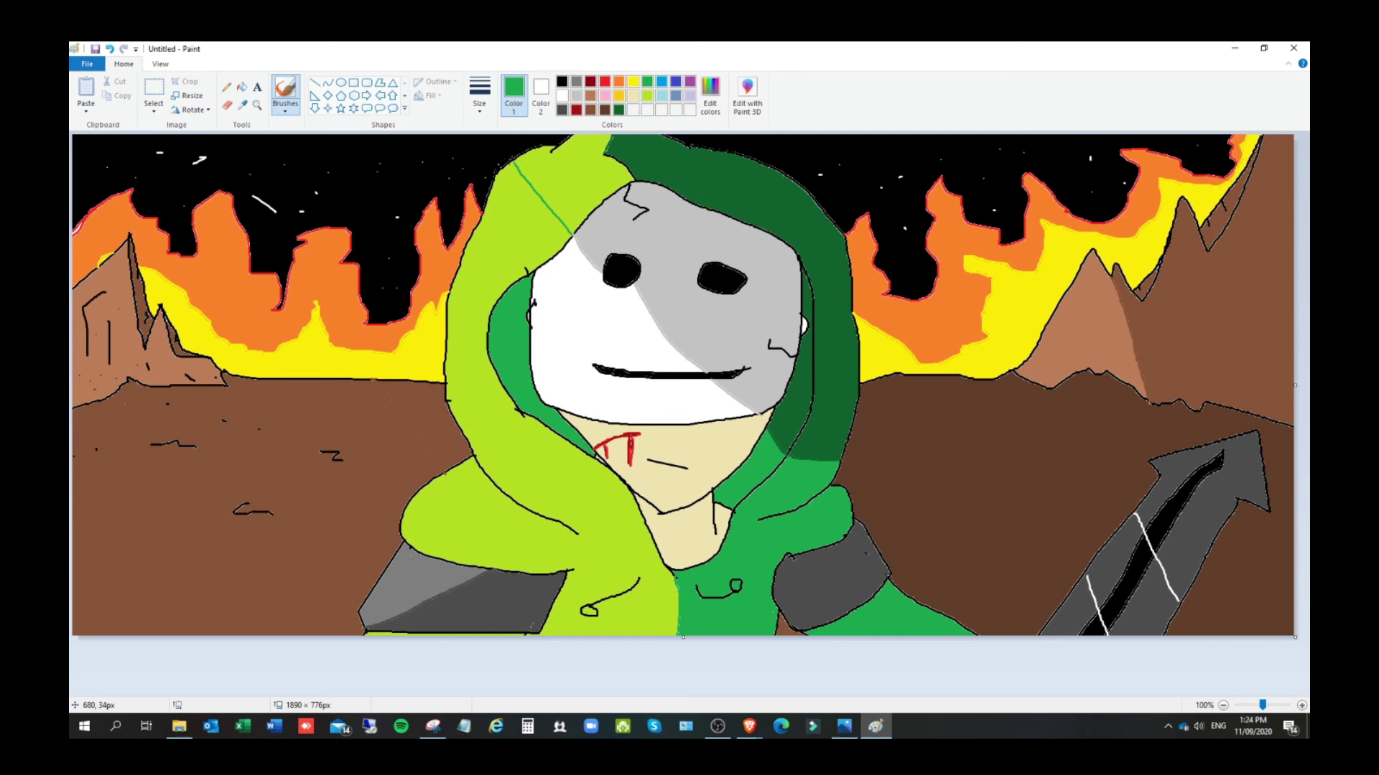
{"action": "left_click", "coordinate": [242, 86]}
{"action": "left_click", "coordinate": [567, 172]}
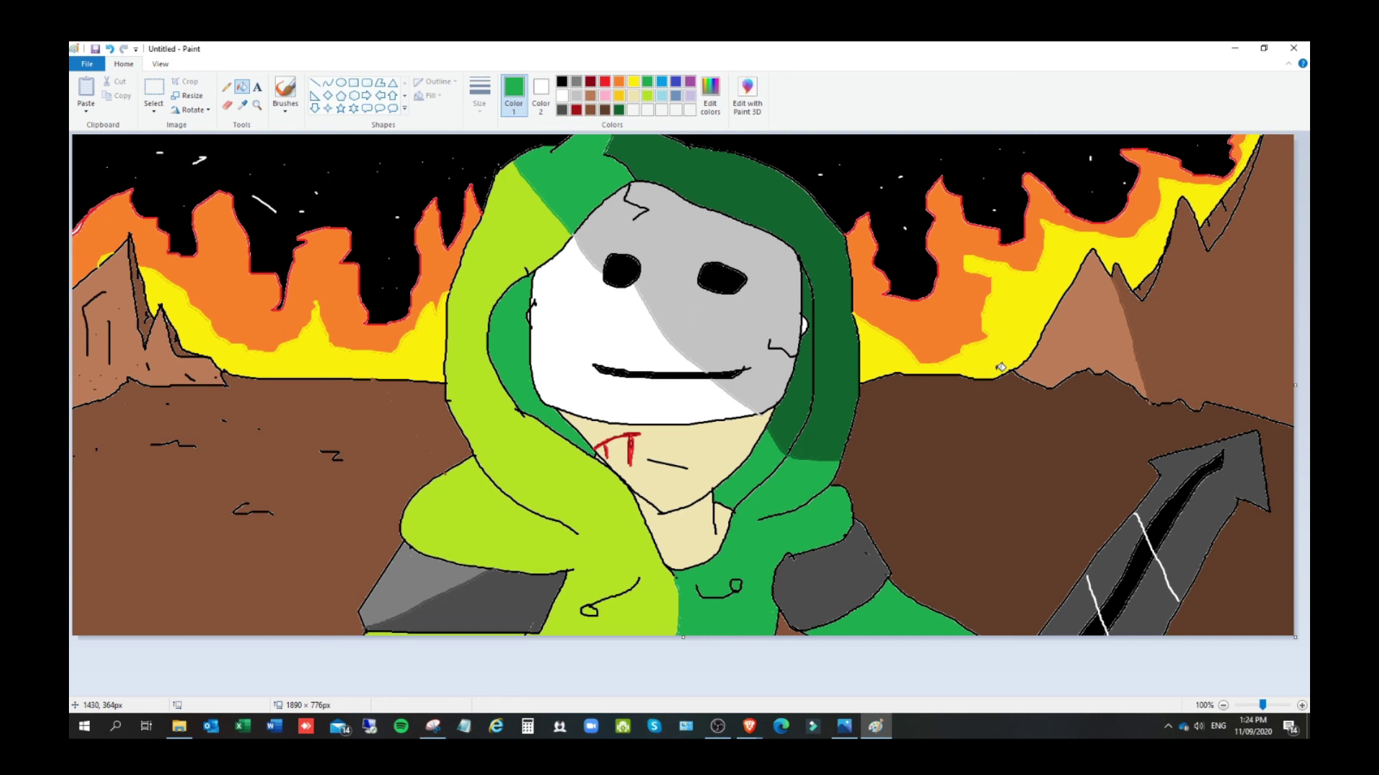
Add small dark gray dashes and specks to both halves of the hoodie with the brush
{"action": "left_click", "coordinate": [689, 82]}
{"action": "left_click", "coordinate": [563, 110]}
{"action": "left_click", "coordinate": [285, 88]}
{"action": "mouse_move", "coordinate": [493, 516]}
{"action": "left_mouse_down"}
{"action": "mouse_move", "coordinate": [508, 553]}
{"action": "mouse_move", "coordinate": [471, 533]}
{"action": "left_mouse_up"}
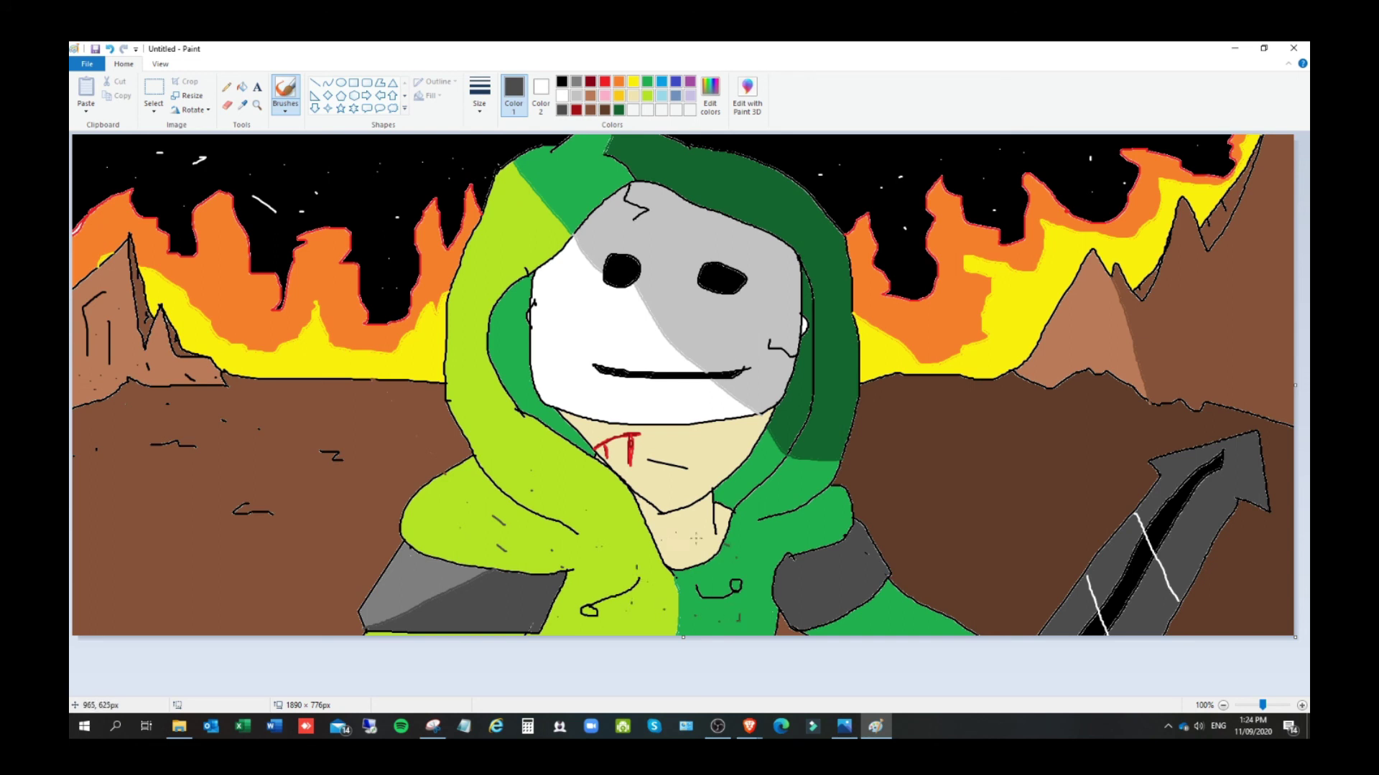
Draw a dark gray crosshatch mark on the neck and add small scratches and specks to the lower mask
{"action": "mouse_move", "coordinate": [730, 430]}
{"action": "left_mouse_down"}
{"action": "mouse_move", "coordinate": [715, 467]}
{"action": "mouse_move", "coordinate": [753, 436]}
{"action": "mouse_move", "coordinate": [731, 473]}
{"action": "left_mouse_up"}
{"action": "left_click", "coordinate": [569, 397]}
{"action": "left_click", "coordinate": [737, 405]}
{"action": "left_click", "coordinate": [758, 368]}
{"action": "mouse_move", "coordinate": [554, 370]}
{"action": "left_mouse_down"}
{"action": "mouse_move", "coordinate": [578, 351]}
{"action": "mouse_move", "coordinate": [566, 396]}
{"action": "left_mouse_up"}
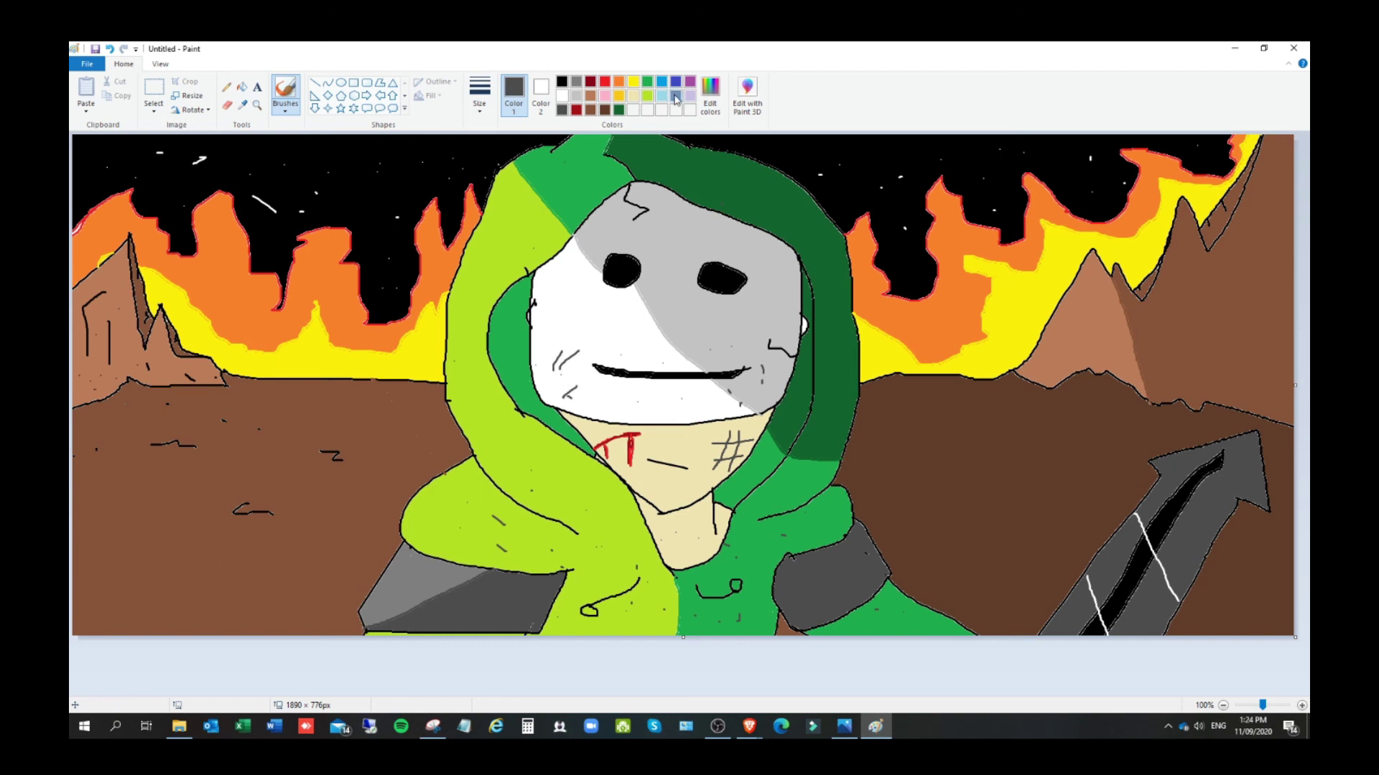
Sign the drawing in purple with the brush on the brown ground in the lower-left corner
{"action": "left_click", "coordinate": [691, 82]}
{"action": "mouse_move", "coordinate": [217, 590]}
{"action": "left_mouse_down"}
{"action": "mouse_move", "coordinate": [123, 628]}
{"action": "mouse_move", "coordinate": [158, 571]}
{"action": "mouse_move", "coordinate": [150, 626]}
{"action": "left_mouse_up"}
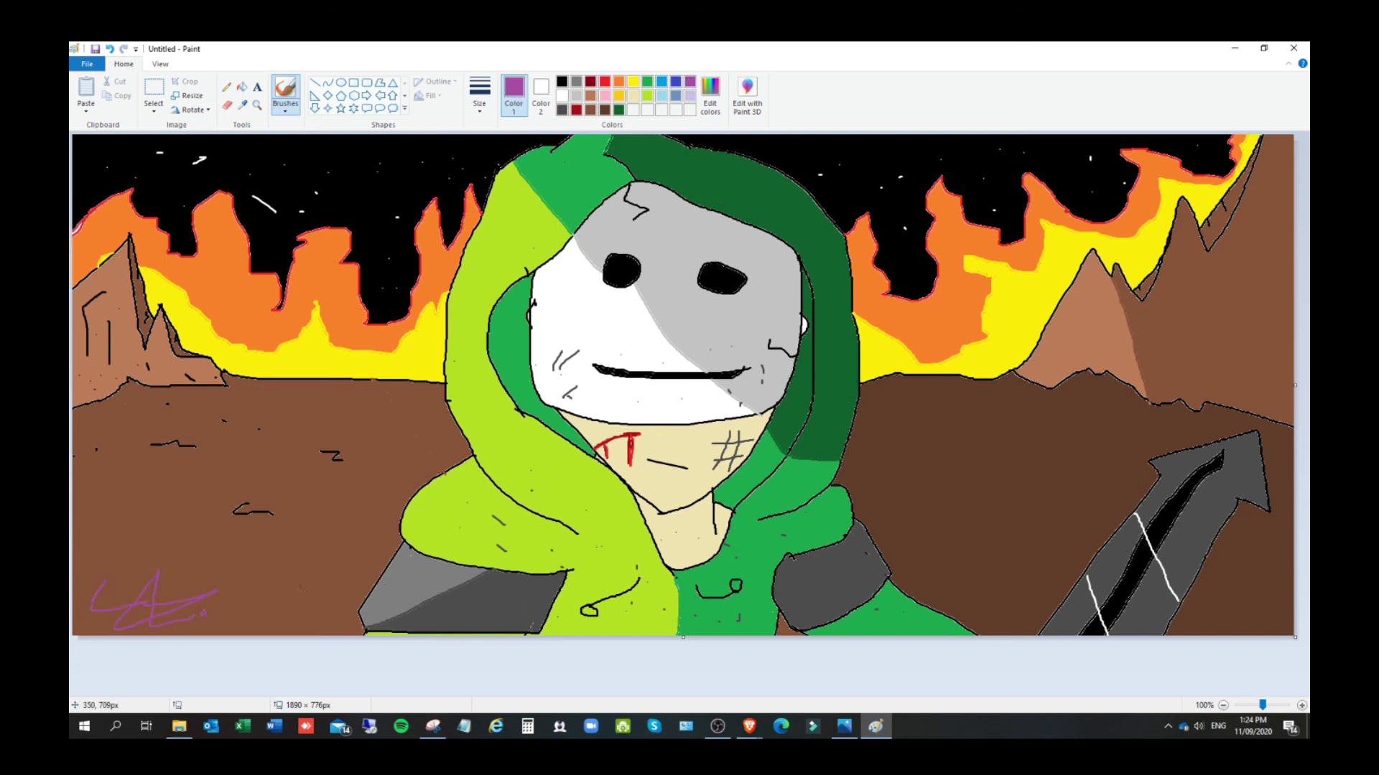